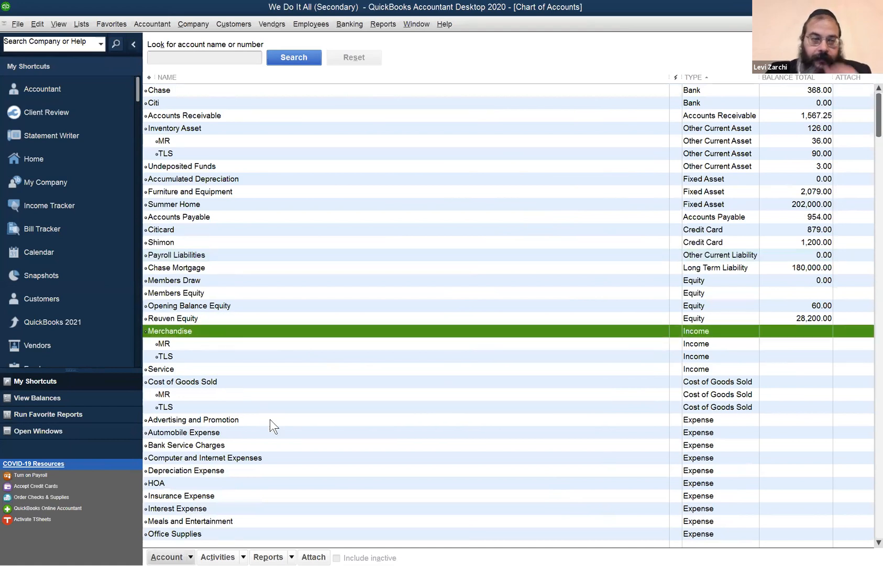
- Examine the expense accounts in the chart of accounts, from Advertising and Promotion through HOA and the rest of the list
left_click(220, 416)
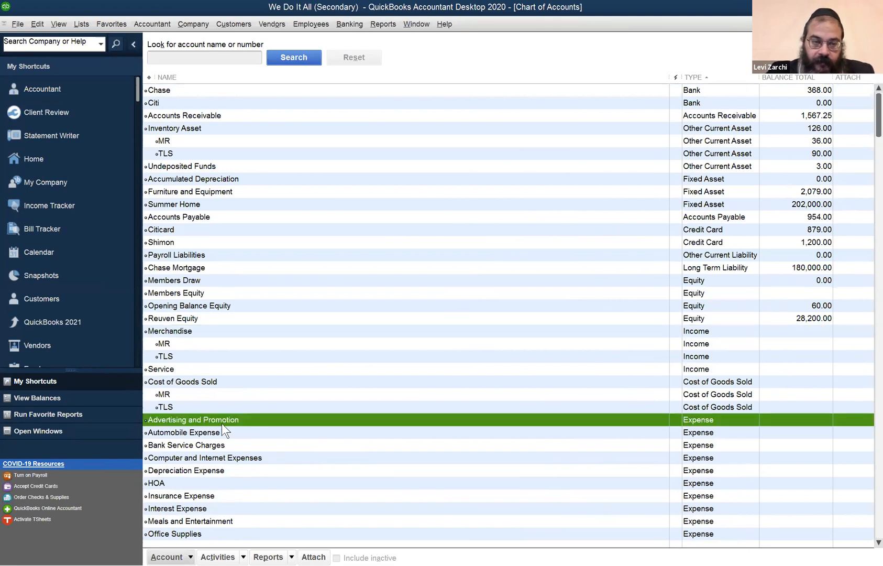
left_click(218, 433)
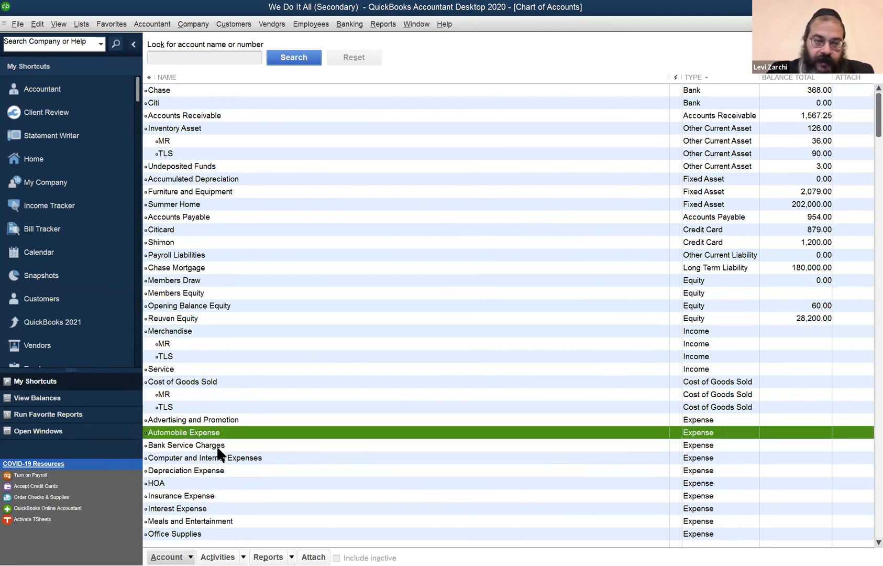
left_click(217, 445)
scroll(219, 461, "down", 3)
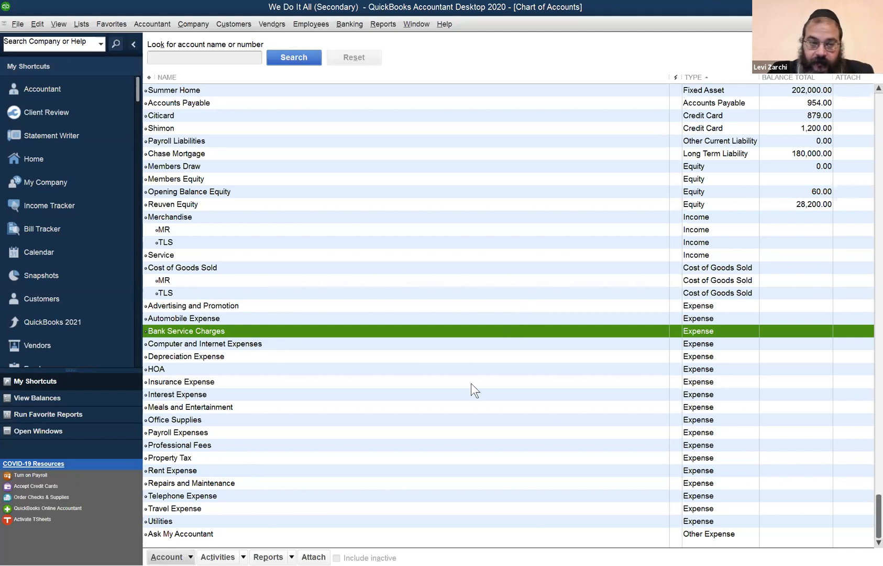
left_click(231, 303)
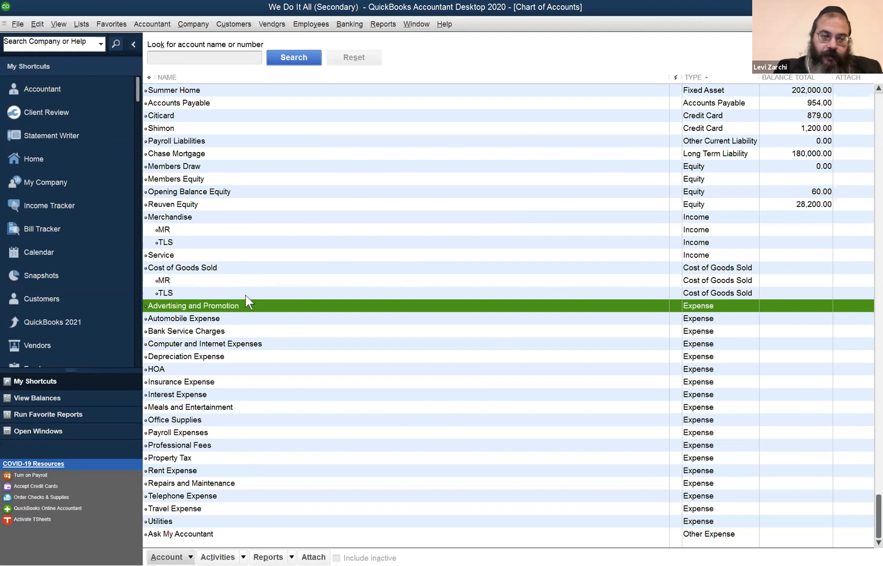
left_click(223, 320)
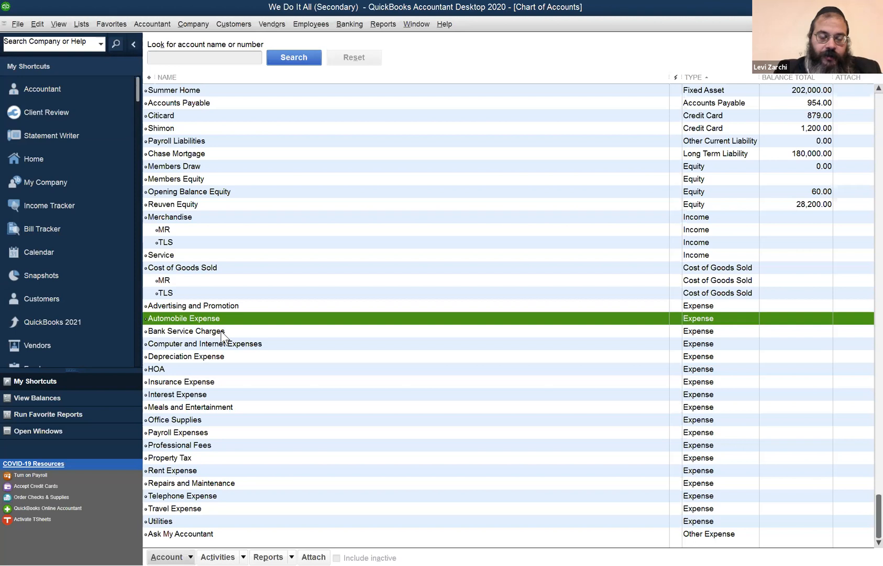
left_click(223, 331)
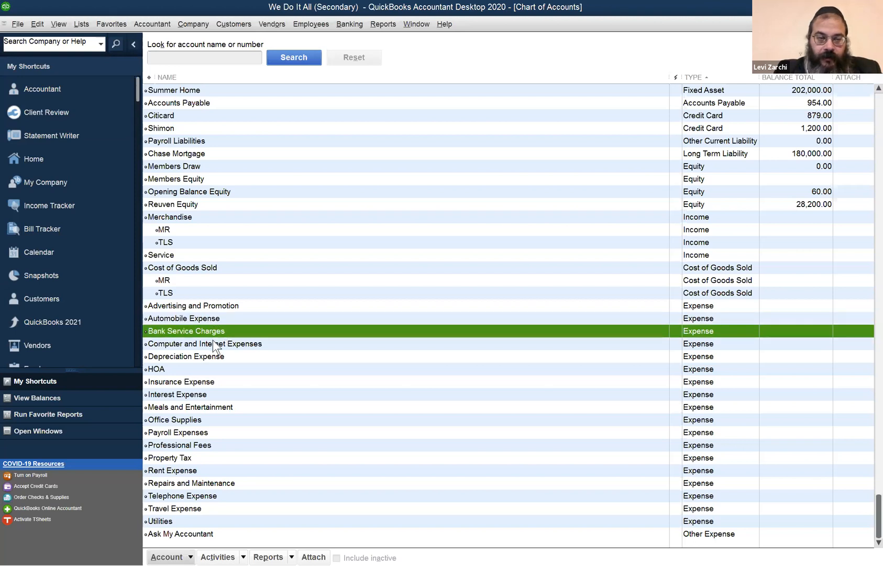
left_click(217, 344)
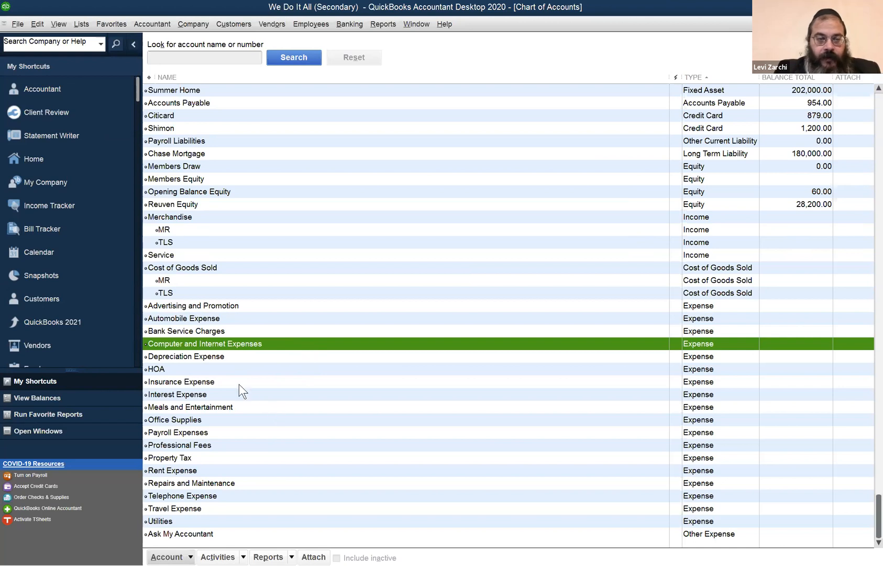
left_click(207, 370)
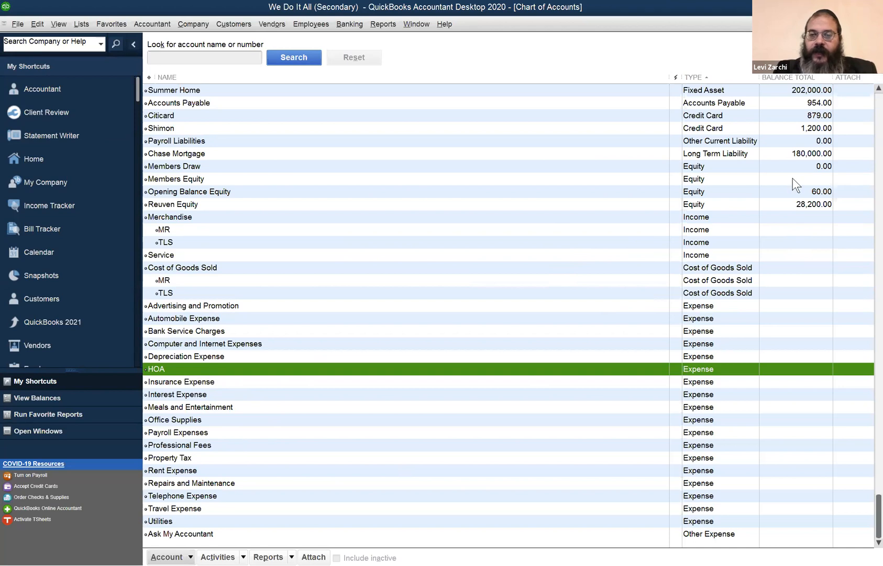
scroll(801, 183, "up", 3)
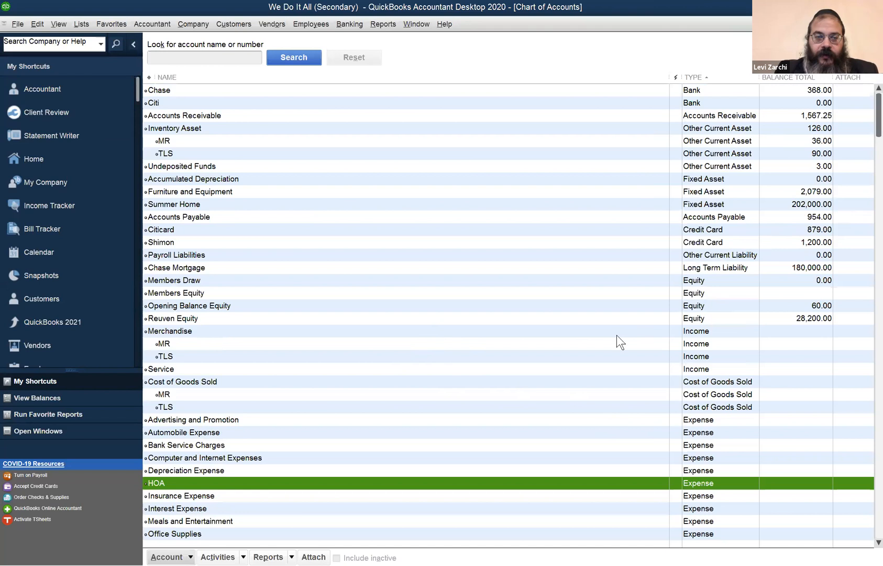
- Examine the choices for opening a company file or restoring a backup copy, leaving without opening or restoring anything
left_click(17, 25)
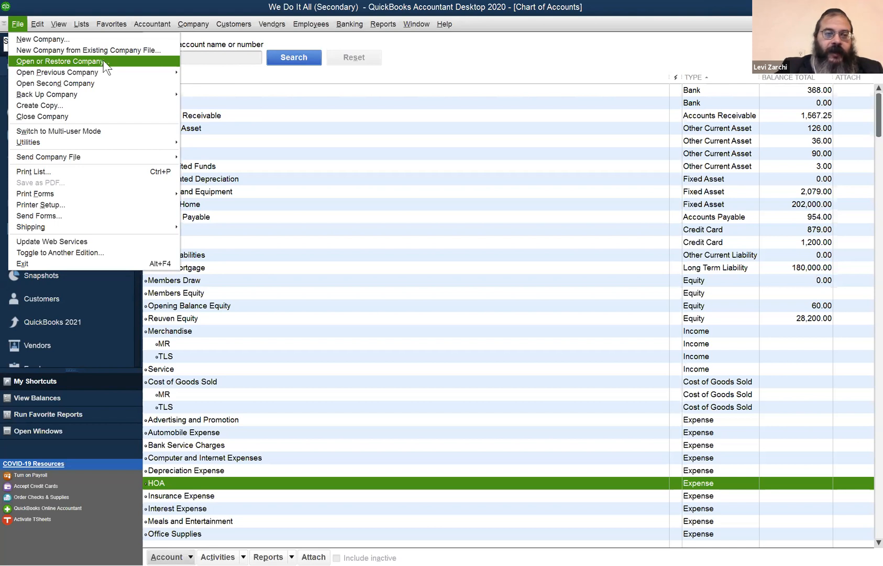
left_click(103, 60)
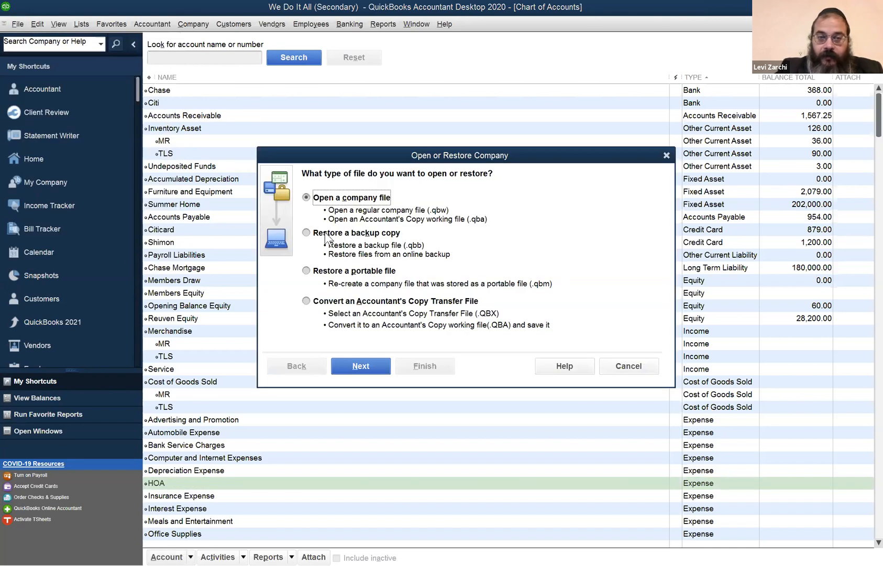
left_click(453, 239)
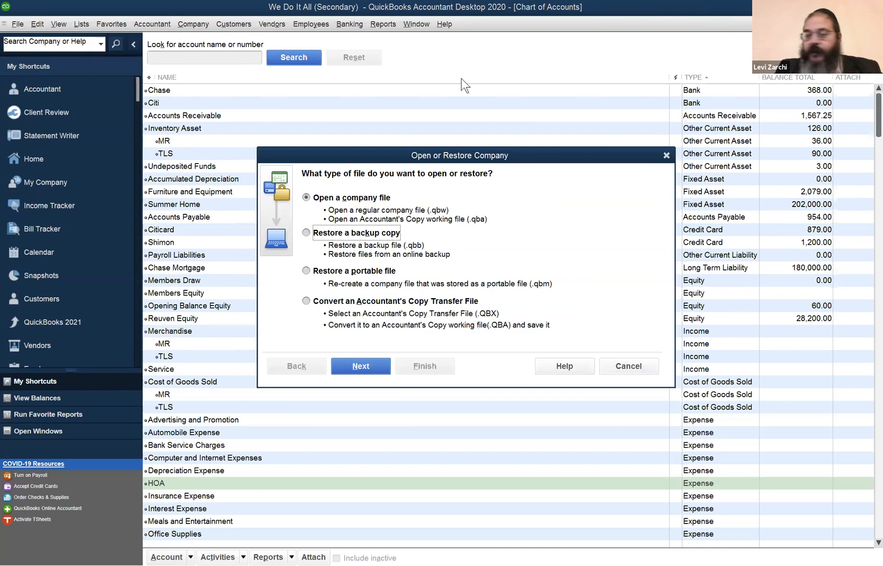
left_click(378, 202)
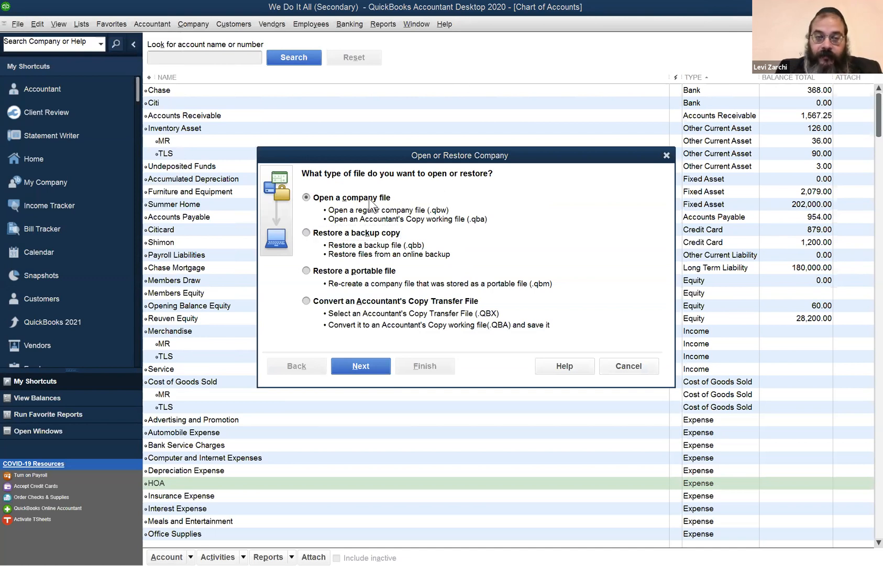
left_click(358, 237)
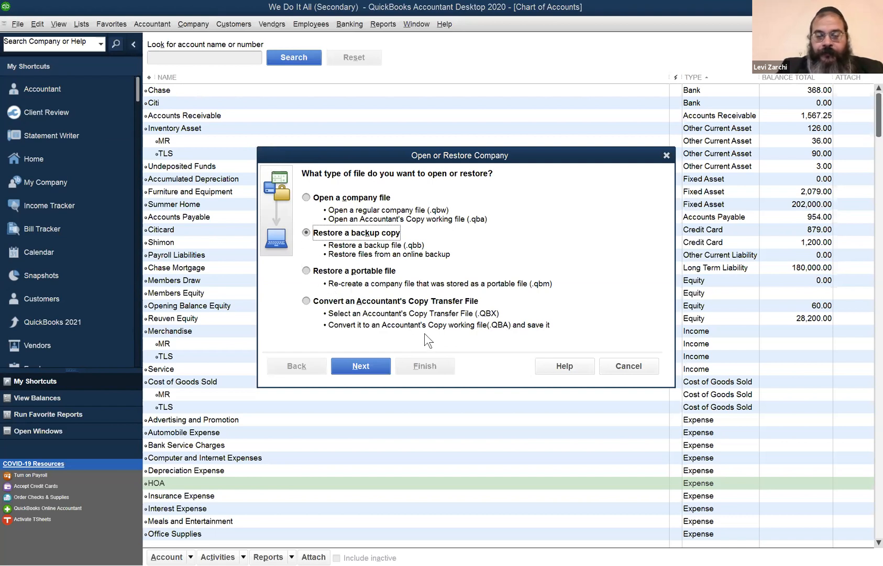
left_click(624, 370)
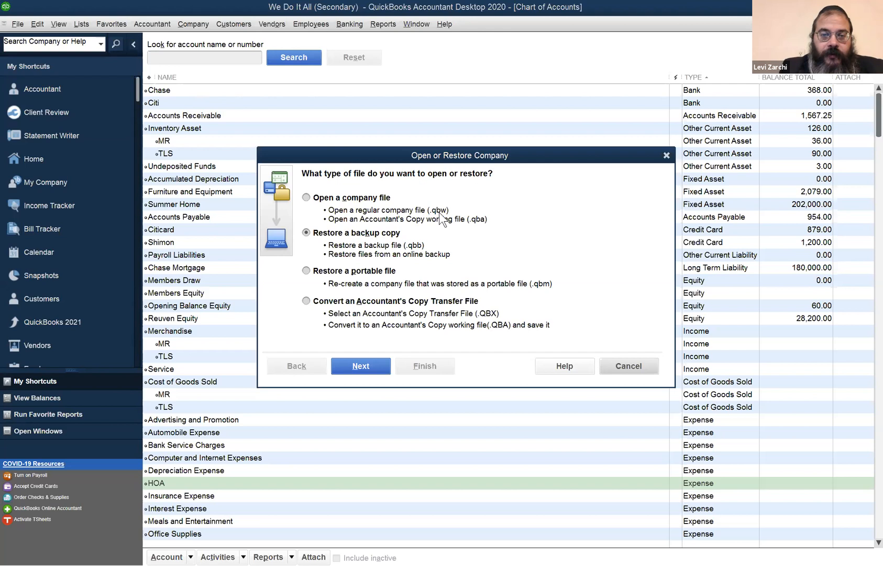
left_click(325, 198)
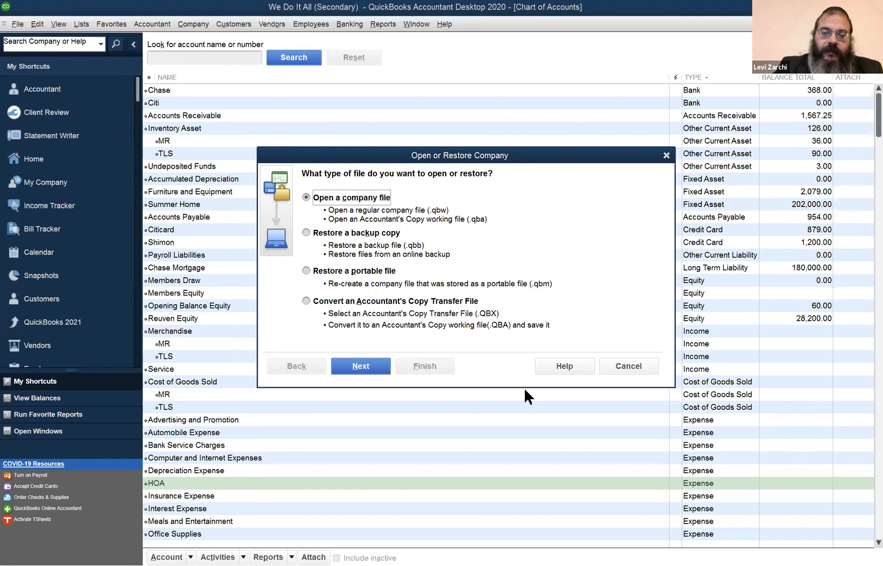
left_click(622, 367)
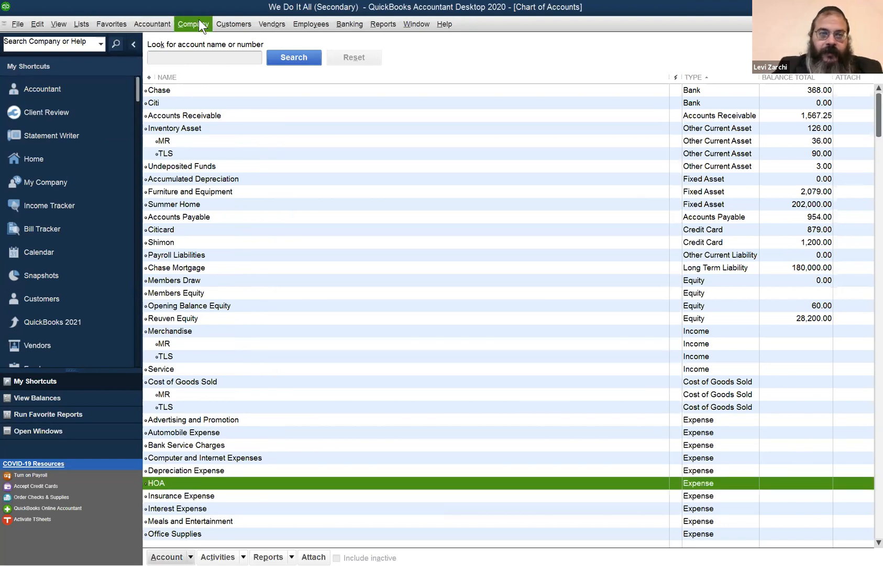
left_click(200, 23)
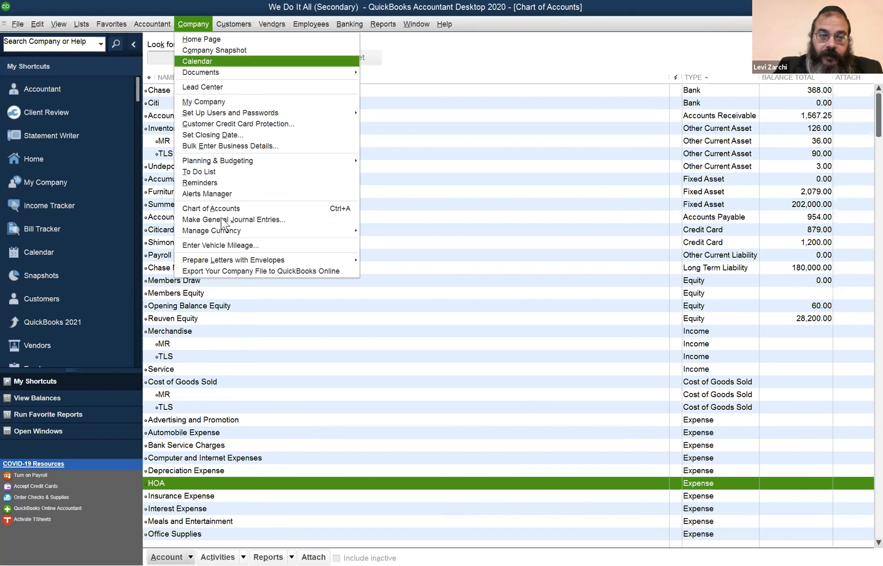
mouse_move(152, 24)
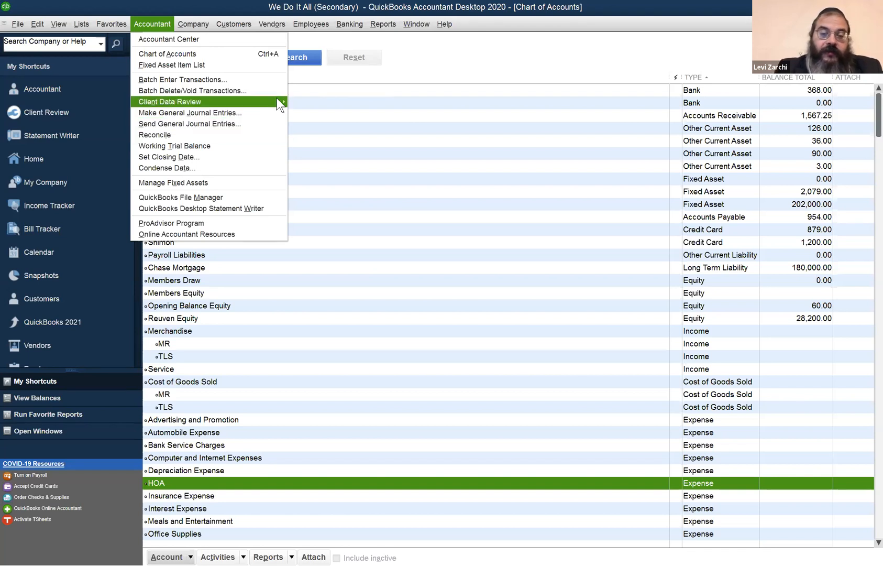
mouse_move(276, 100)
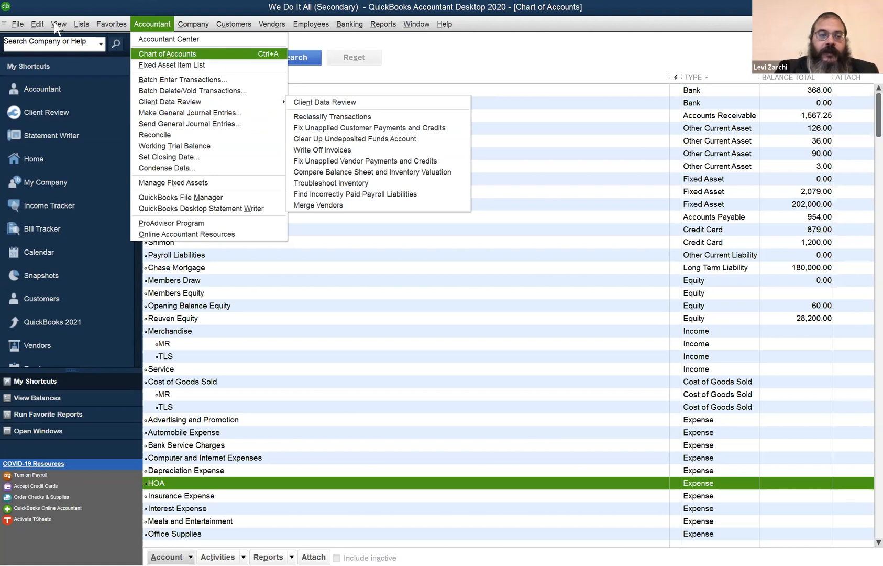
left_click(17, 24)
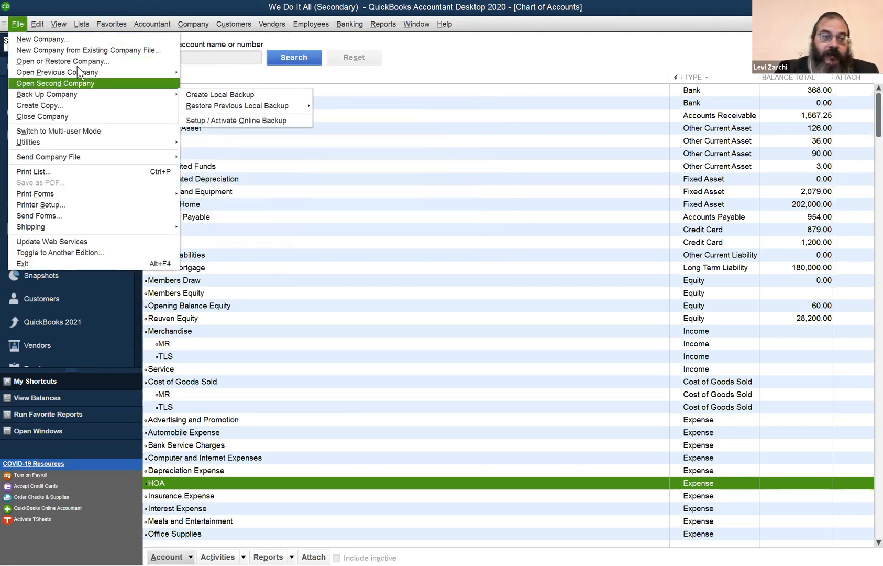
left_click(80, 61)
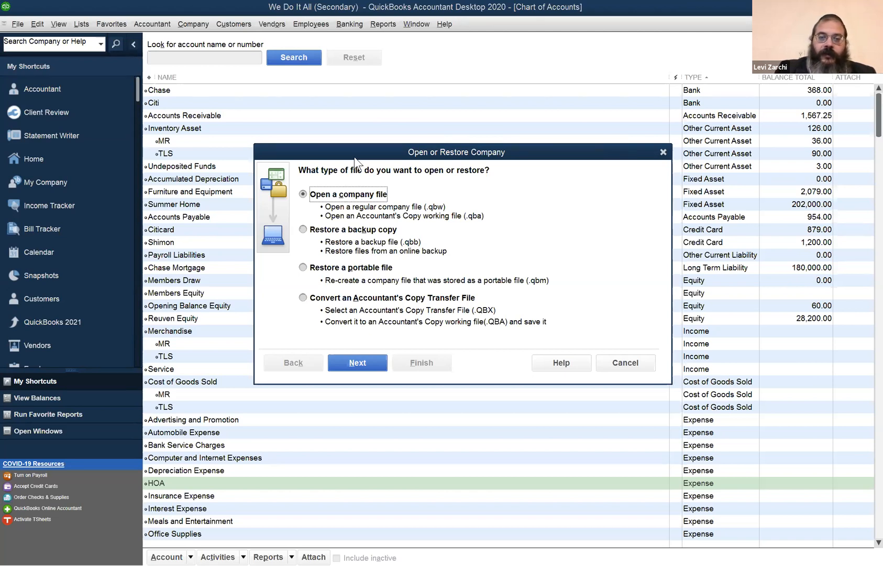
left_click_drag(353, 156, 334, 150)
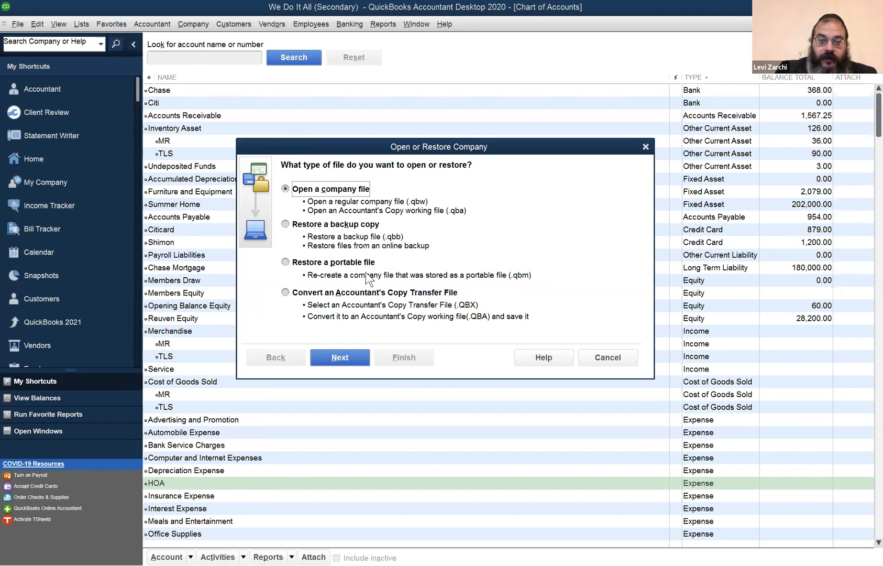
left_click(314, 232)
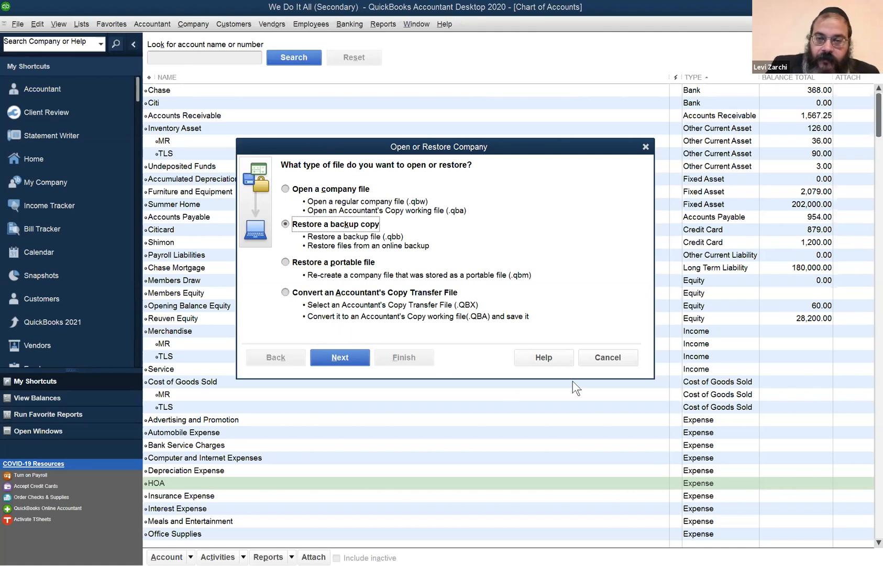
left_click(590, 356)
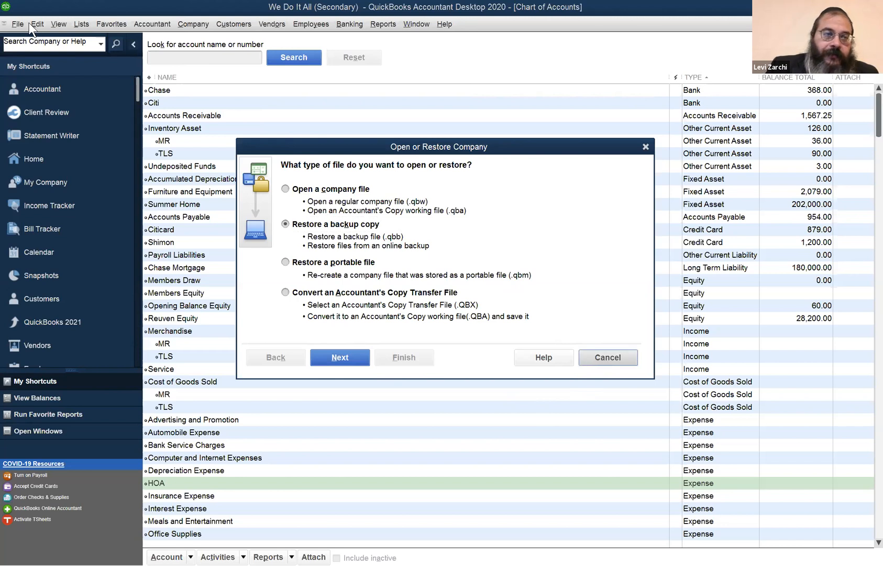
- Start opening a company file, declining to memorize the modified Profit & Loss and Balance Sheet reports
left_click(18, 24)
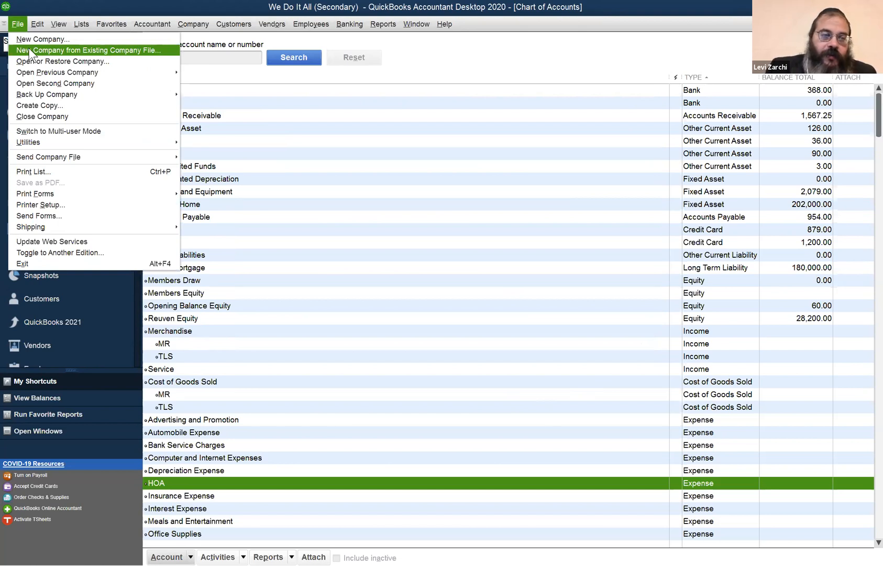
left_click(37, 61)
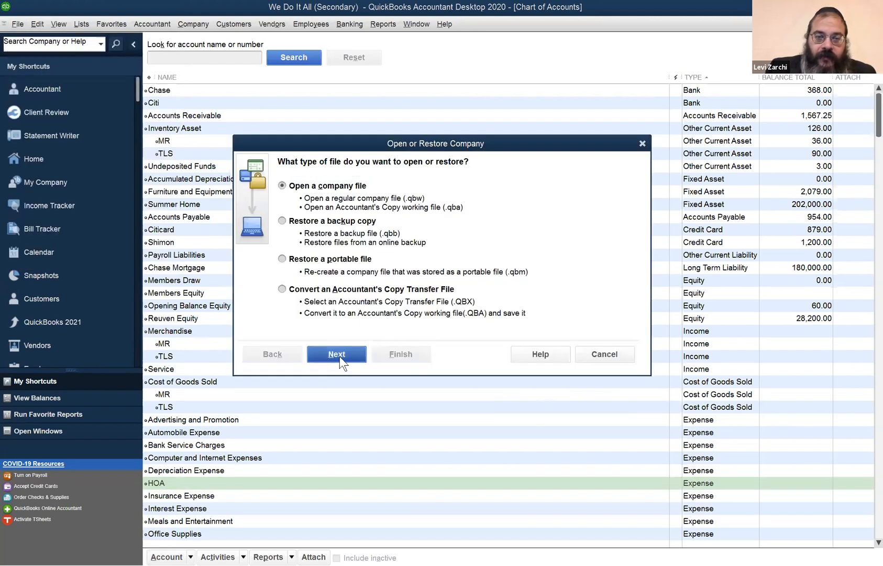
key("Escape")
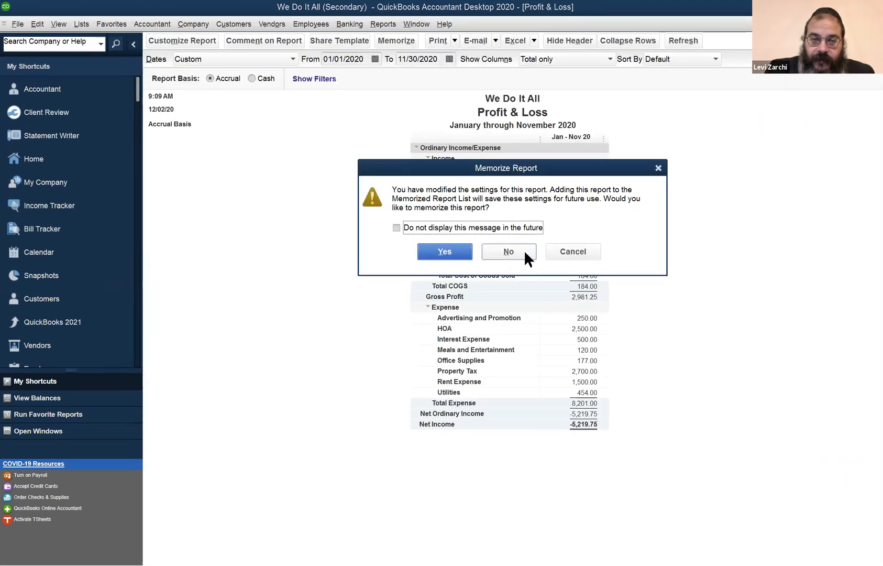
left_click(524, 250)
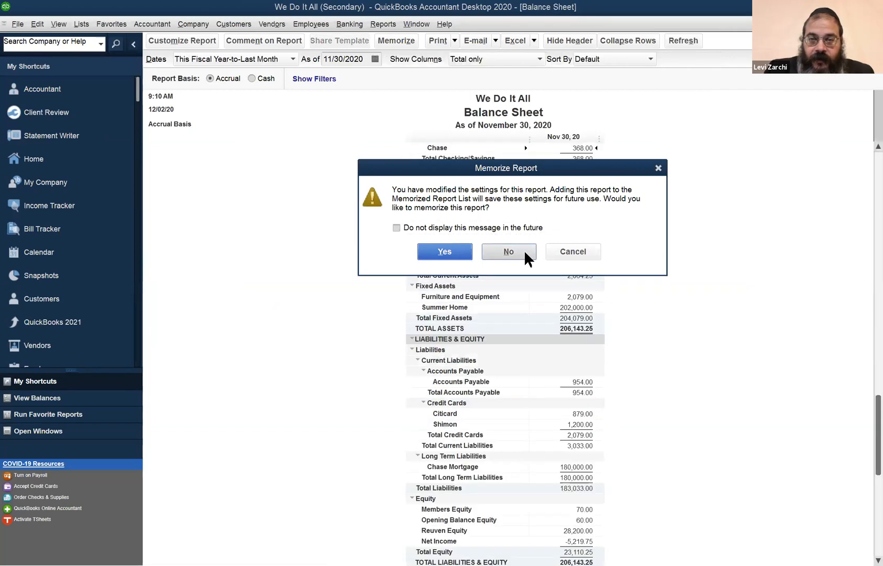
left_click(524, 249)
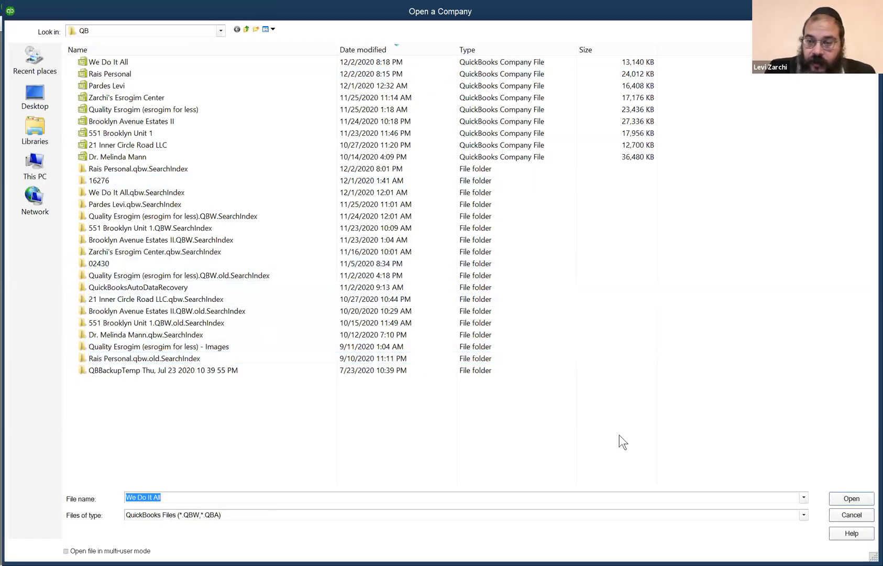
- Cancel the company file selection and reopen the most recently modified We Do It All.qbw from the list of previously opened companies
left_click(844, 515)
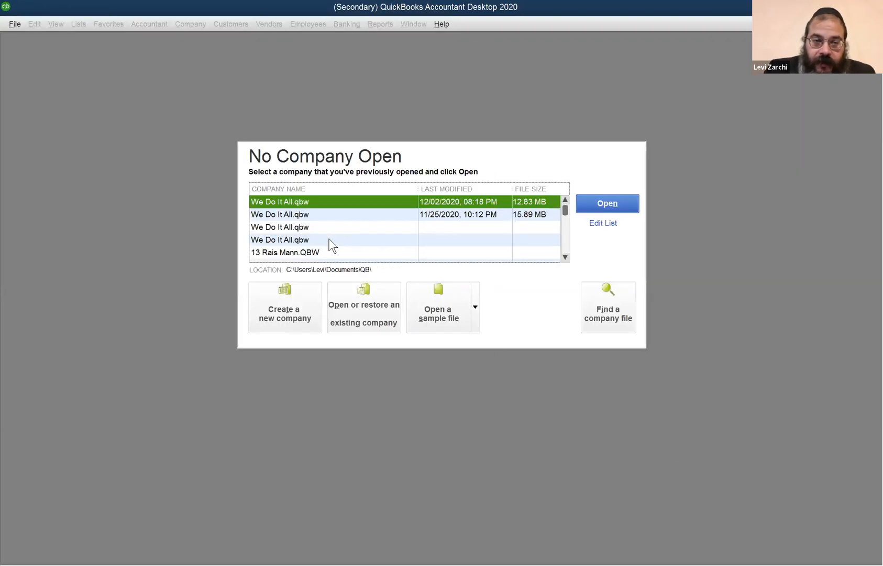
double_click(328, 201)
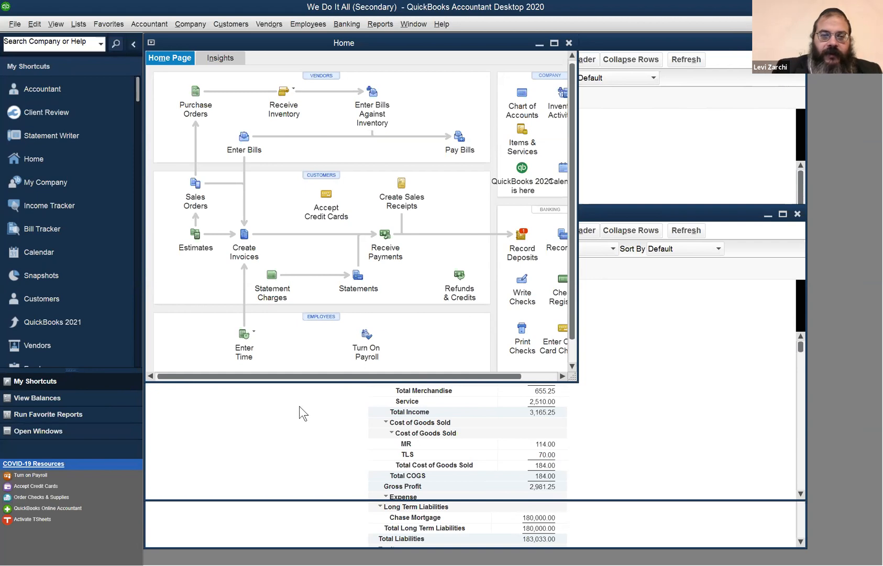
- Examine the company backup options and the choices for opening or restoring a company file, cancelling without opening or restoring anything
left_click(21, 26)
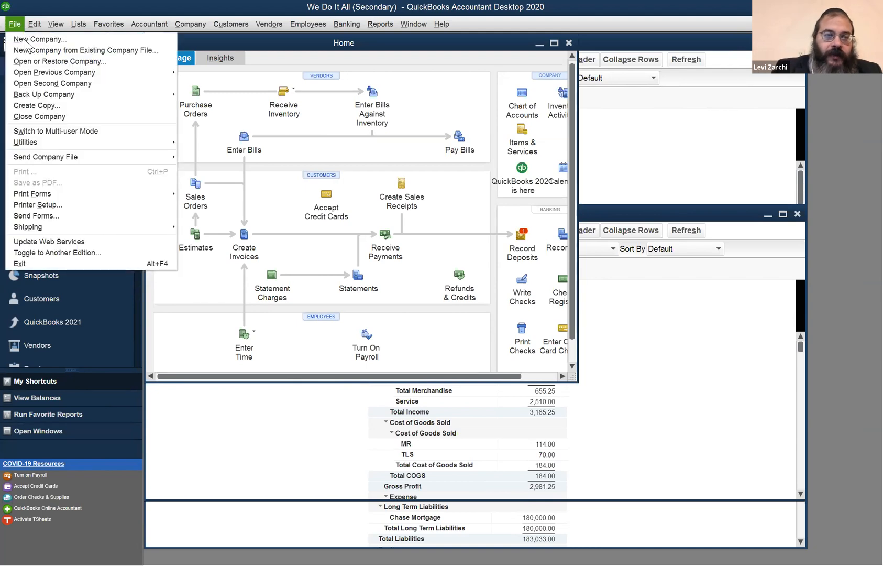
mouse_move(38, 70)
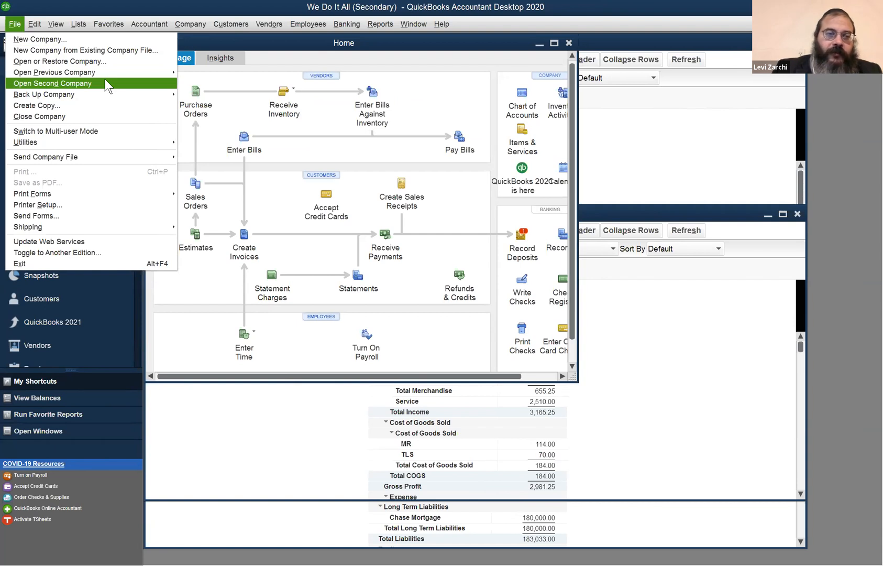
mouse_move(97, 94)
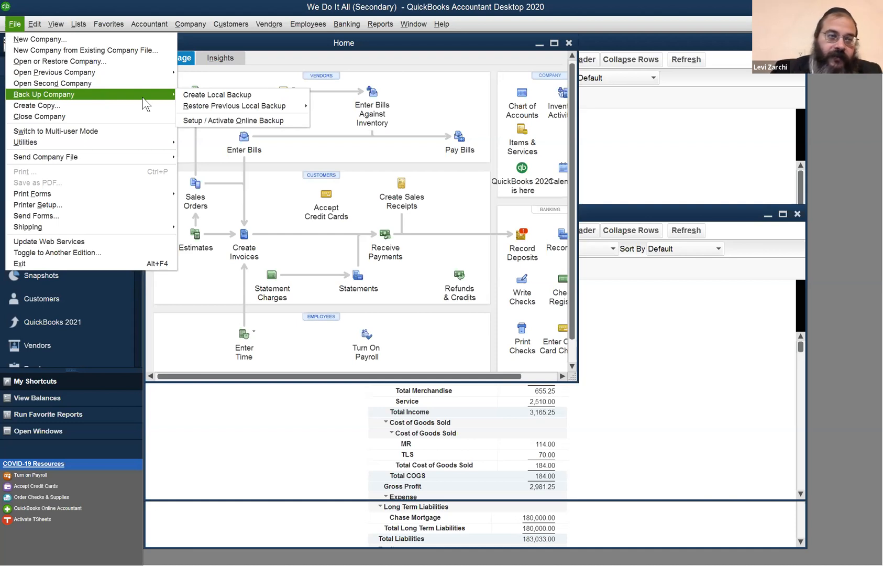
left_click(145, 61)
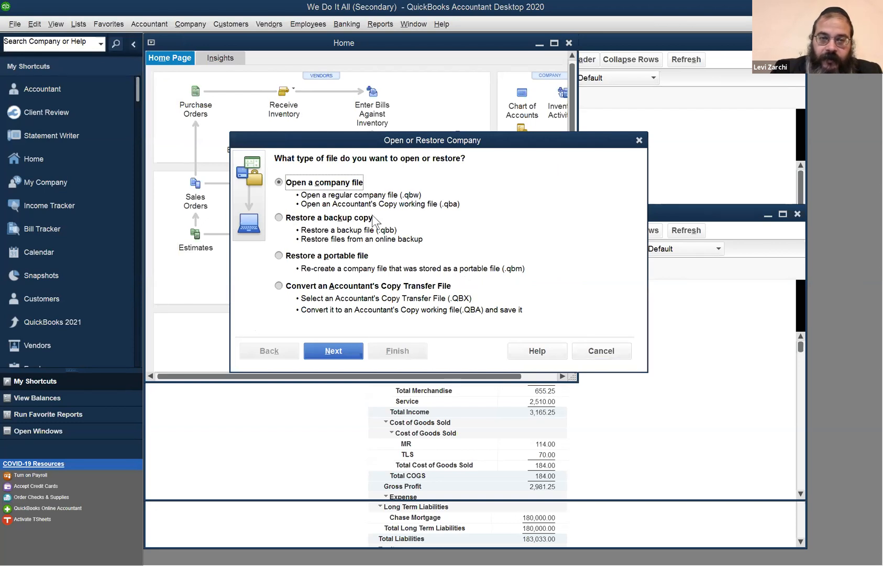
left_click(613, 358)
- Review the import and export utilities and try to import an IIF file into the secondary We Do It All company file
left_click(15, 24)
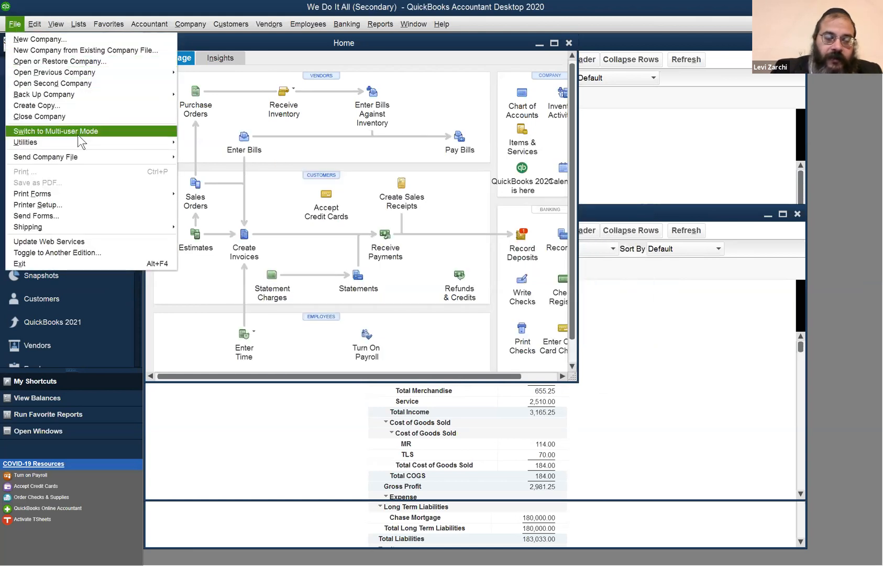
mouse_move(102, 147)
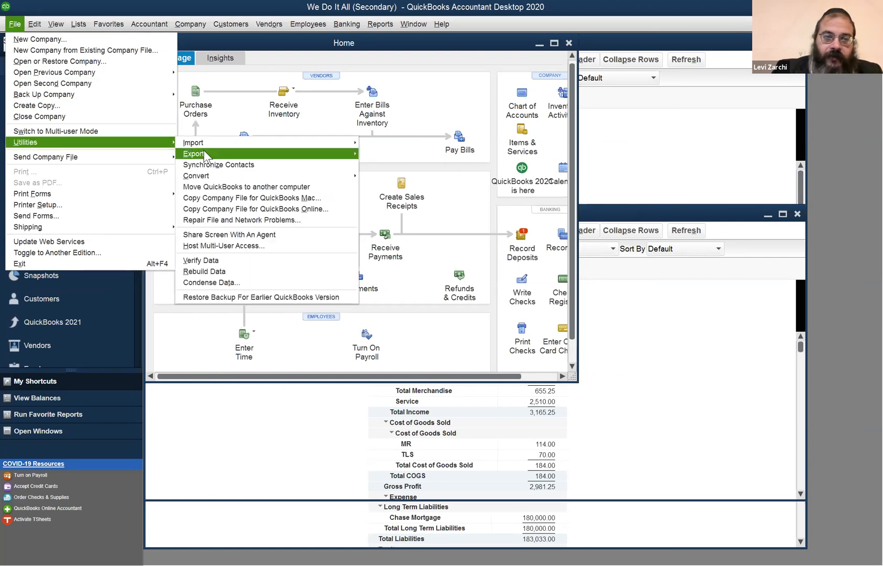
mouse_move(215, 146)
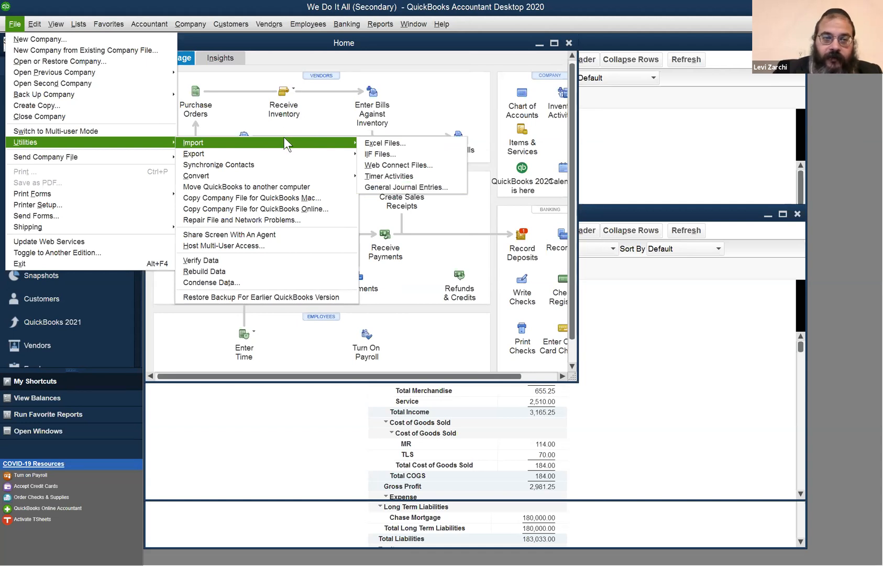
mouse_move(346, 147)
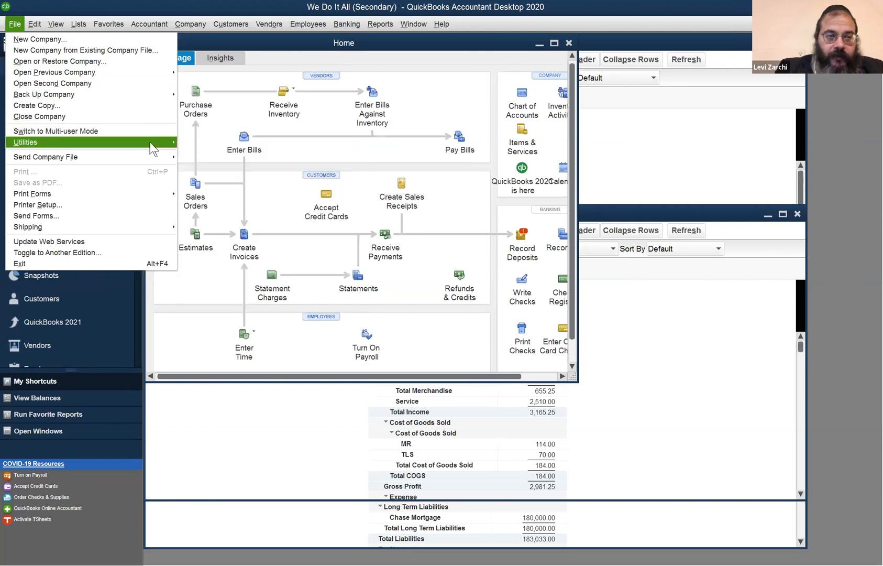
mouse_move(150, 142)
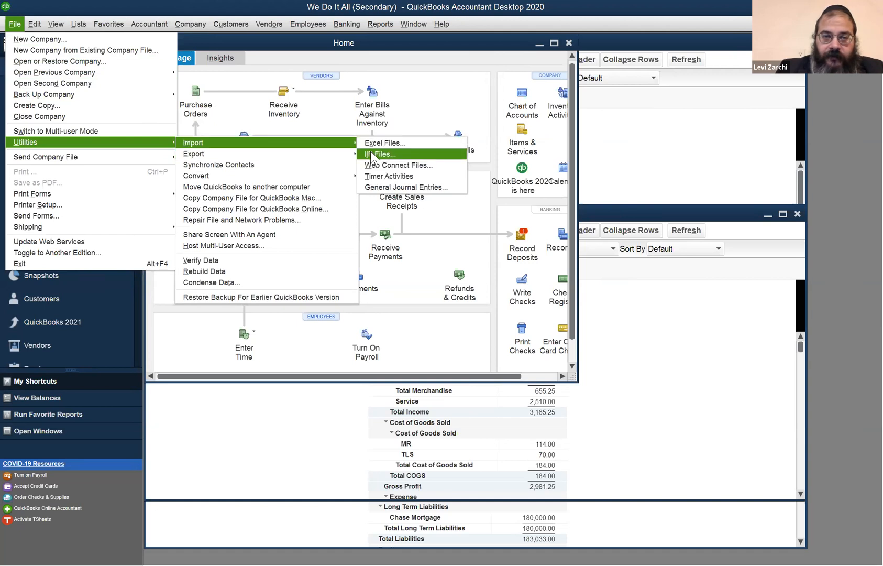
left_click(394, 154)
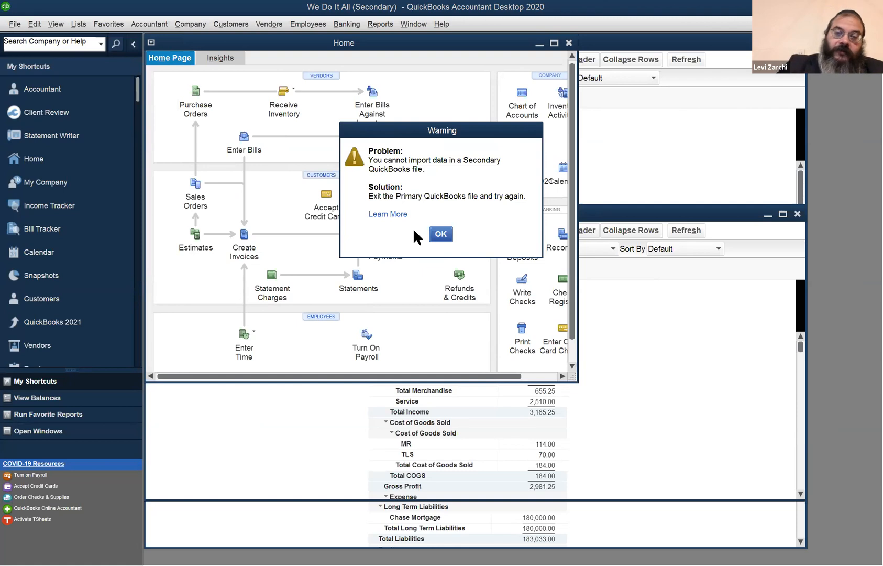
left_click(441, 234)
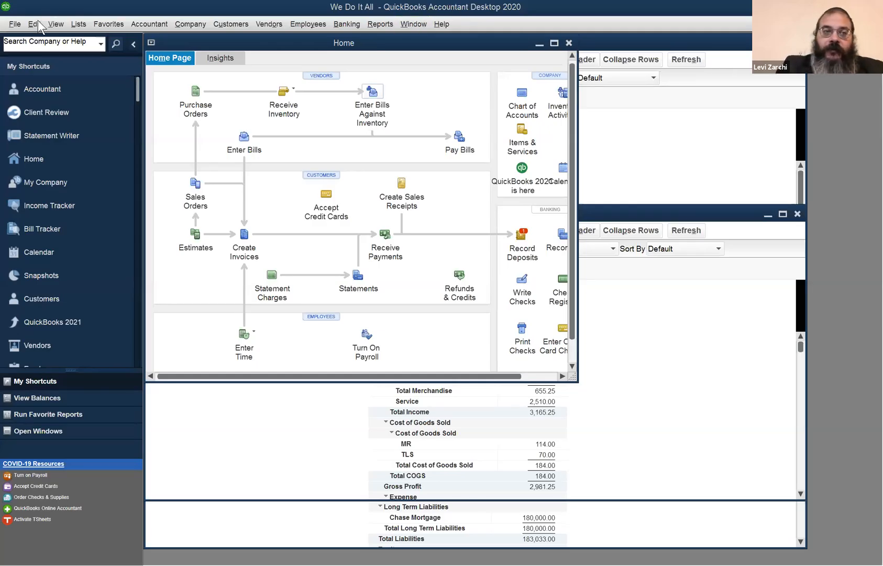
- Start an IIF file import in the We Do It All company file, agreeing to close all open windows
left_click(15, 24)
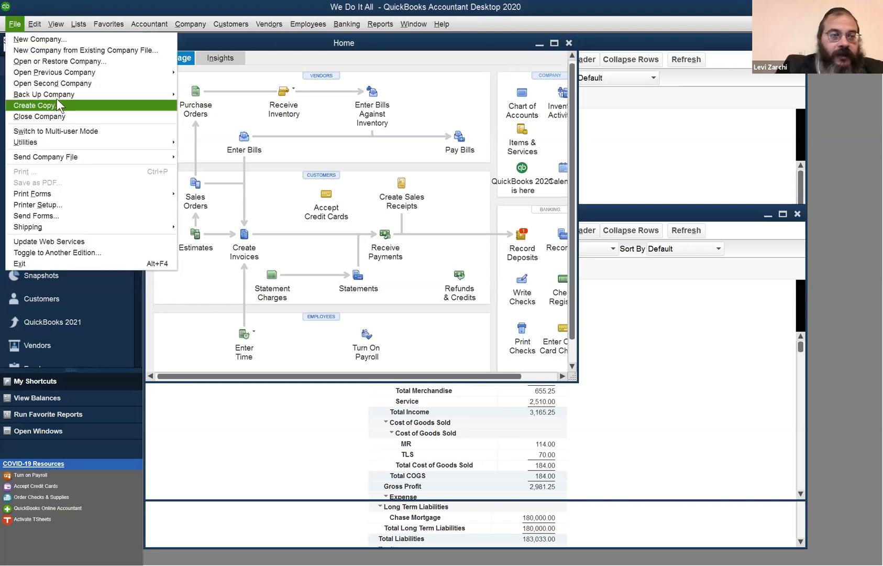
mouse_move(76, 141)
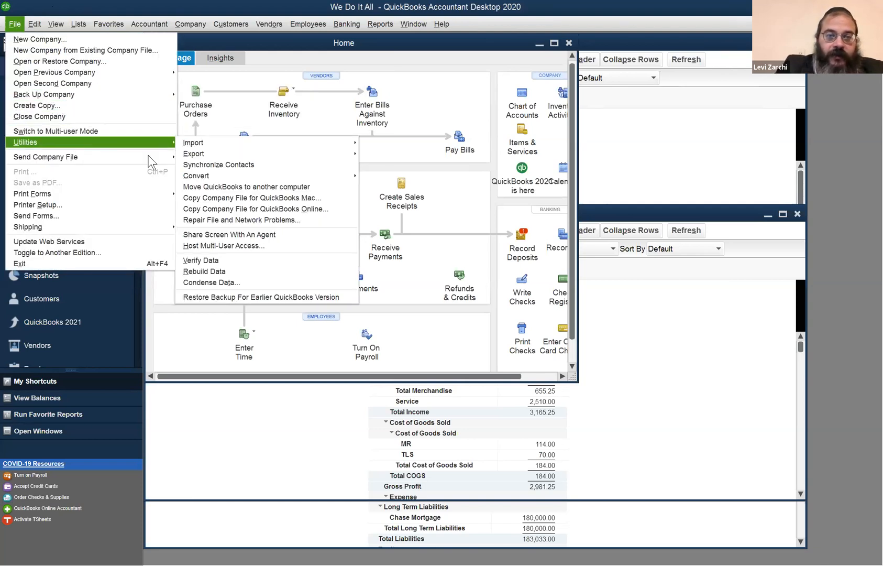
mouse_move(255, 145)
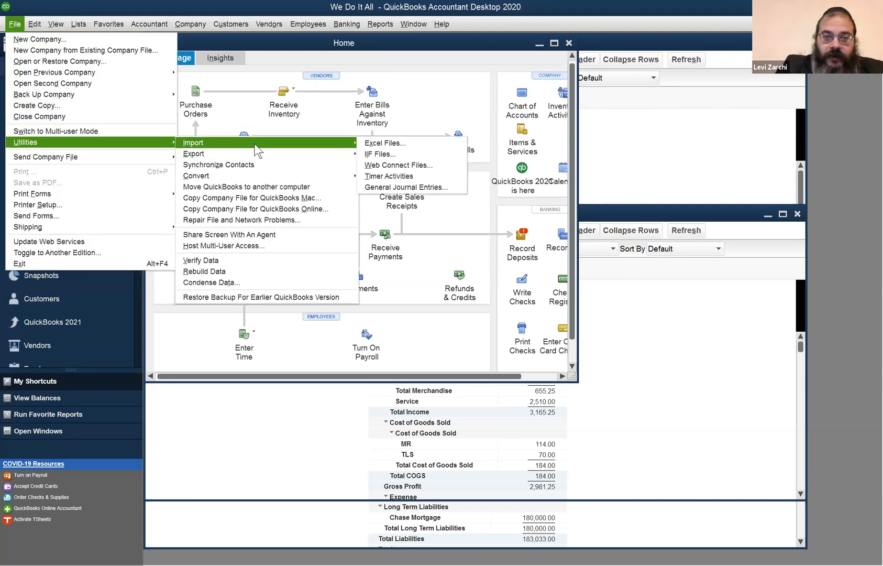
left_click(377, 154)
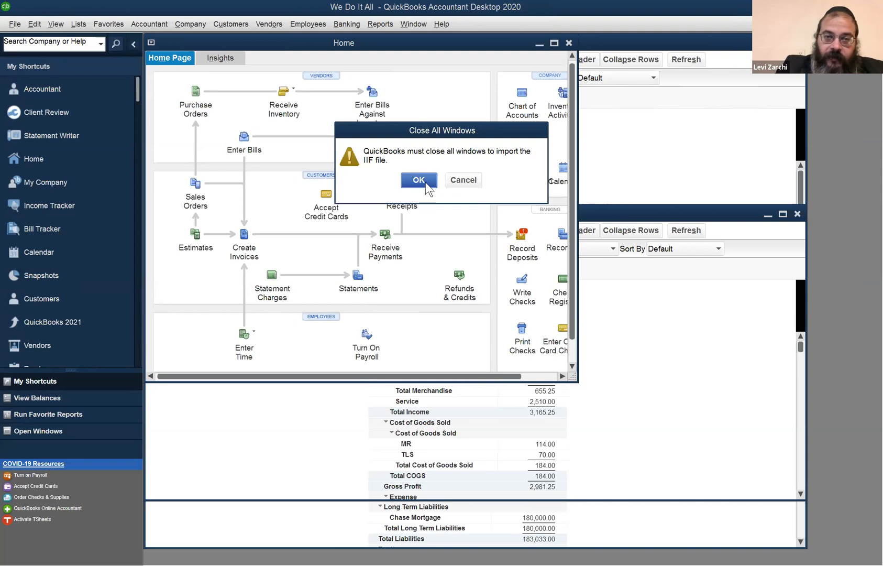
left_click(420, 180)
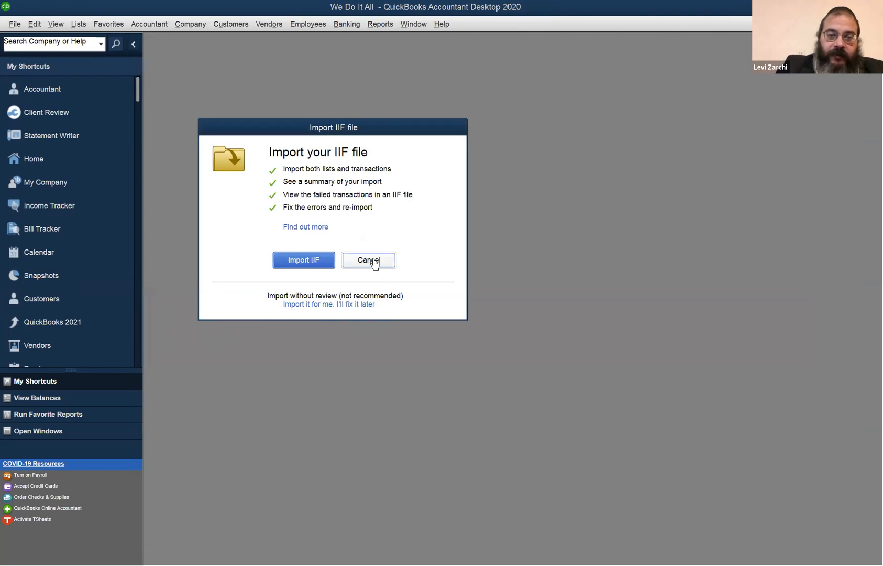
- Browse the Downloads folder for an IIF file to import, check the available file types, and cancel the selection
left_click(299, 260)
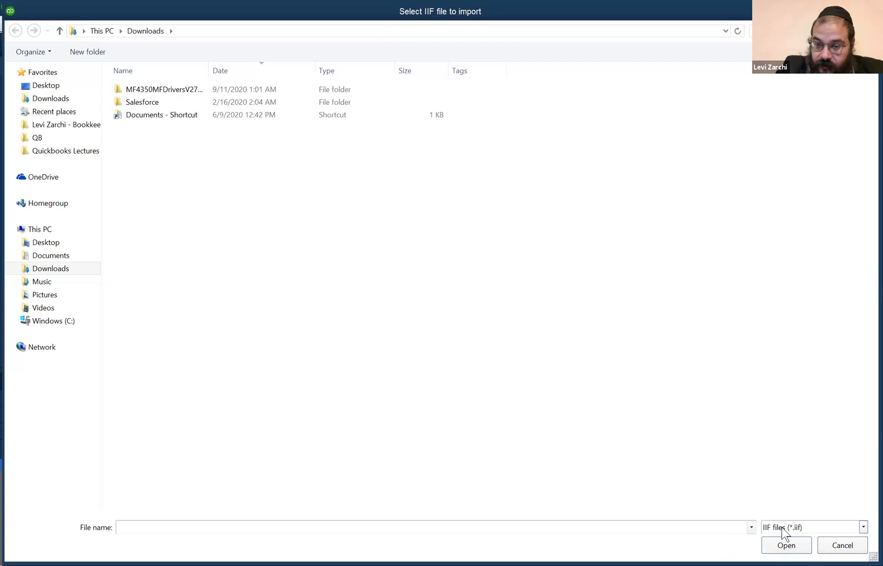
left_click(864, 527)
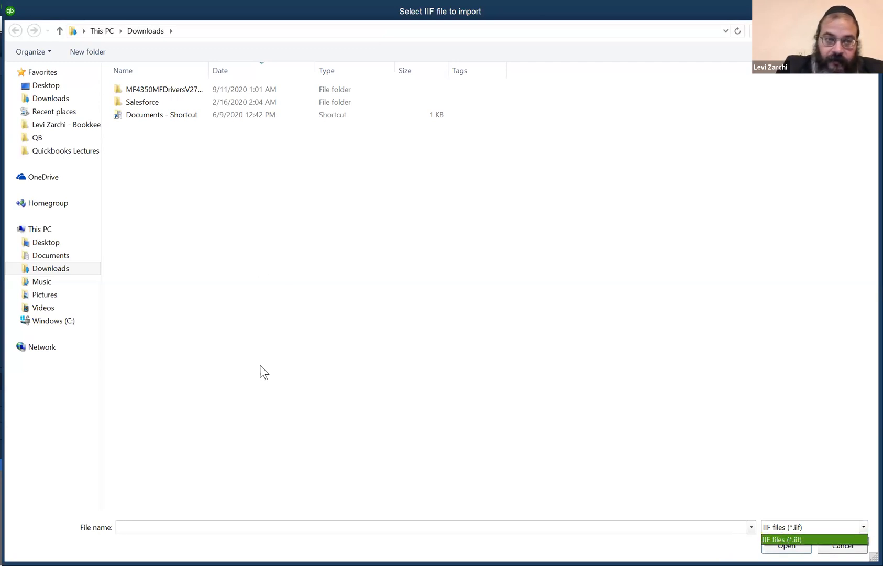
left_click(318, 528)
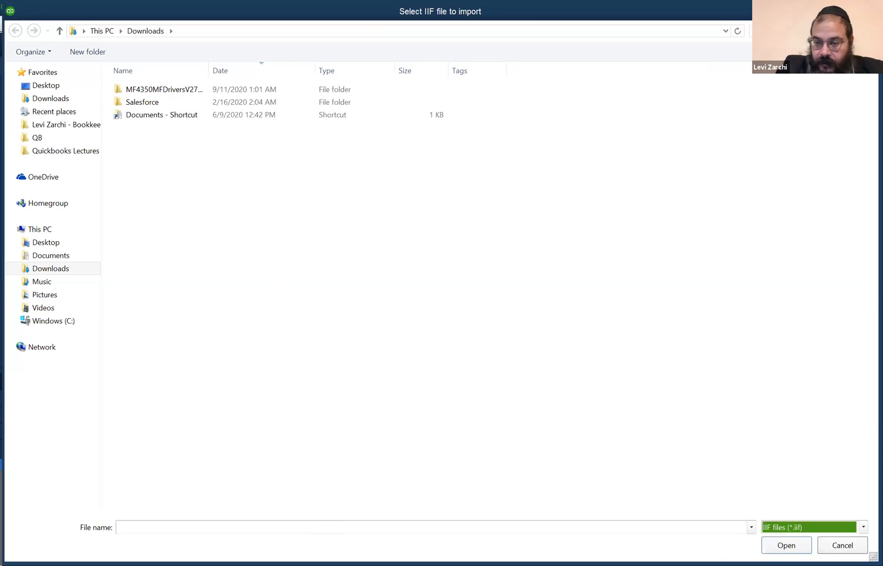
left_click(830, 545)
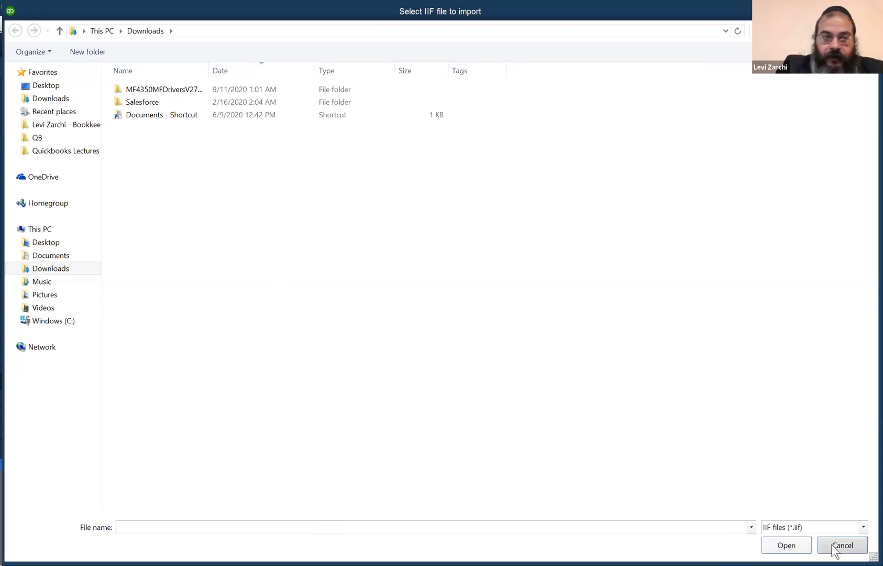
- Examine the import, export and convert utilities and the options for sending the company file as an Accountant's Copy or portable file
left_click(16, 25)
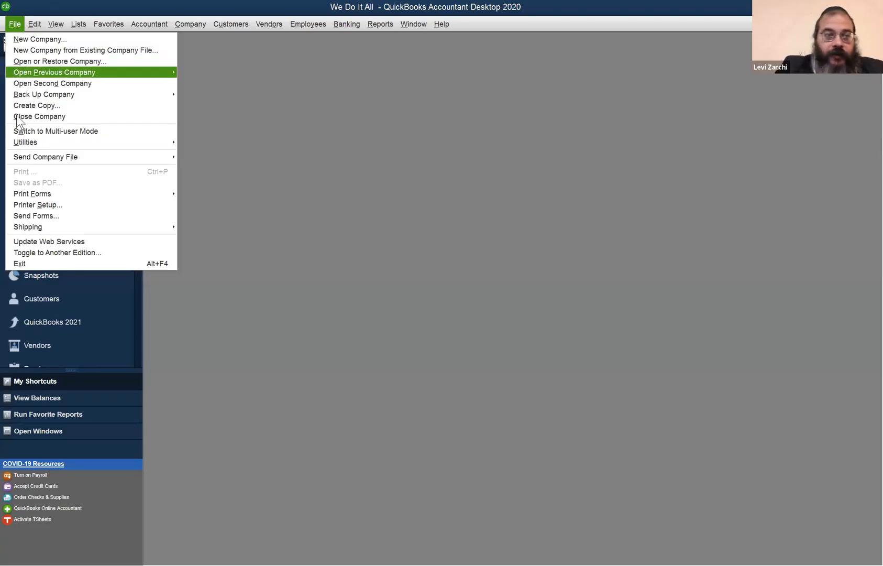
mouse_move(49, 140)
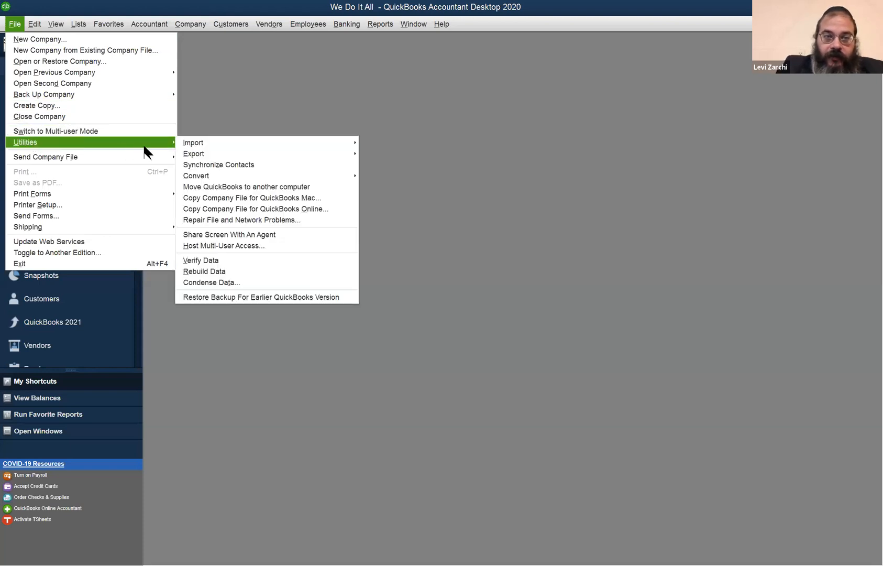
mouse_move(210, 145)
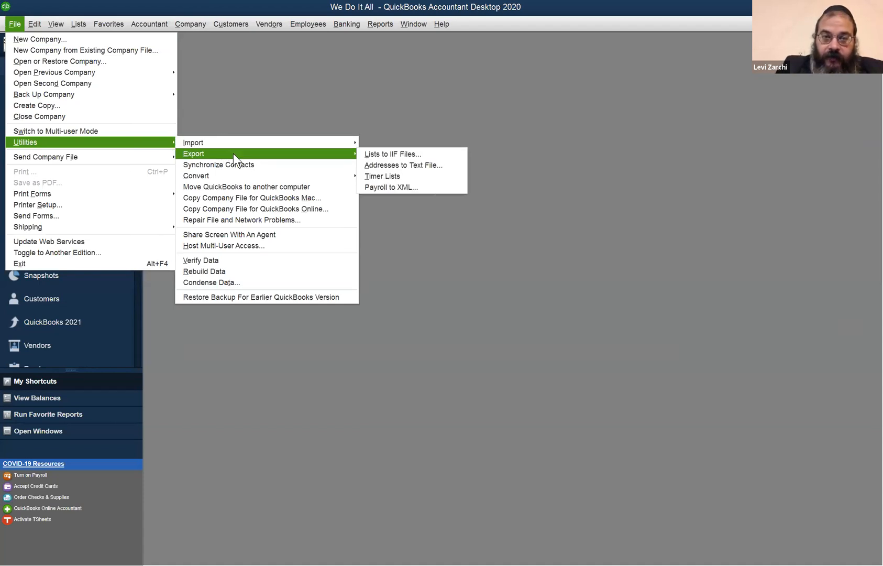
mouse_move(242, 144)
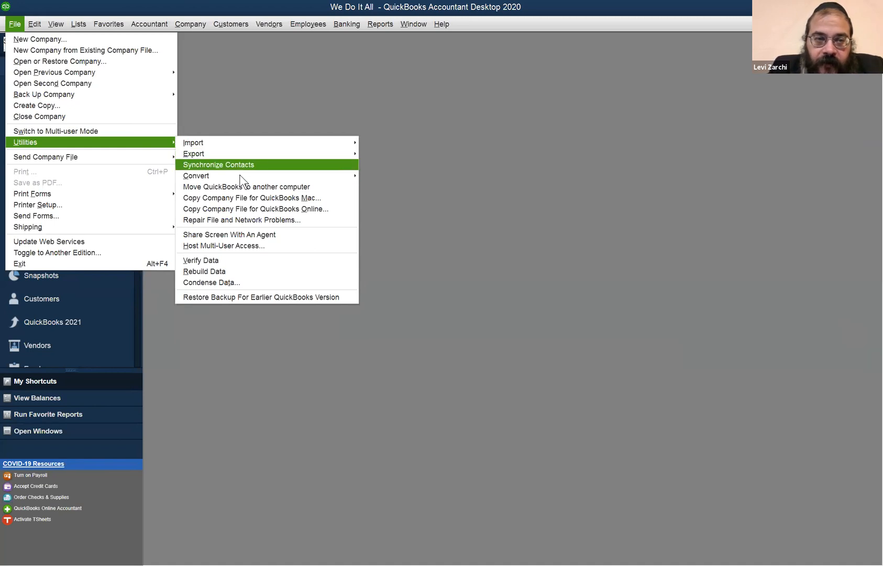
mouse_move(239, 175)
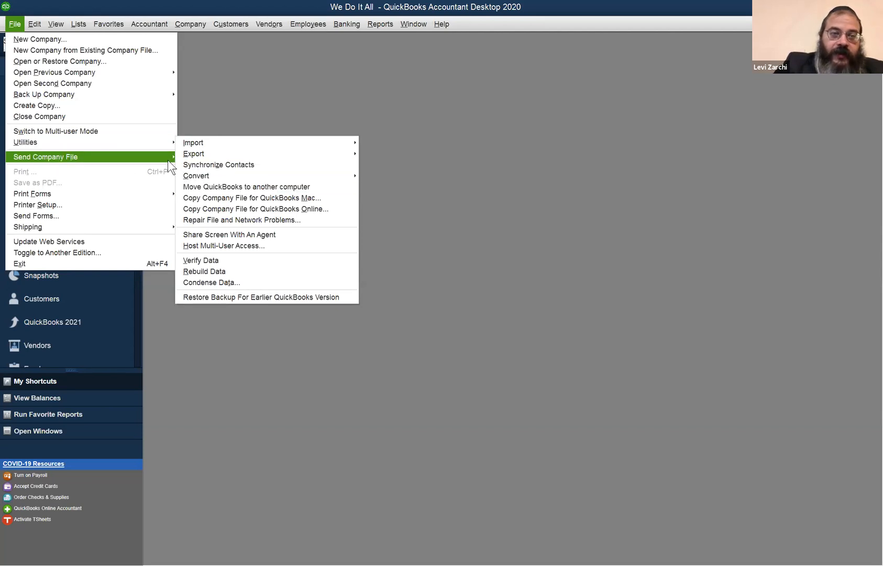
mouse_move(167, 160)
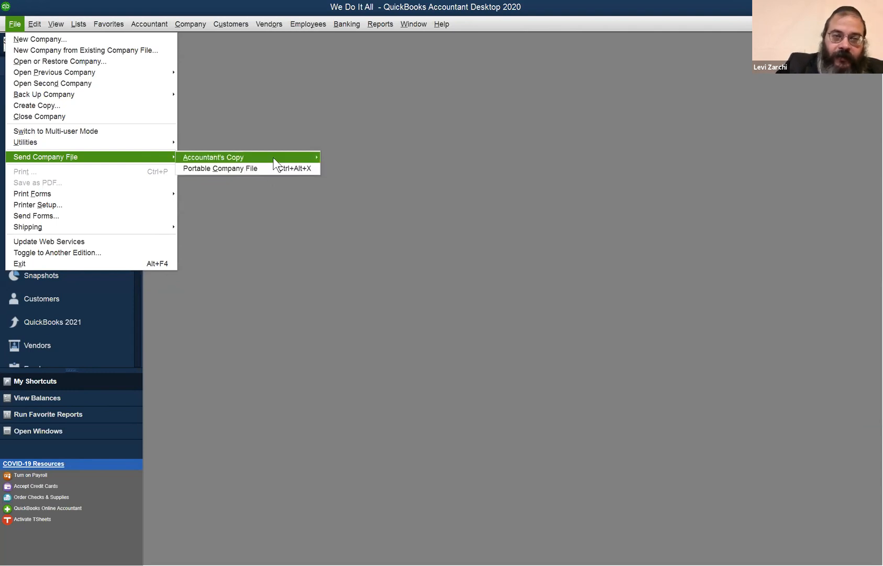
mouse_move(272, 156)
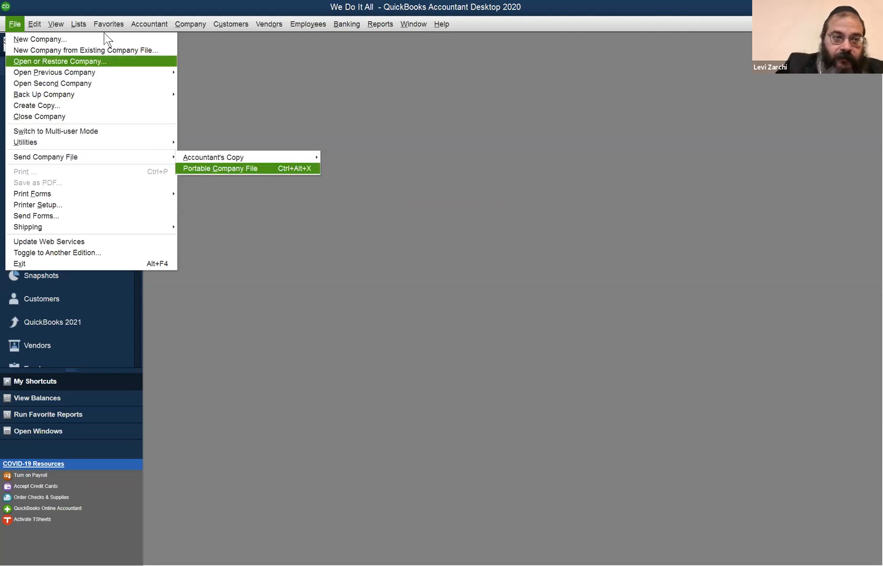
mouse_move(58, 160)
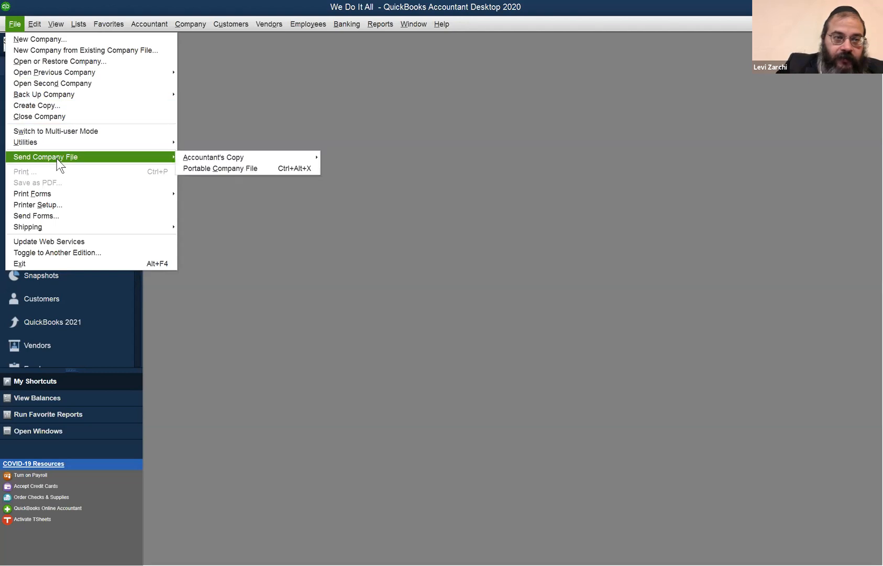
mouse_move(66, 197)
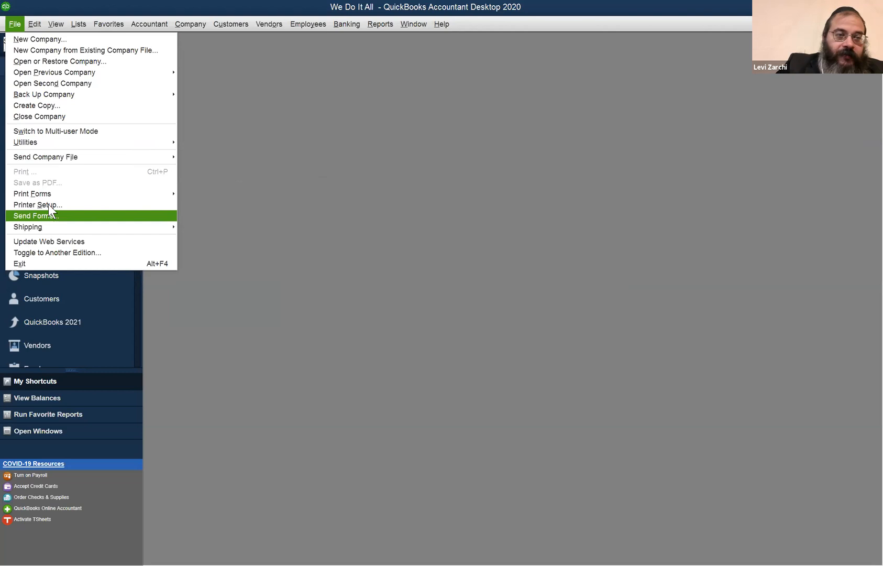
mouse_move(31, 24)
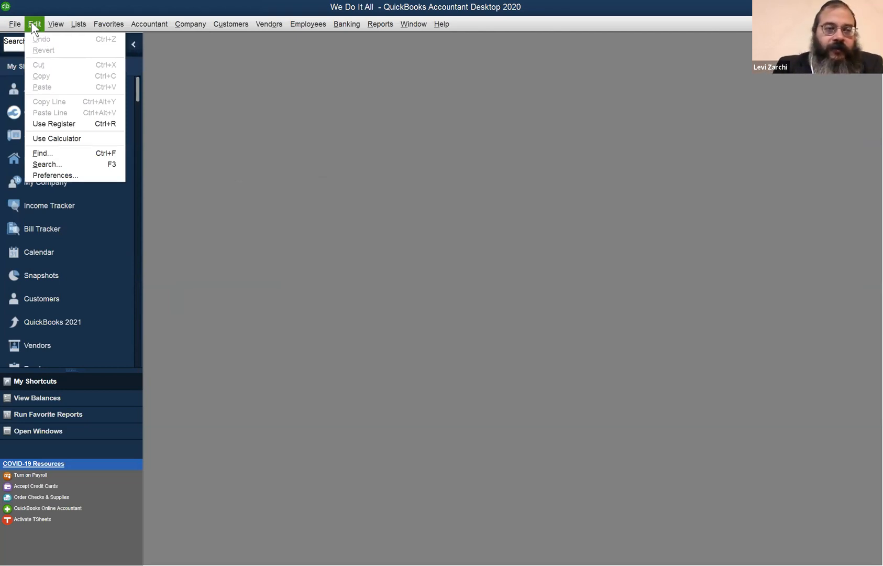
key("Right")
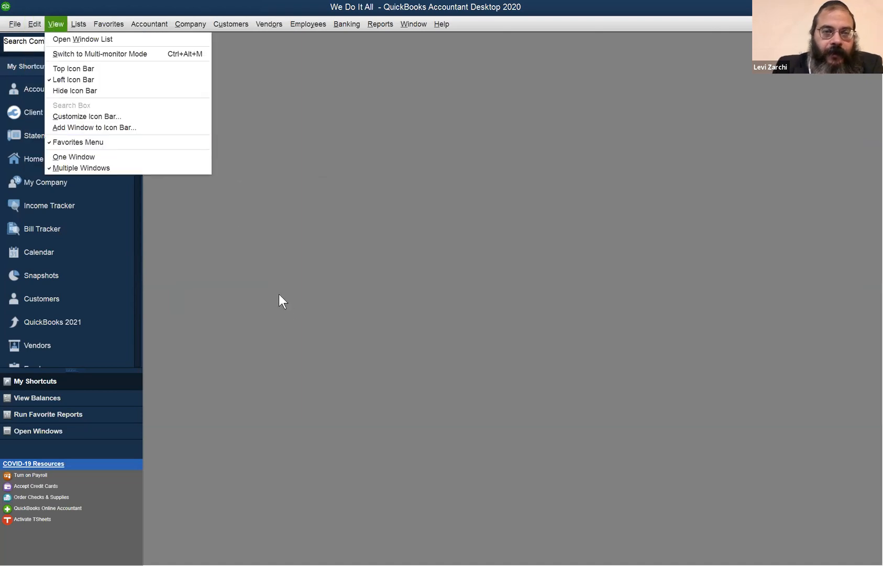
left_click(278, 294)
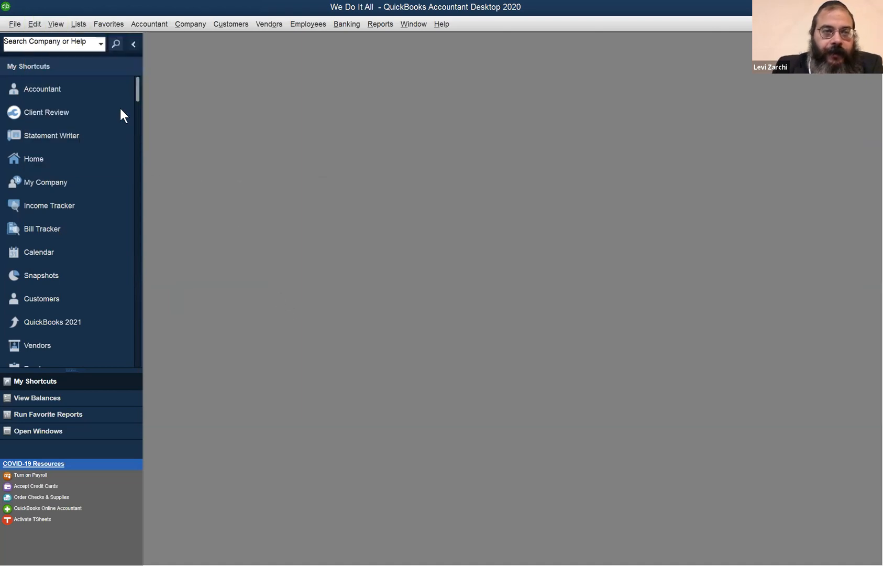
left_click(40, 22)
key("Right")
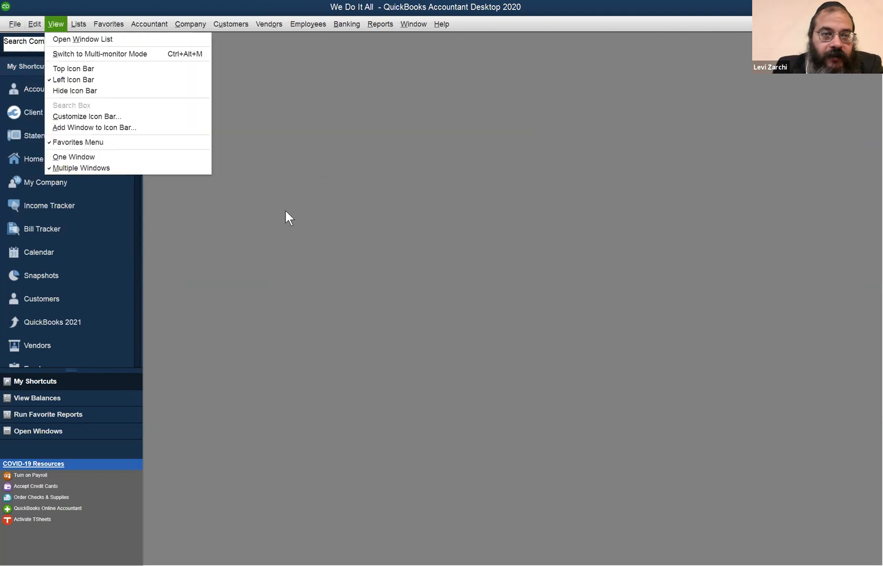
left_click(542, 234)
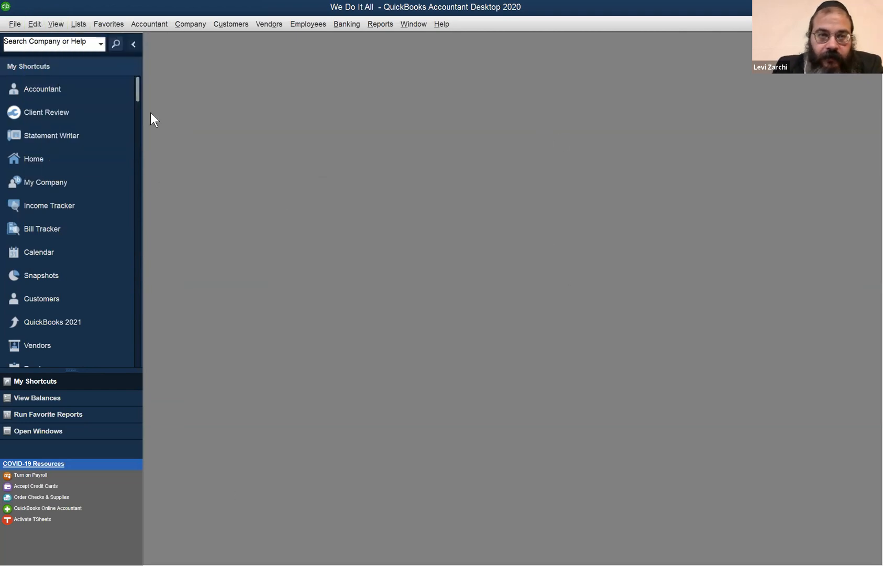
left_click(381, 25)
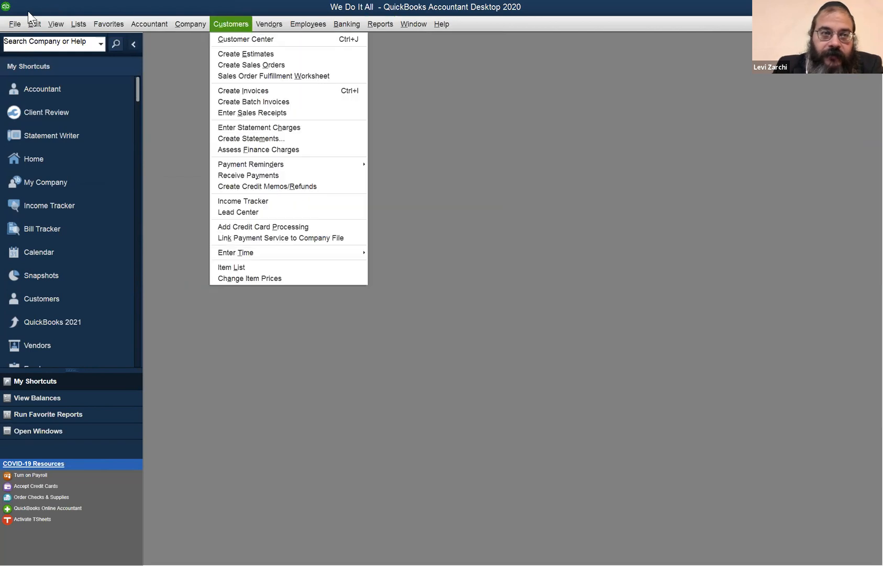
- Check which accounts can be chosen for the Use Register option, and cancel without opening a register
left_click(29, 24)
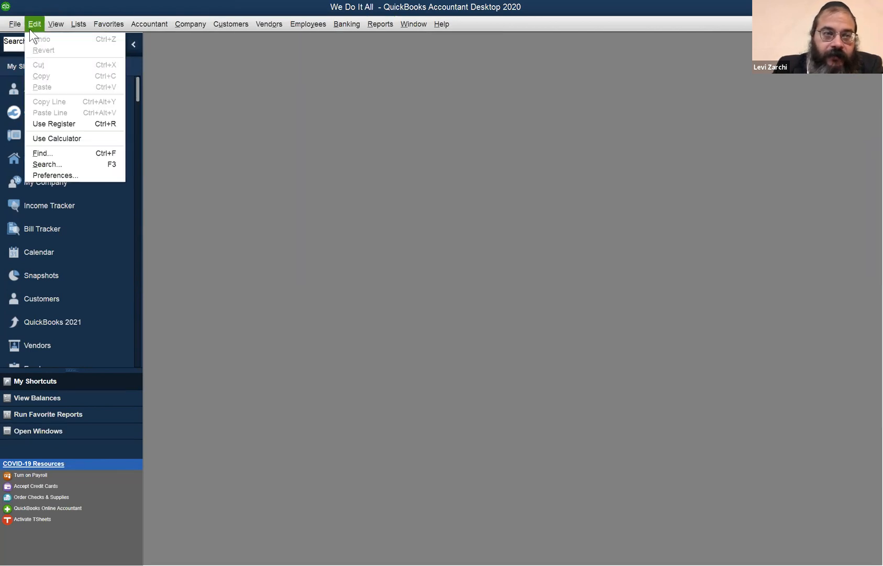
left_click(97, 123)
left_click(204, 65)
left_click(197, 64)
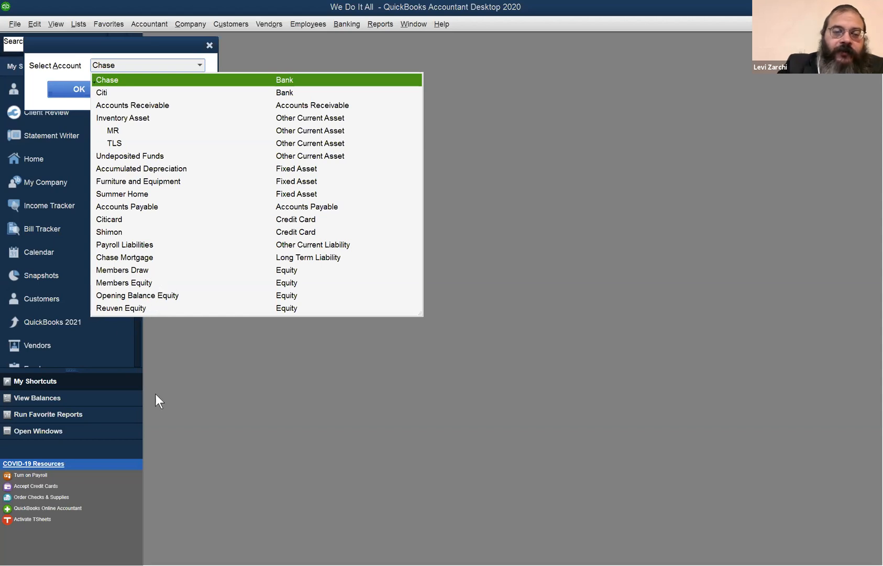
left_click(258, 457)
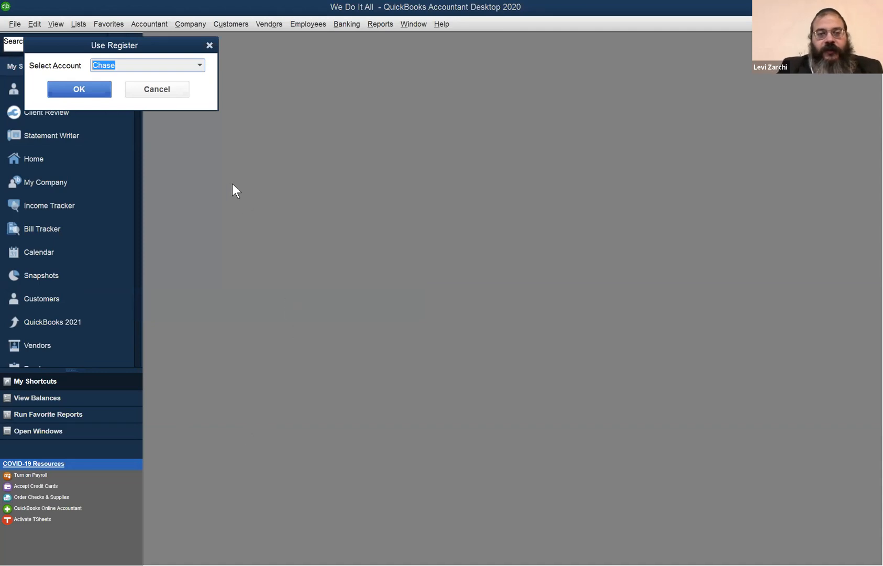
left_click(169, 93)
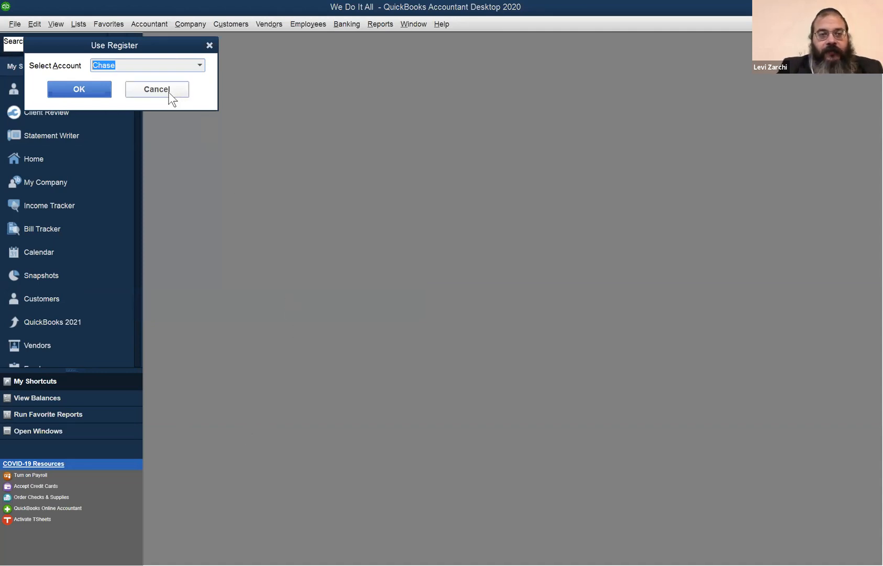
- Open the Chart of Accounts, maximize it, and review the account list from the bank accounts through the expense accounts
key("ctrl+a")
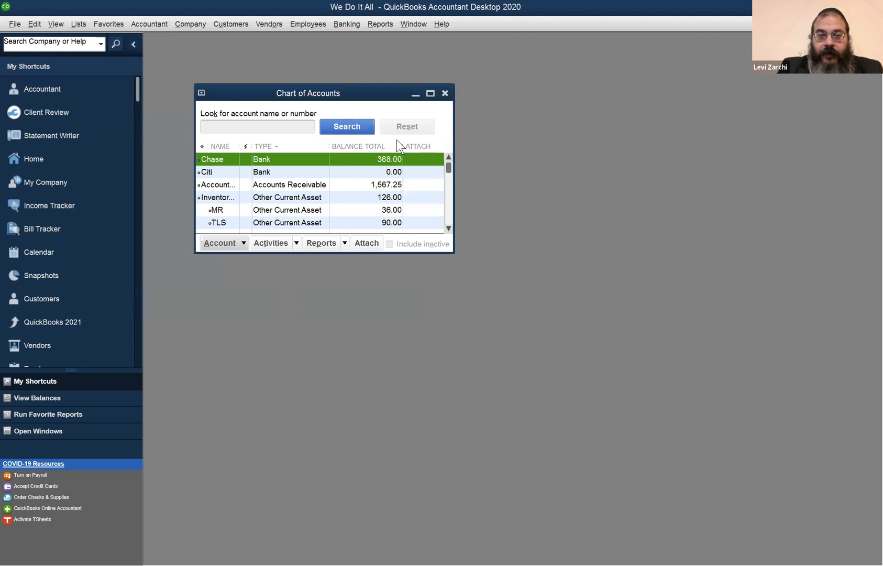
left_click(431, 94)
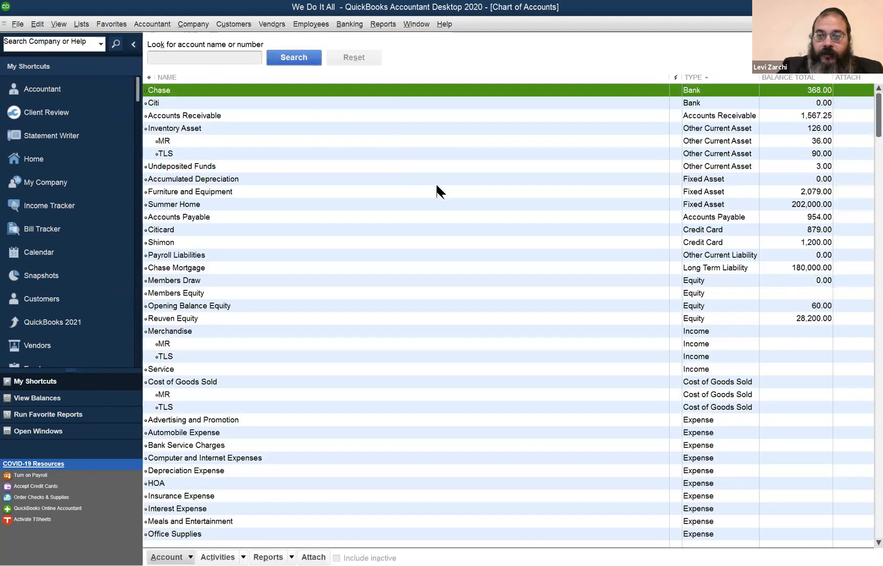
scroll(438, 183, "down", 3)
scroll(439, 177, "up", 3)
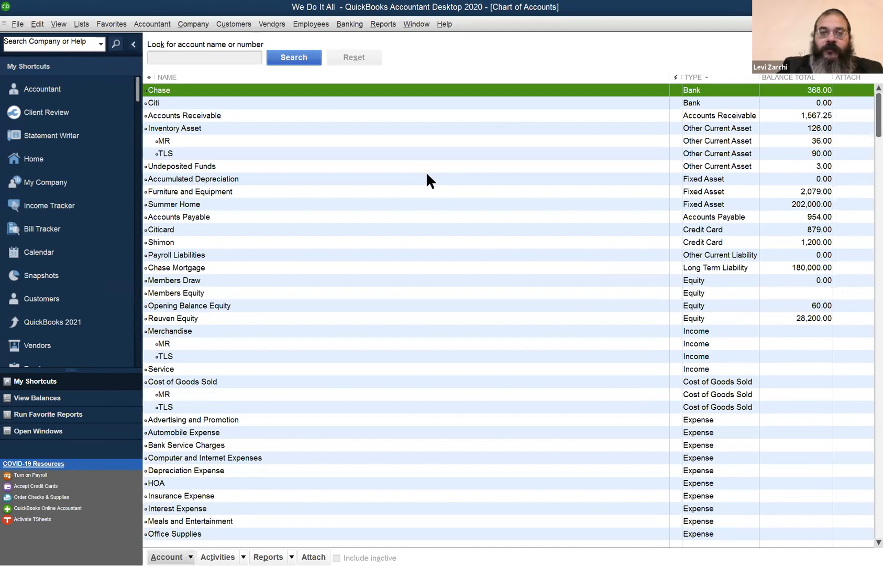
scroll(212, 432, "down", 3)
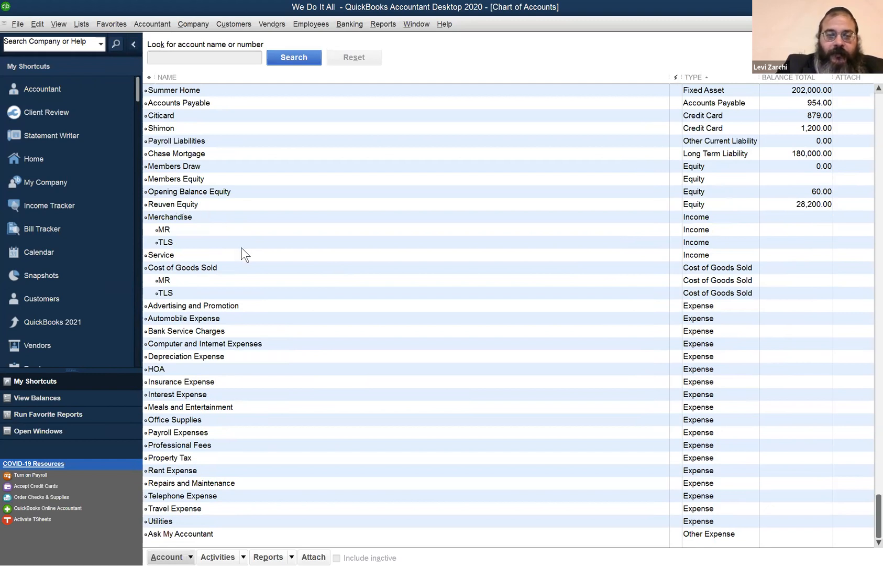
scroll(283, 294, "up", 1)
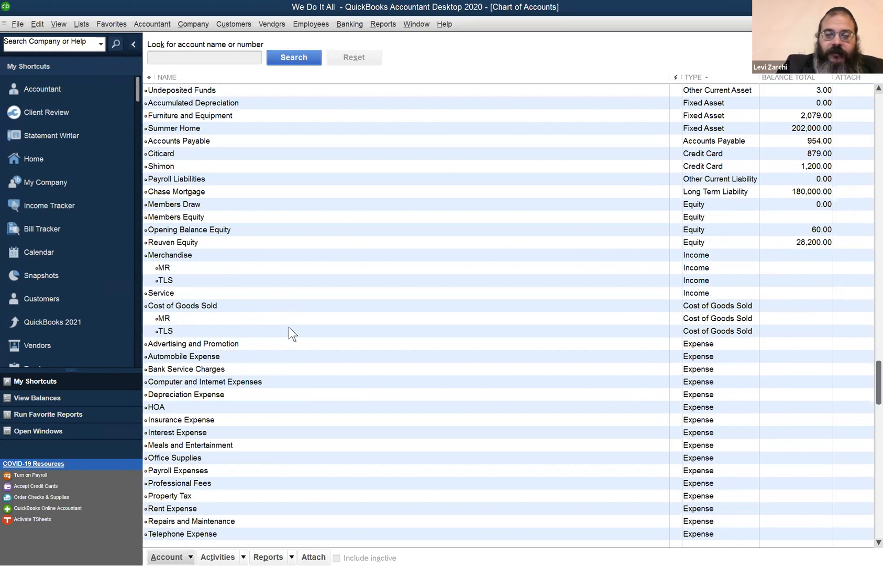
scroll(293, 330, "down", 1)
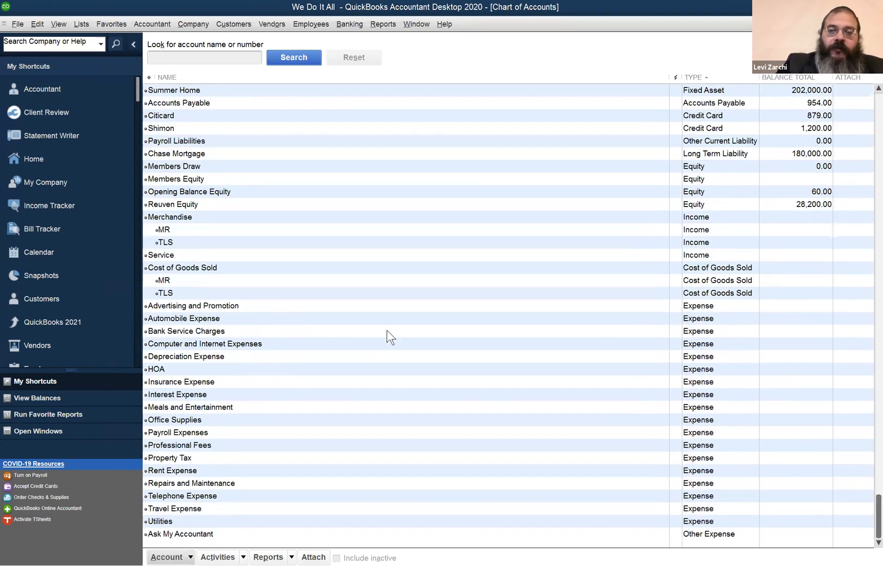
left_click(352, 304)
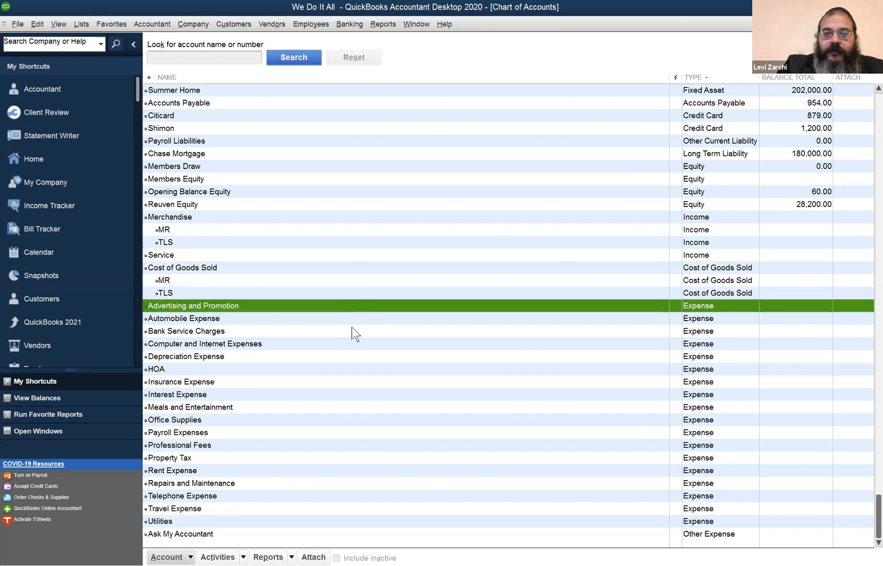
scroll(340, 167, "up", 3)
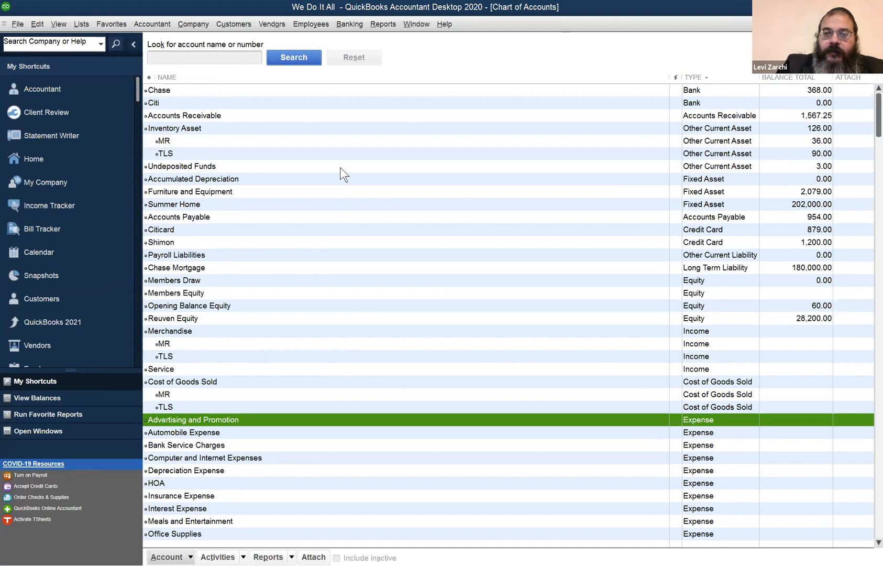
- Open the register of the Chase bank account from the chart of accounts, review its transactions, and close it
left_click(292, 94)
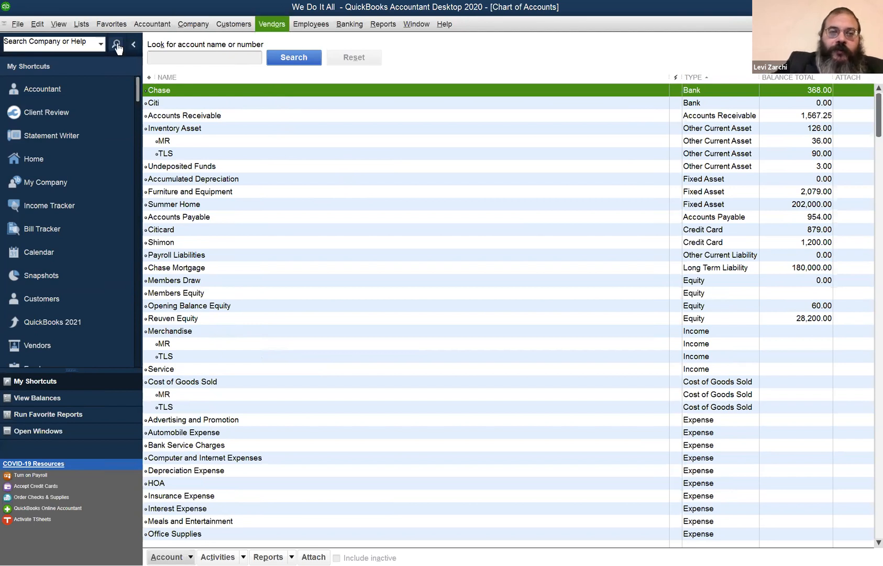
left_click(221, 113)
left_click(223, 91)
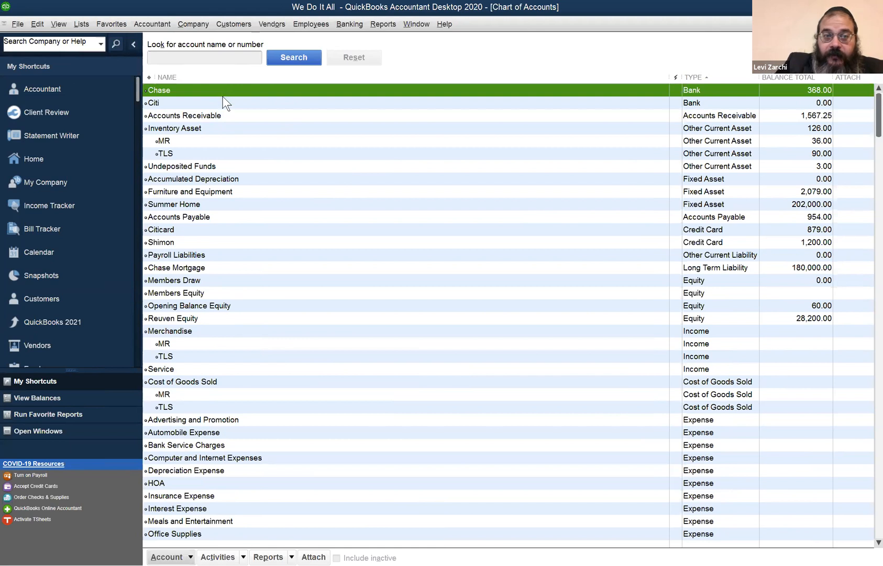
left_click(34, 26)
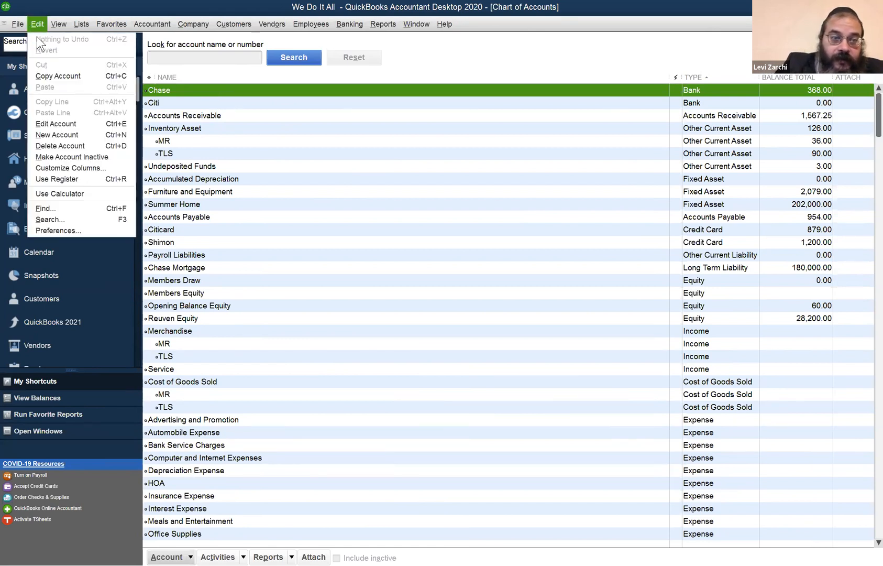
left_click(77, 180)
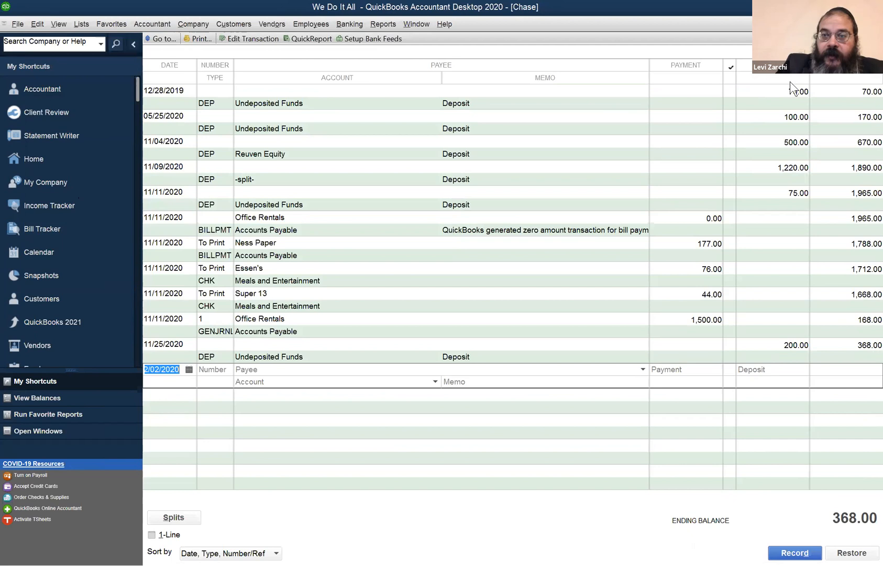
left_click(876, 24)
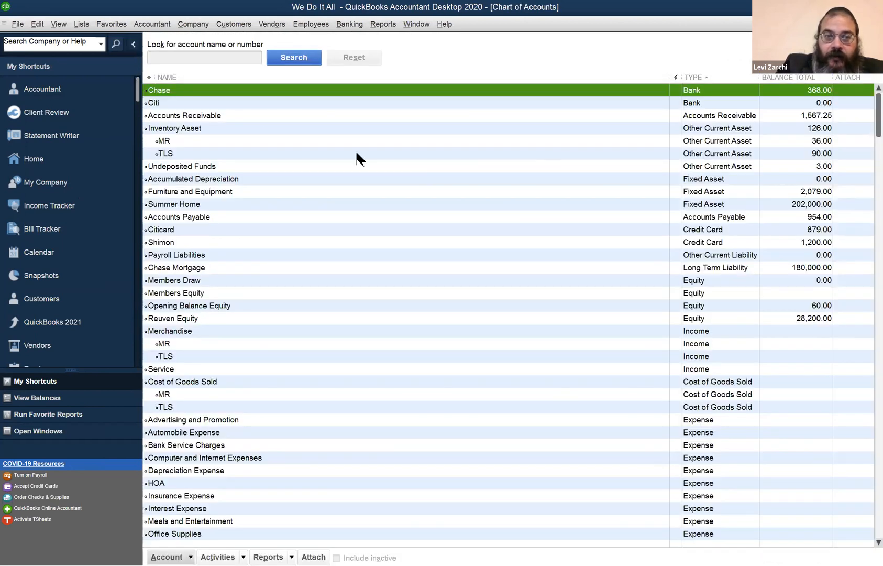
- Open the register of the Accounts Receivable account from the chart of accounts to view its invoices and payments
left_click(240, 116)
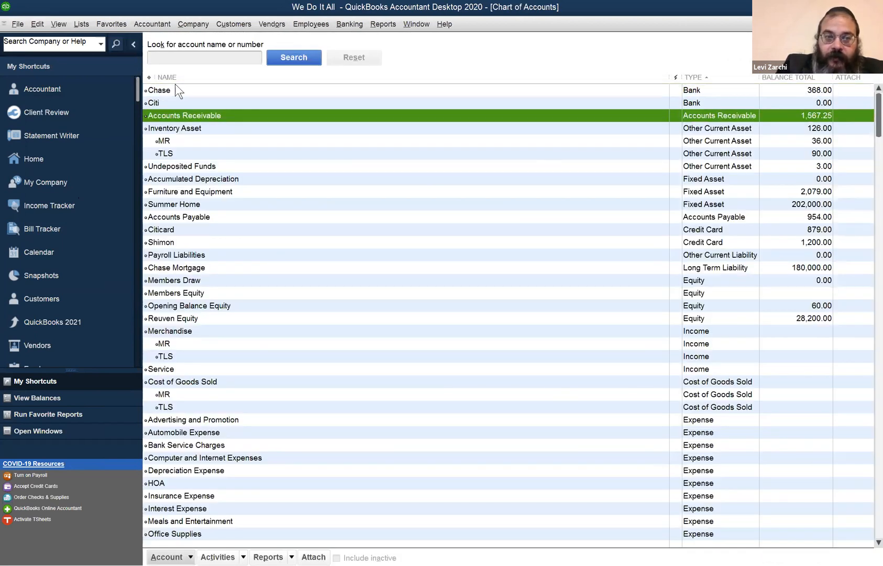
left_click(35, 24)
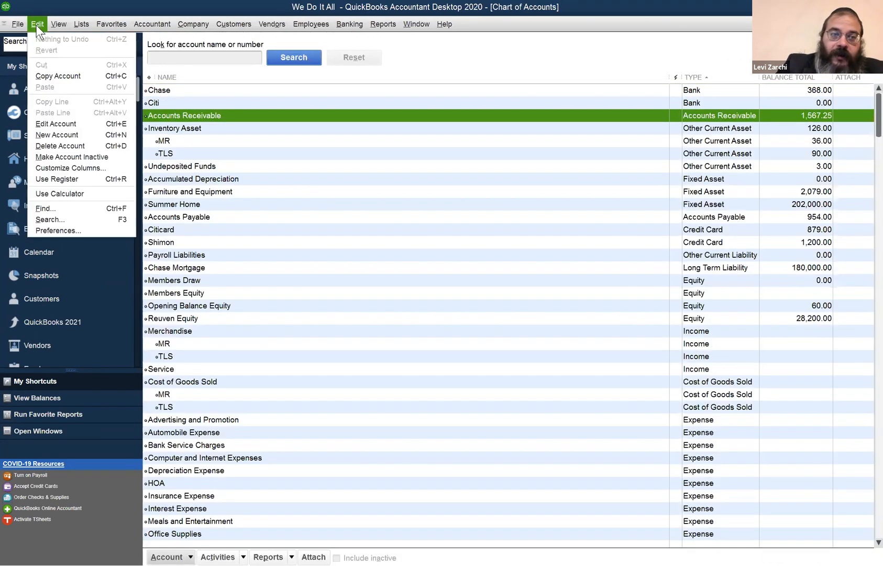
left_click(66, 180)
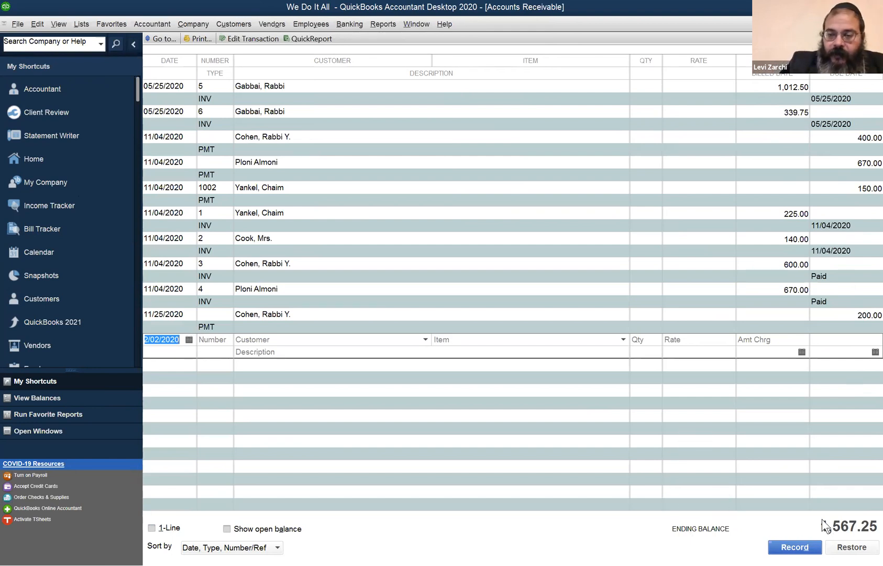
- Run the Balance Sheet Standard report and drill down into the Accounts Receivable amount to list its transactions
left_click(414, 23)
left_click(383, 23)
mouse_move(424, 121)
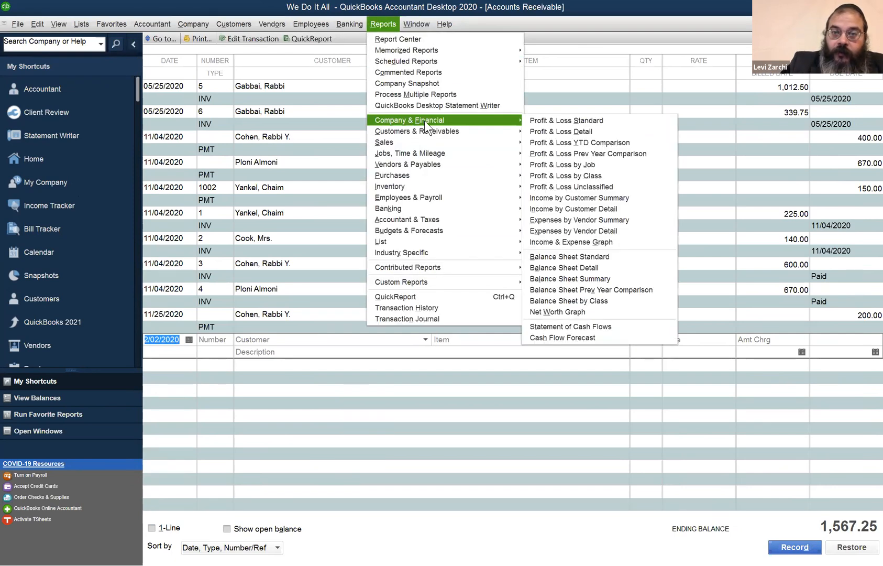
left_click(591, 257)
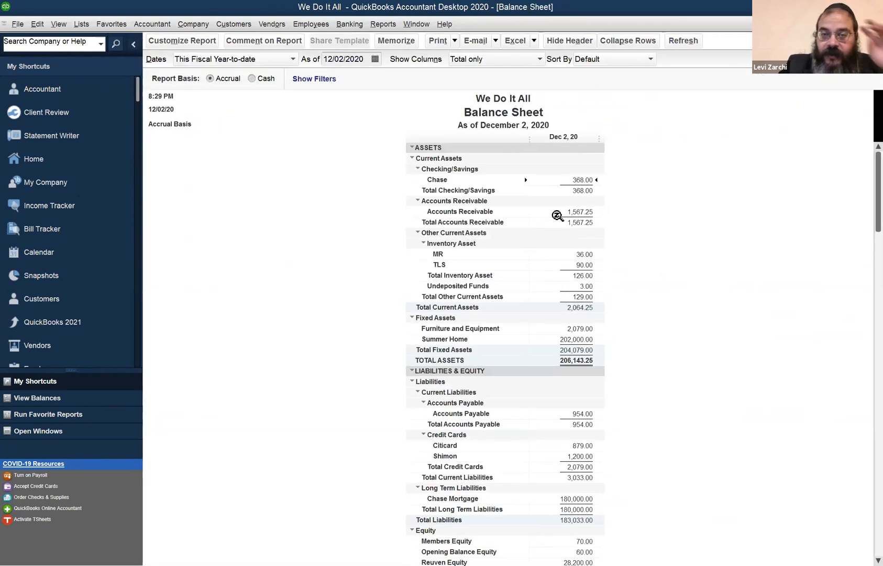
scroll(597, 252, "down", 2)
scroll(601, 260, "up", 2)
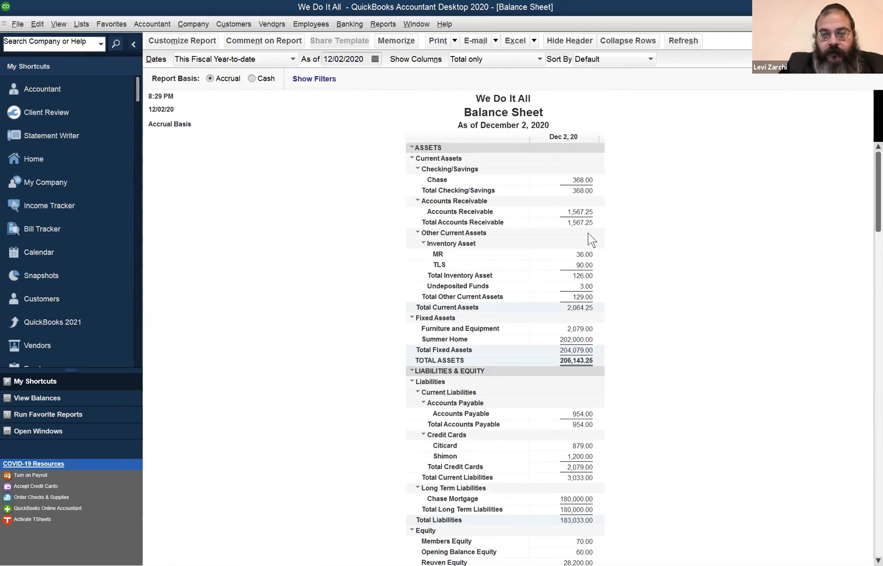
double_click(581, 214)
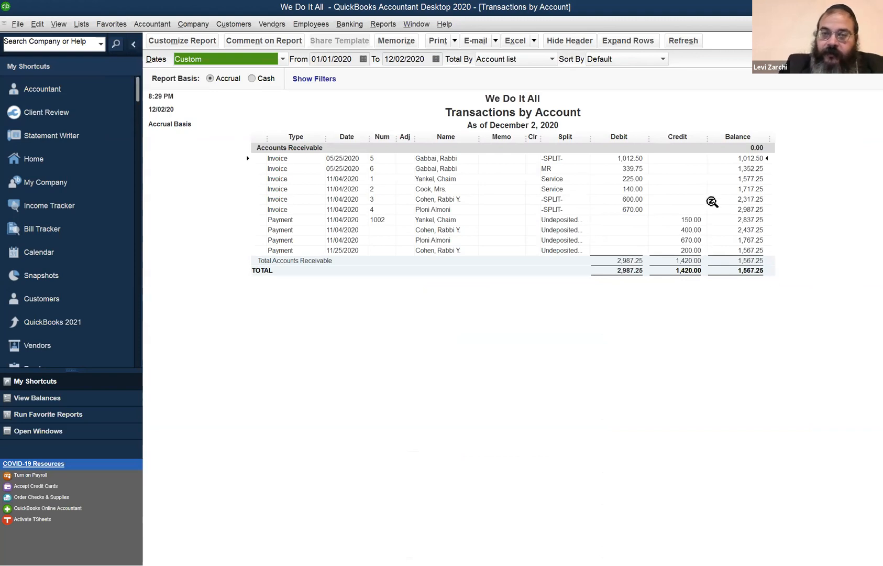
- Compare the Balance Sheet, the Transactions by Account report and the Accounts Receivable register by switching between their open windows
left_click(419, 24)
left_click(452, 111)
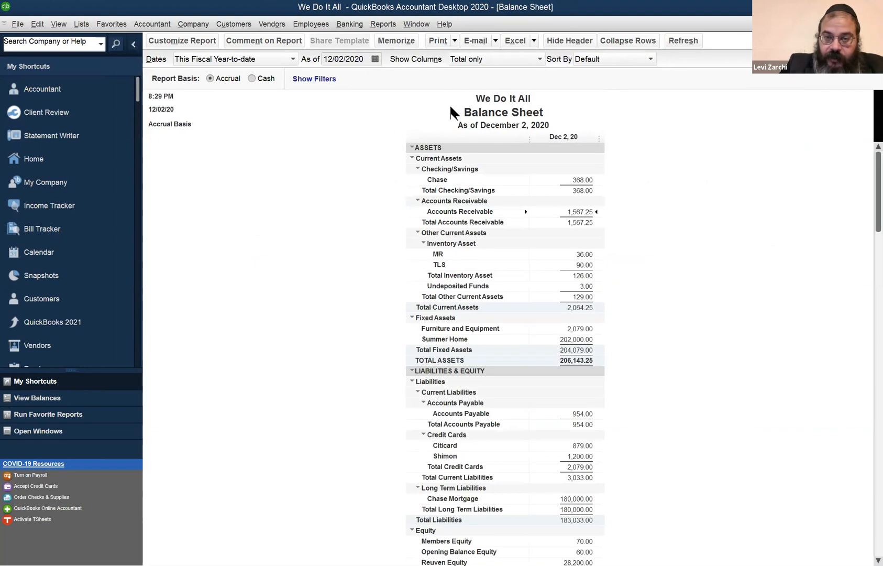
left_click(424, 25)
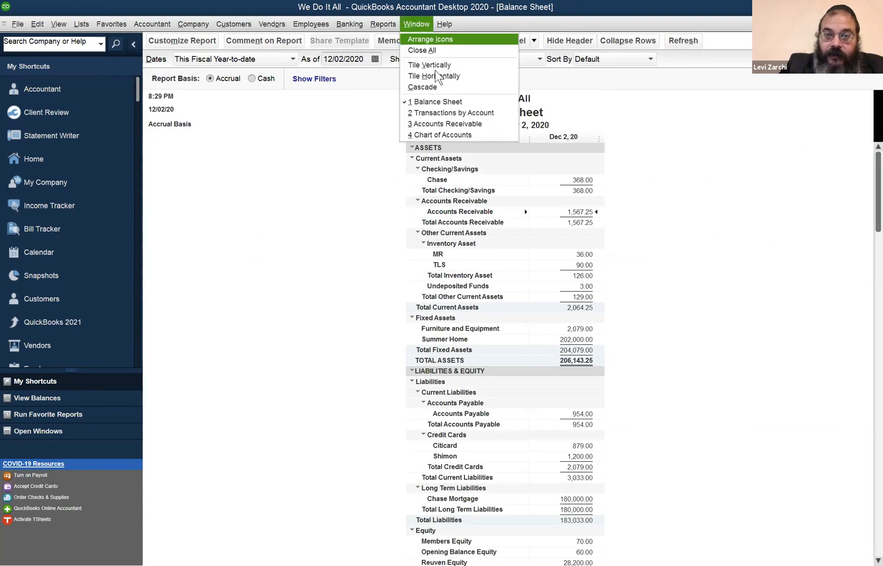
left_click(443, 111)
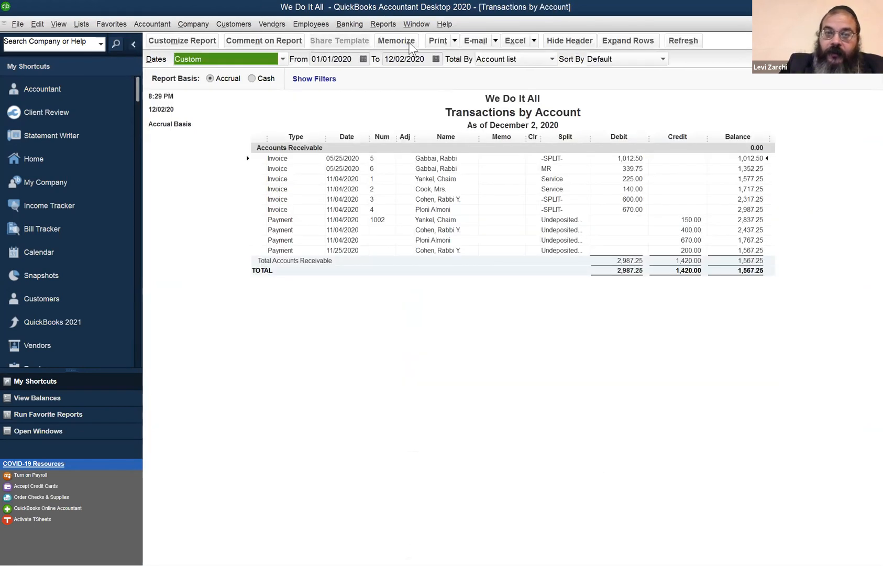
left_click(411, 24)
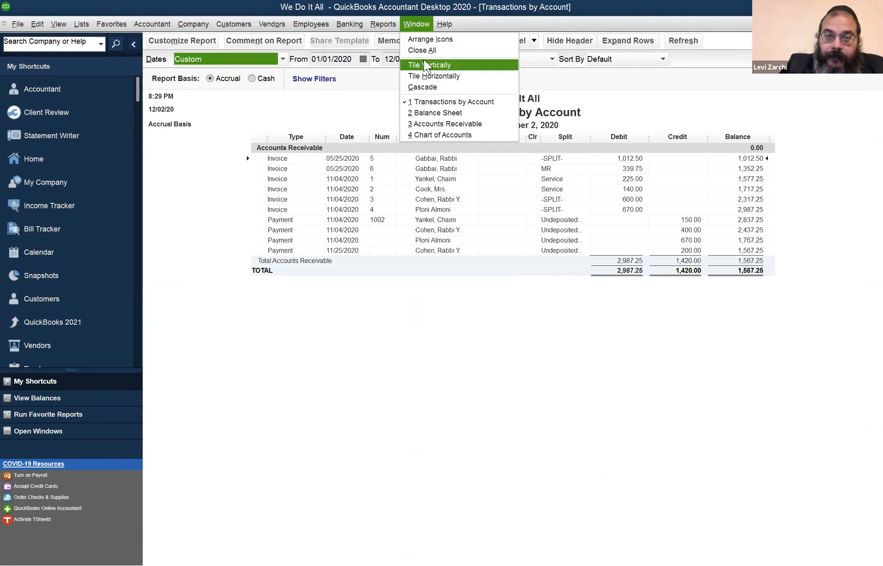
left_click(459, 125)
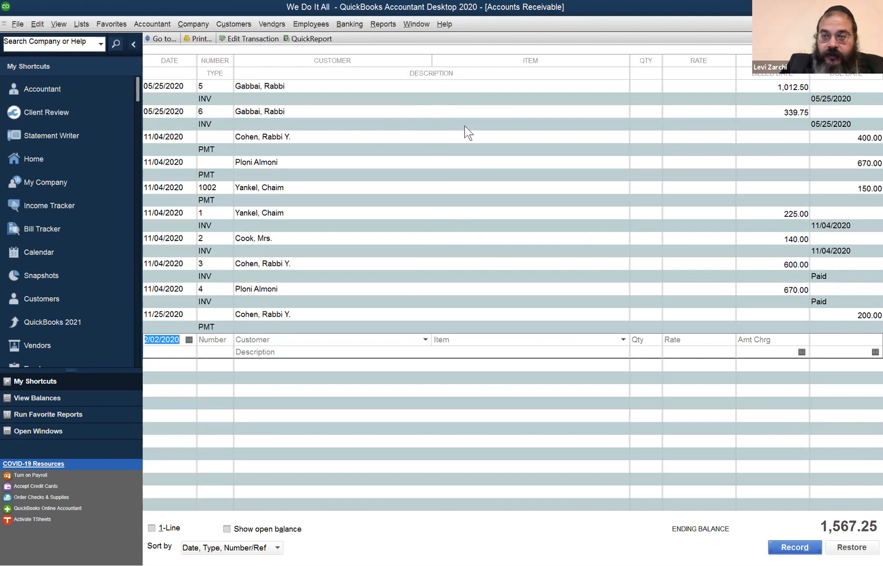
- Show the transaction journal for the 225.00 invoice dated 11/04/2020, examine its account lines, and close the journal
left_click(427, 111)
left_click(442, 87)
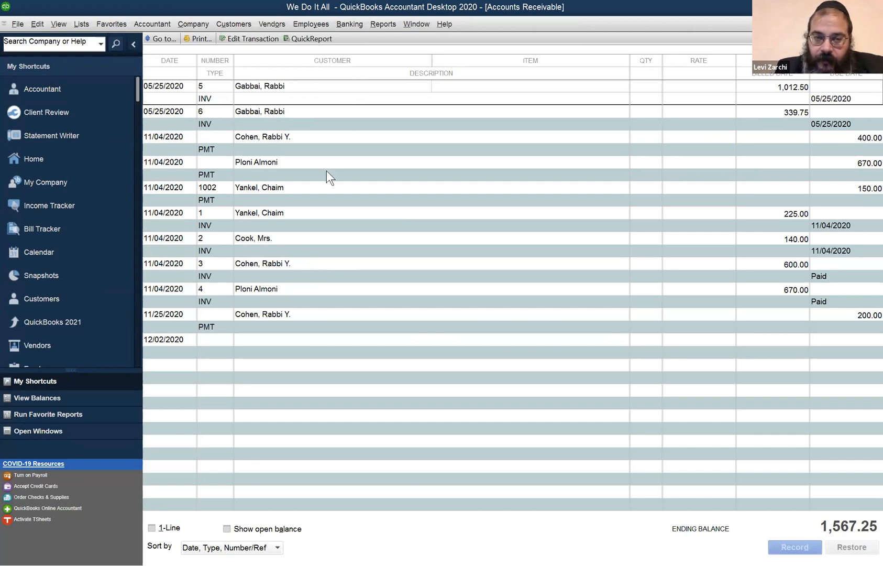
left_click(348, 219)
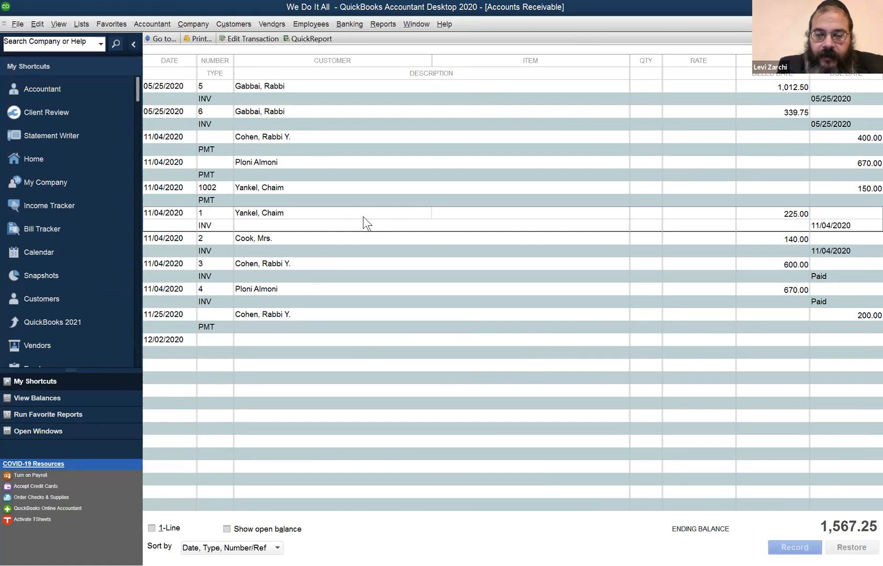
key("ctrl+y")
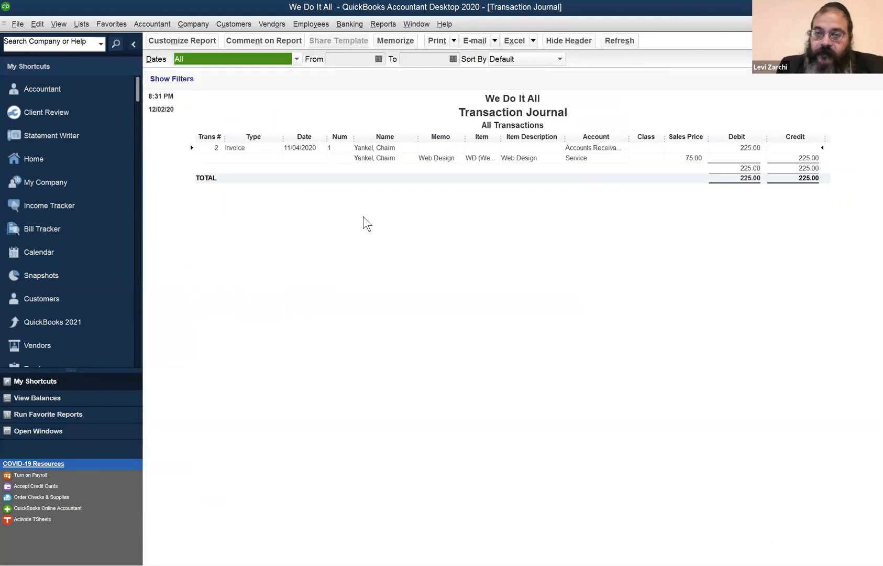
left_click(693, 158)
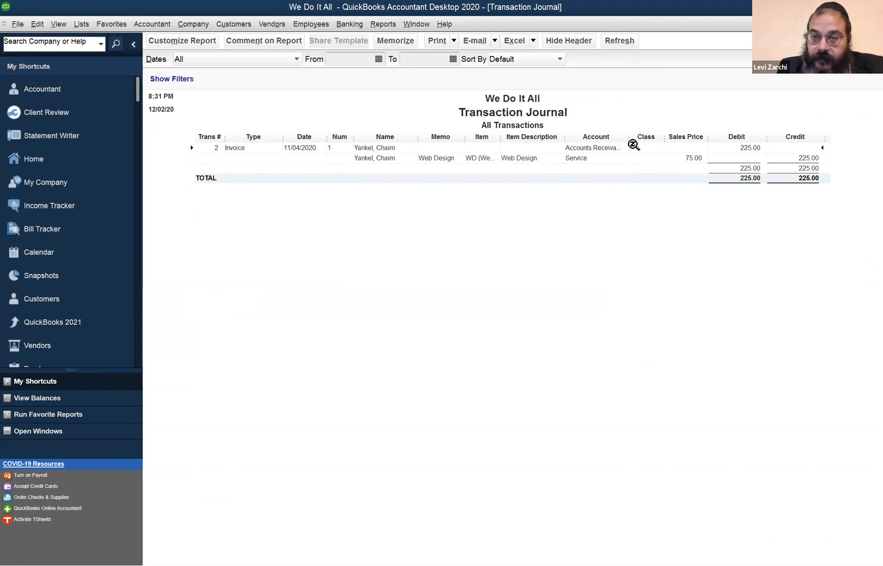
left_click(601, 158)
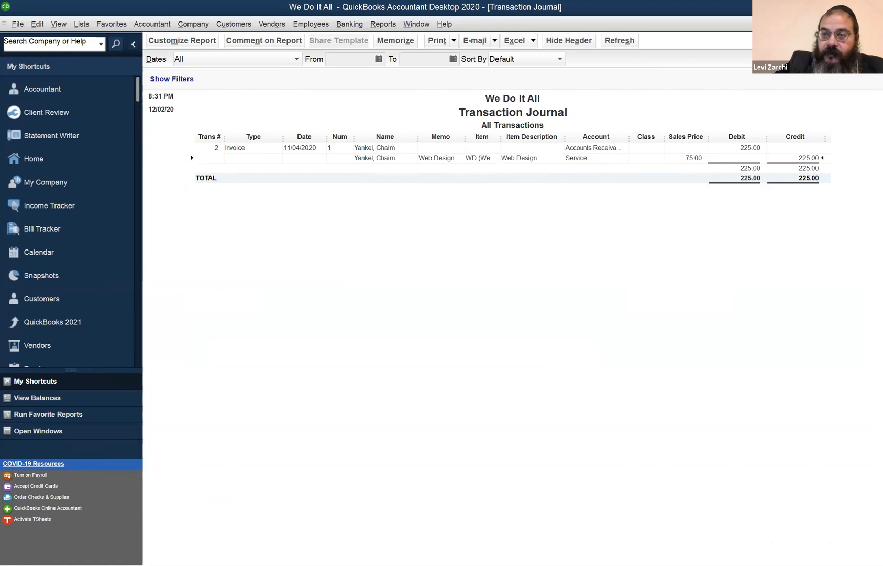
left_click(876, 24)
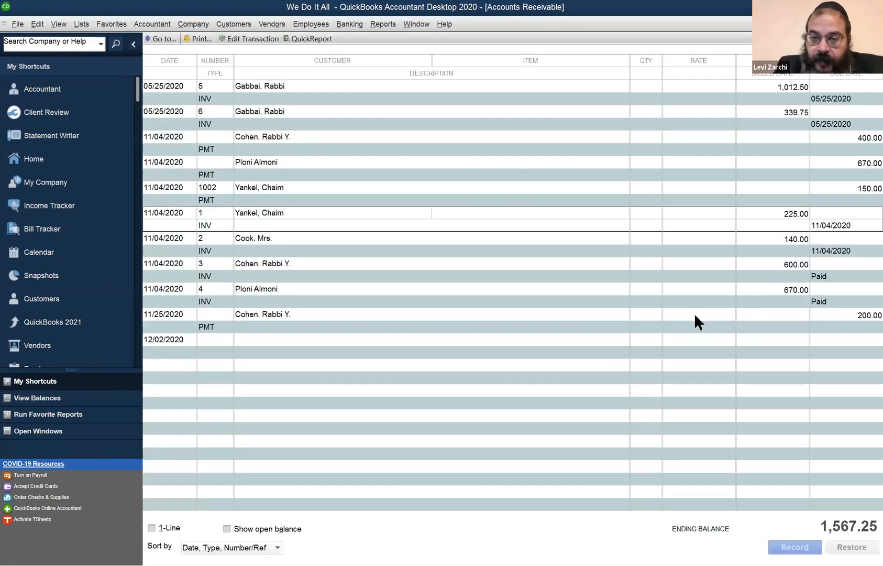
- Show the transaction journal for the 200.00 customer payment dated 11/25/2020, examine its debit and credit accounts, and close the journal
left_click(694, 313)
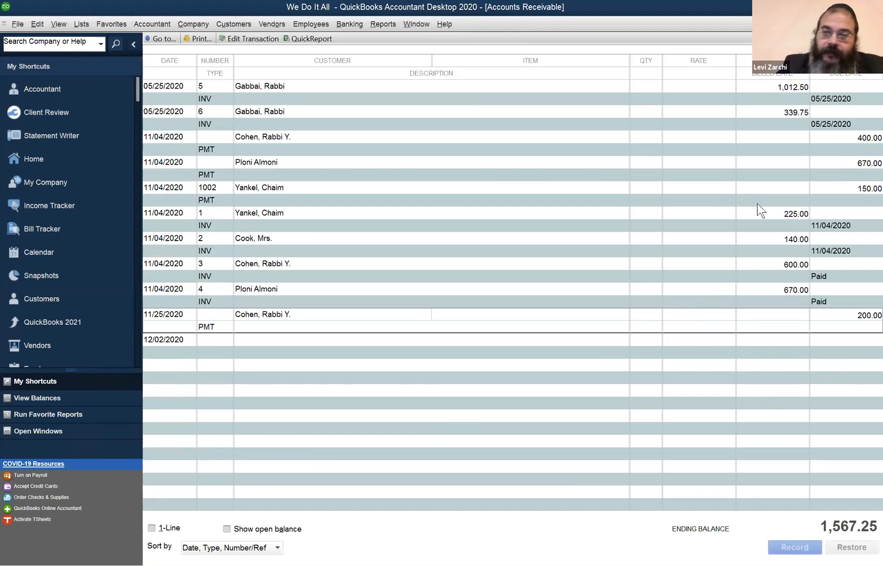
left_click(766, 144)
left_click(778, 311)
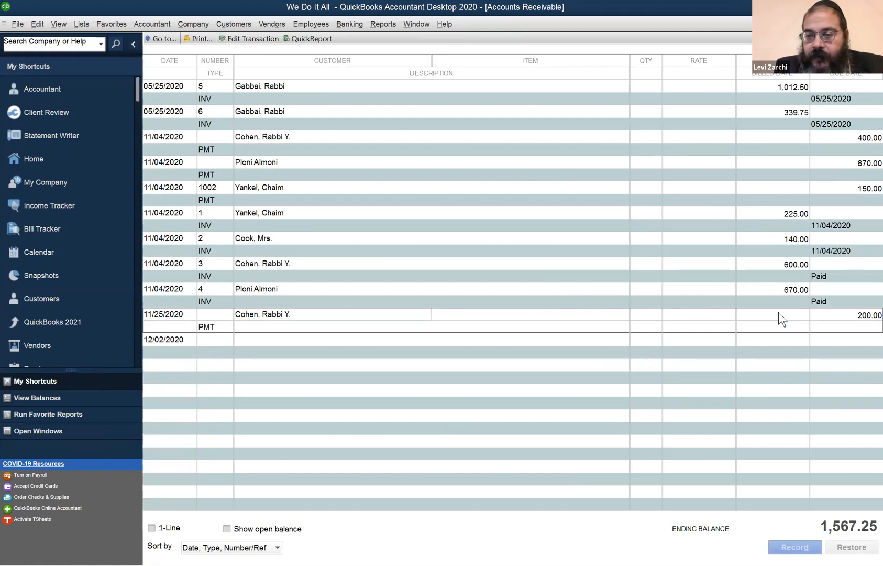
double_click(779, 313)
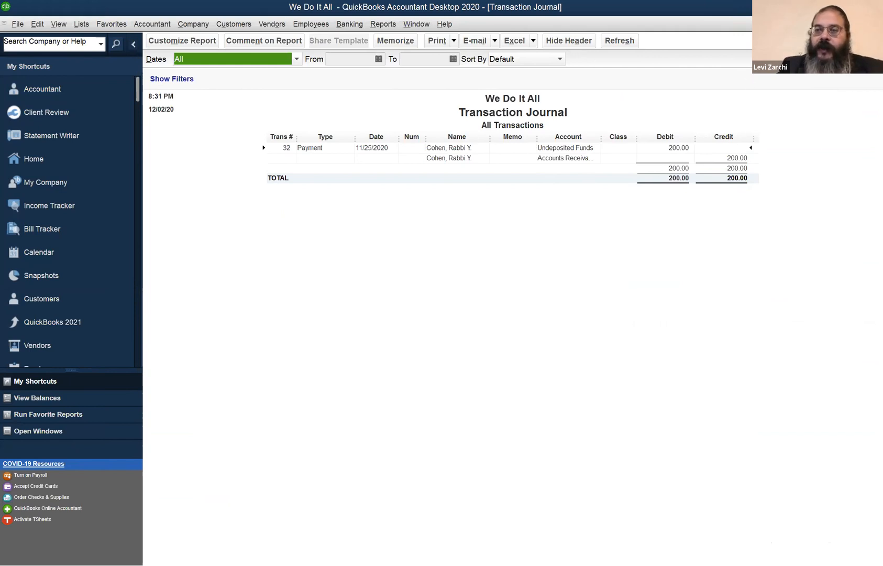
left_click(876, 24)
- Show the transaction journal for invoice 5 dated 05/25/2020, widening the Item column to examine each line's item, account, debit and credit
left_click(771, 84)
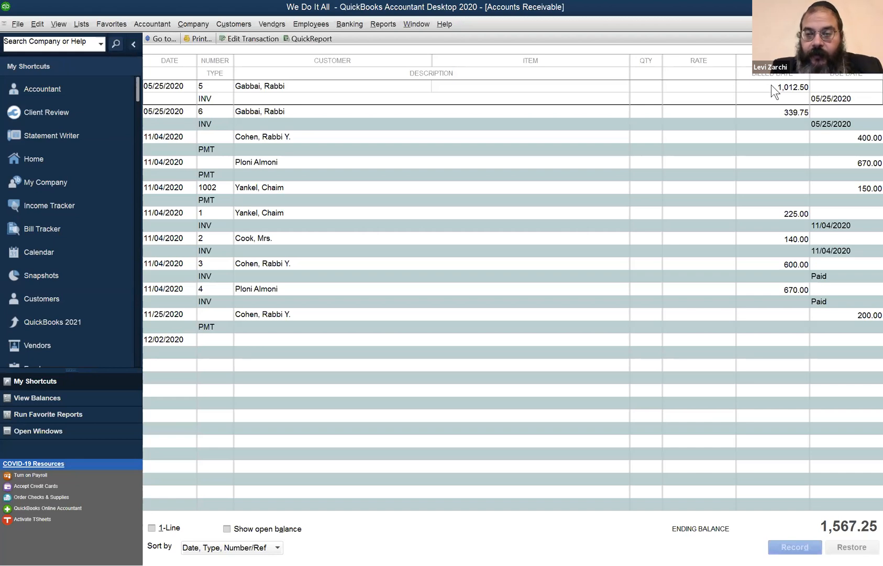
double_click(772, 85)
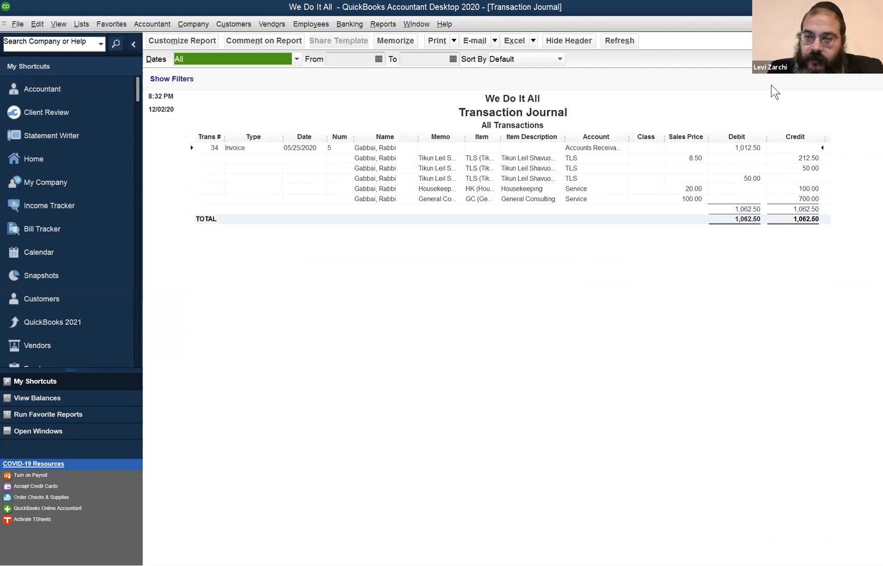
left_click(746, 146)
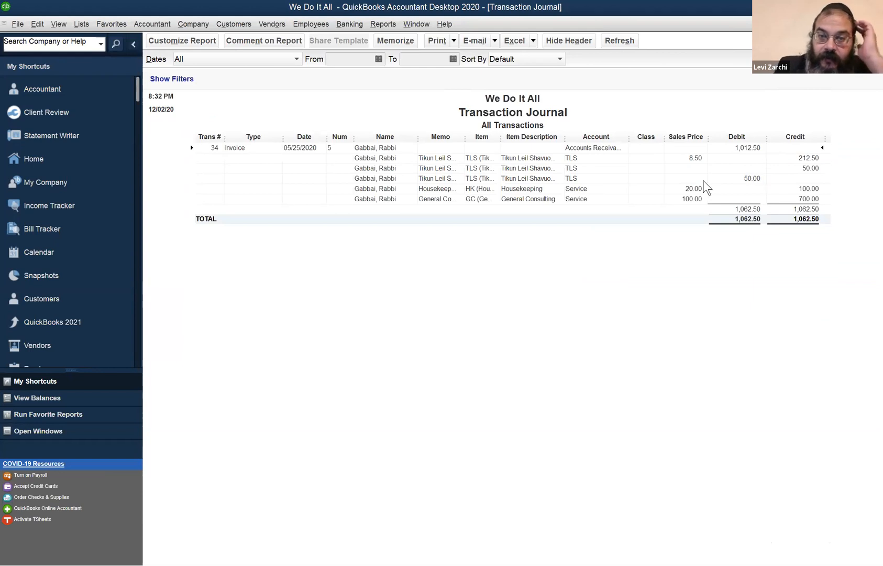
left_click(574, 178)
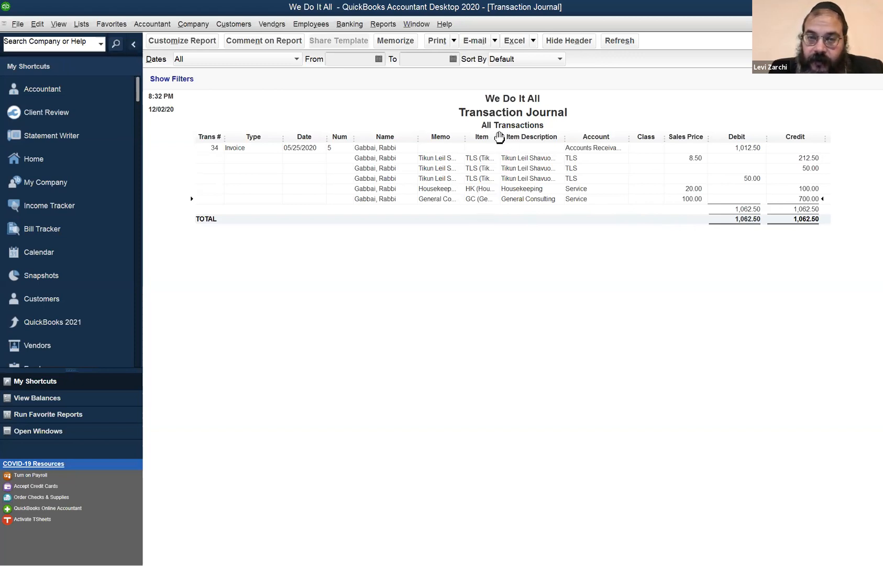
left_click_drag(503, 138, 546, 138)
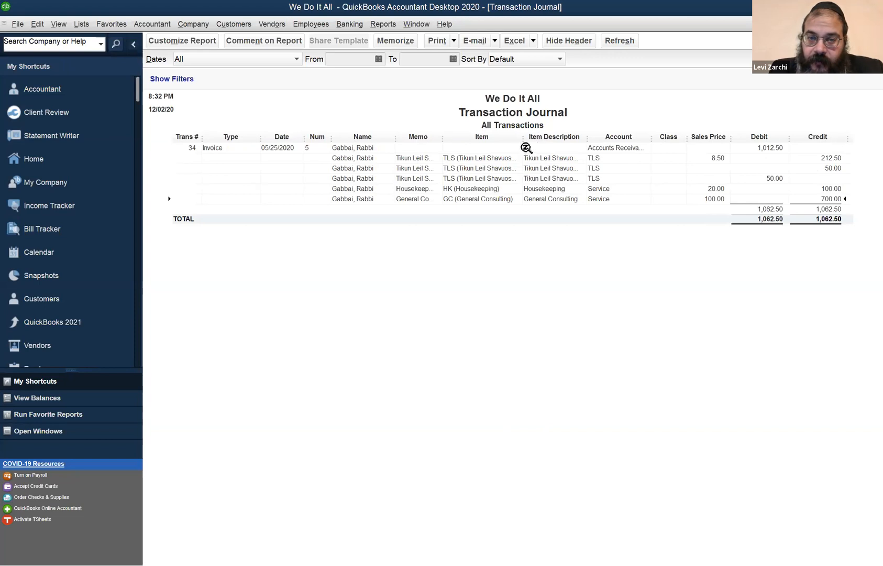
left_click(832, 193)
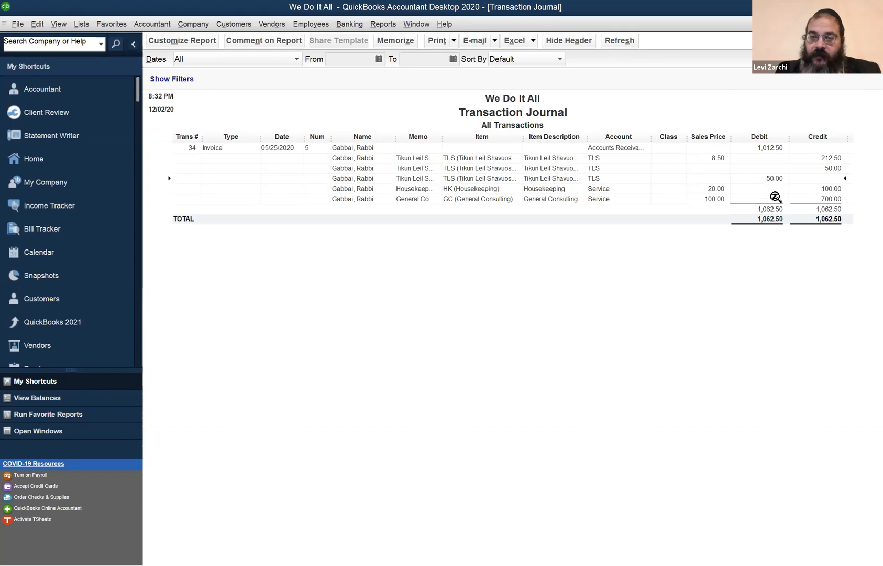
left_click(818, 158)
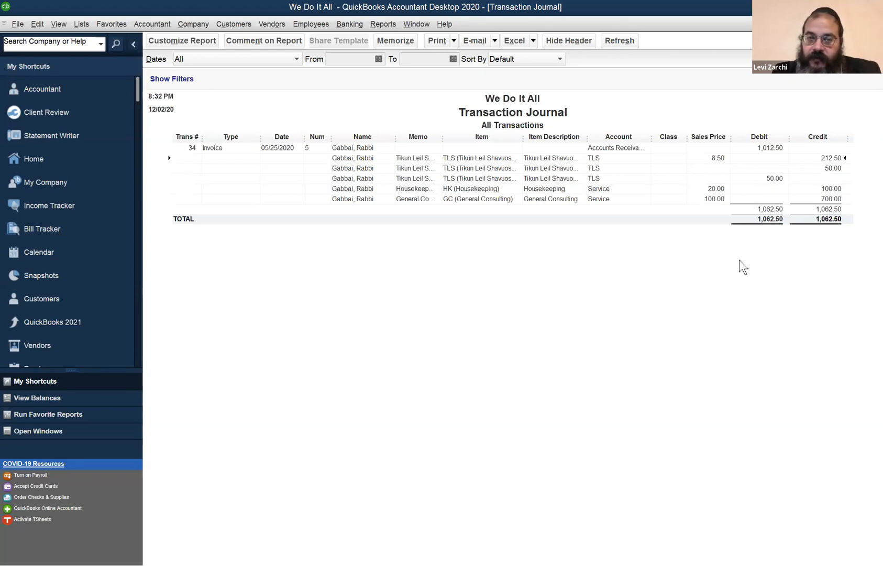
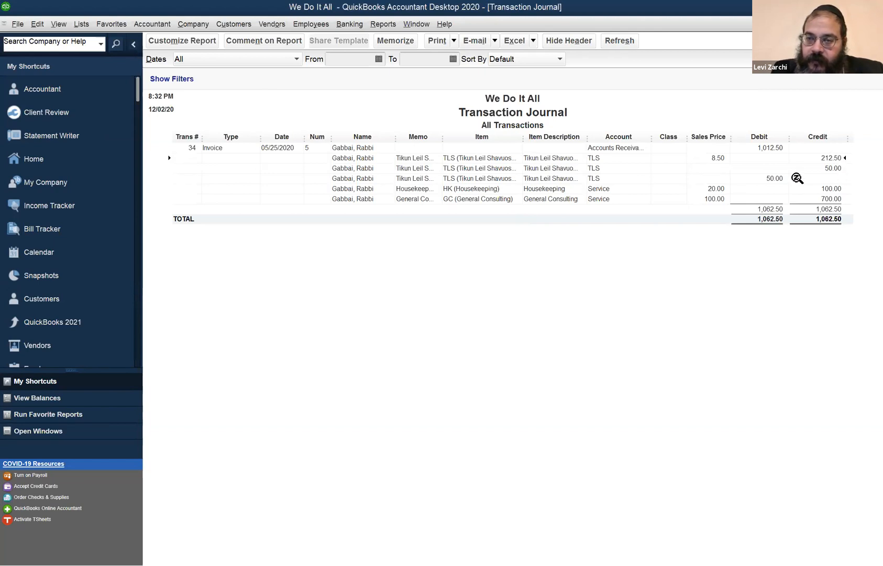
- Close the invoice's transaction journal without memorizing it, along with the Accounts Receivable register and the Transactions by Account report
left_click(779, 179)
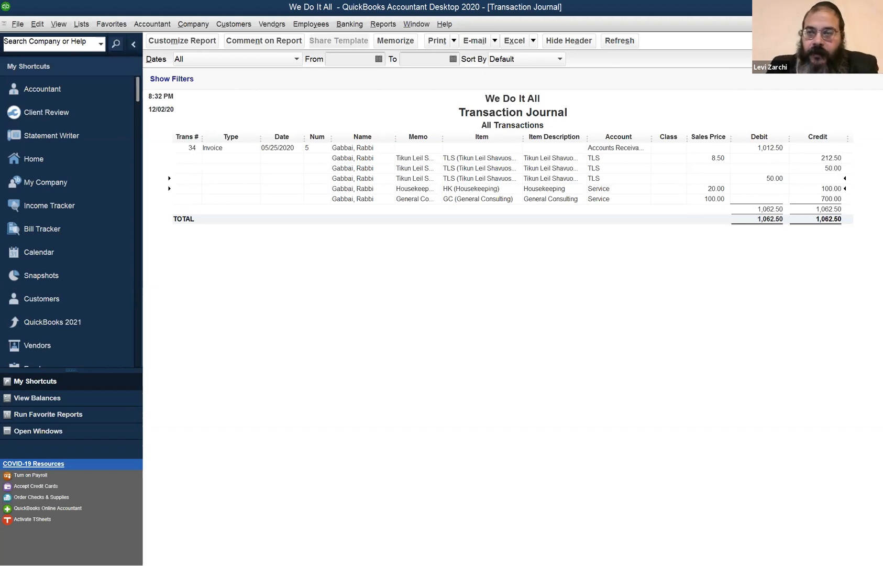
key("Escape")
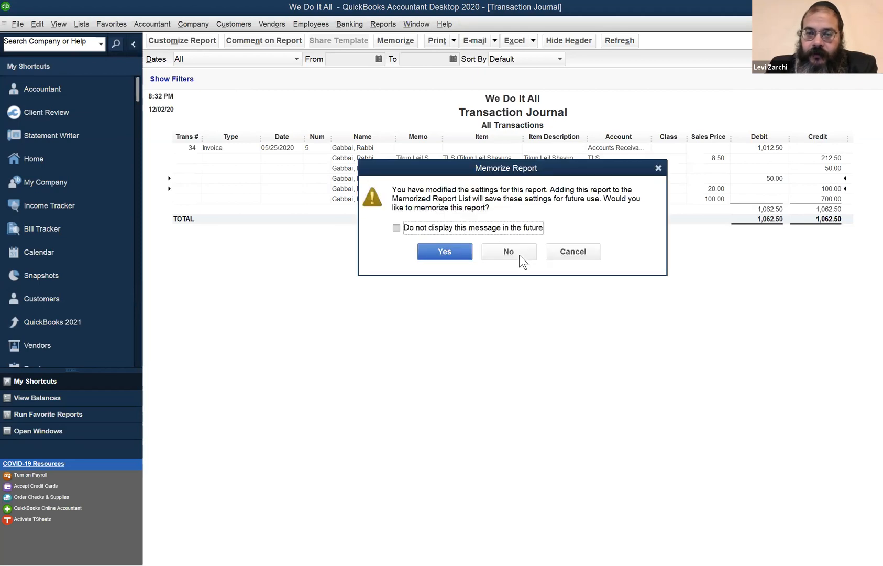
left_click(508, 251)
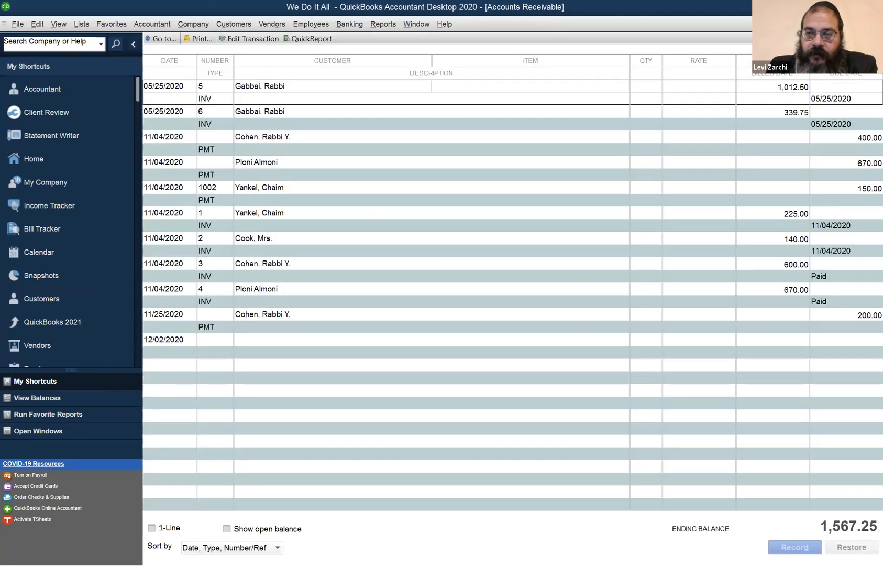
key("Escape")
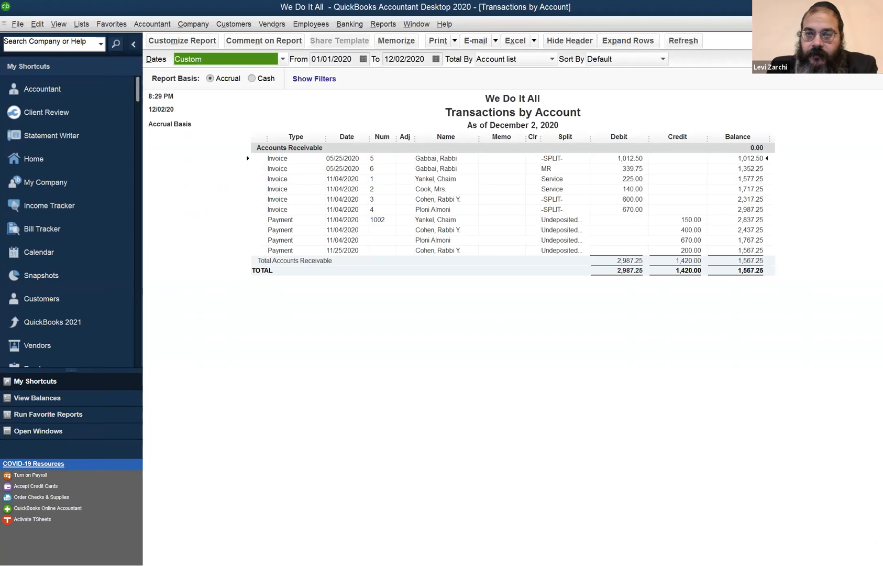
key("Escape")
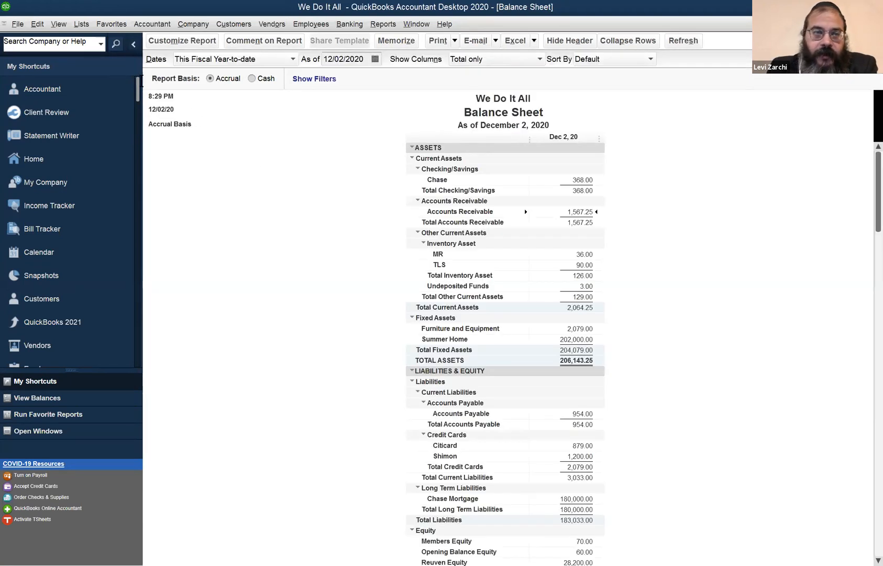
- Set the Balance Sheet's date range to This Fiscal Year-to-Last Month
left_click(37, 23)
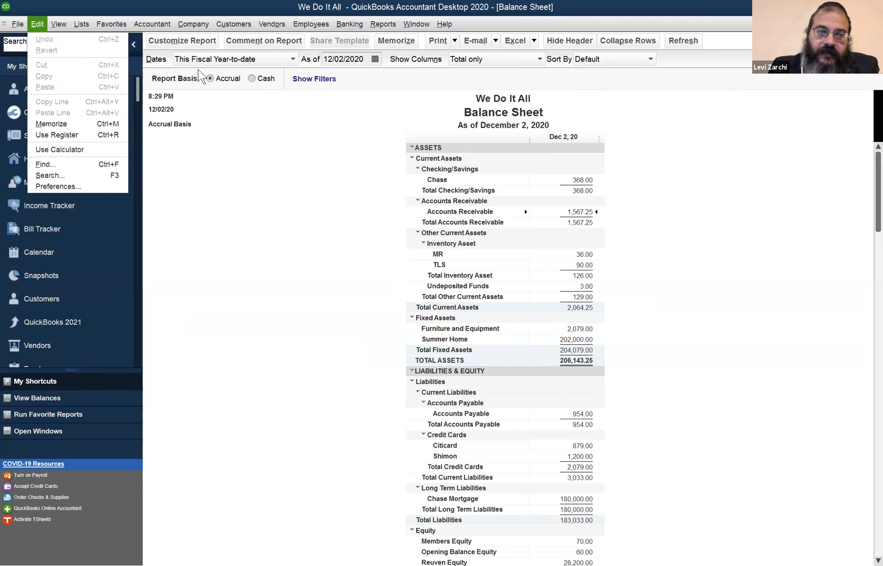
left_click(349, 60)
left_click(279, 60)
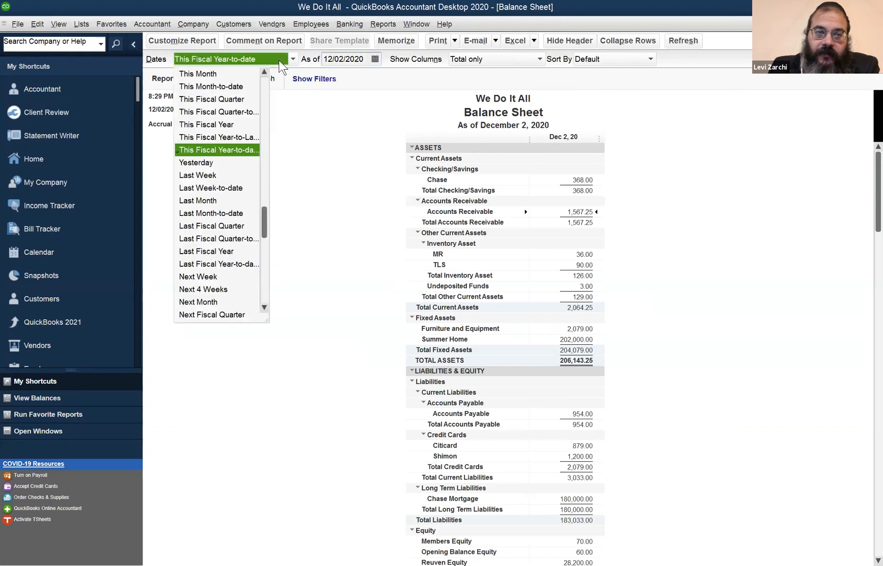
left_click(230, 136)
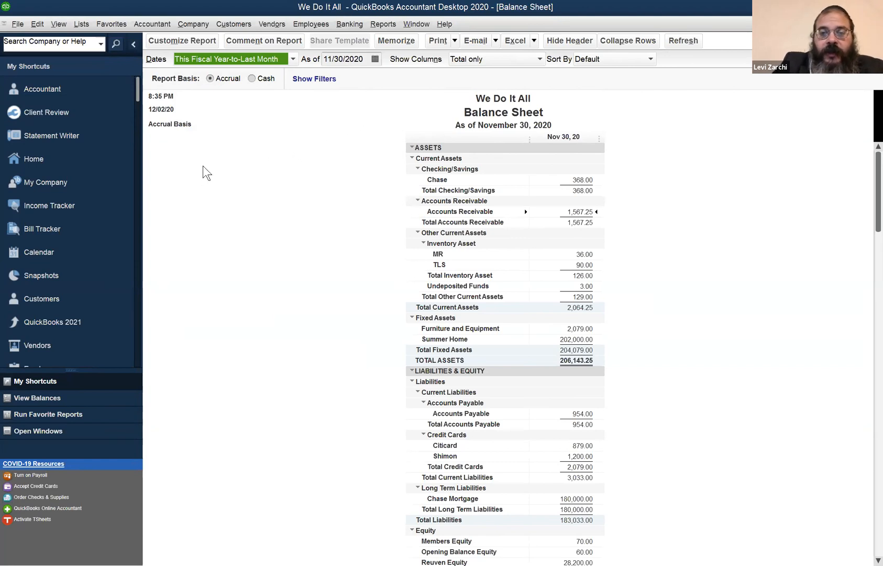
- Run the Profit & Loss report and set its date range to This Fiscal Year-to-Last Month
left_click(424, 24)
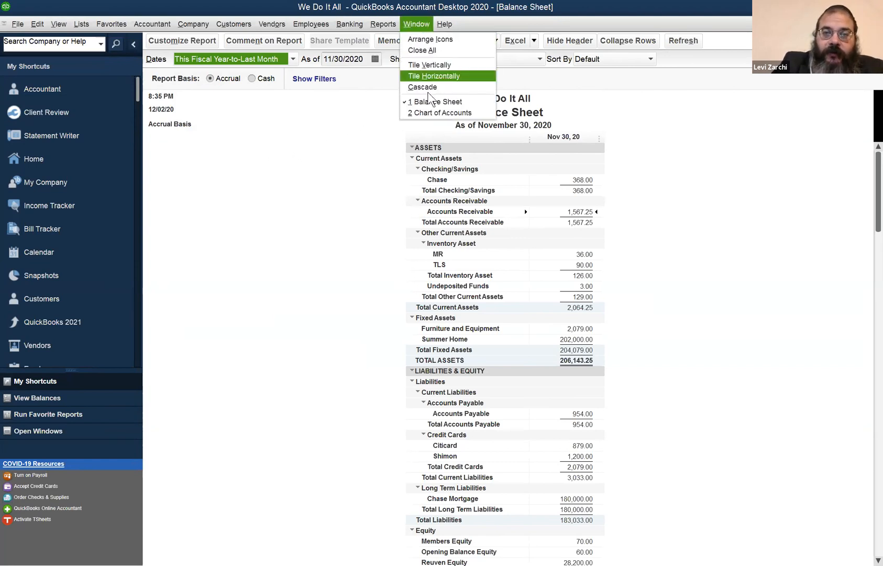
left_click(383, 24)
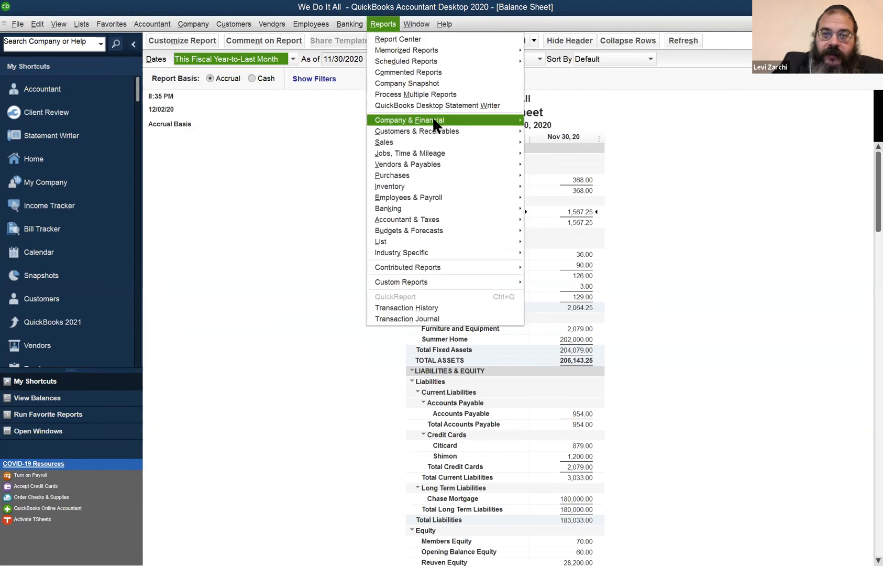
mouse_move(512, 124)
left_click(560, 121)
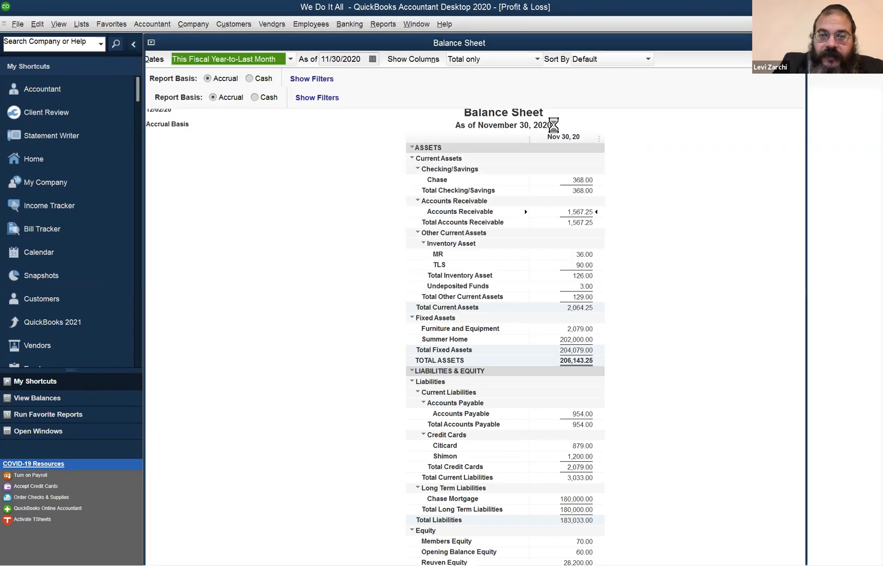
left_click(251, 63)
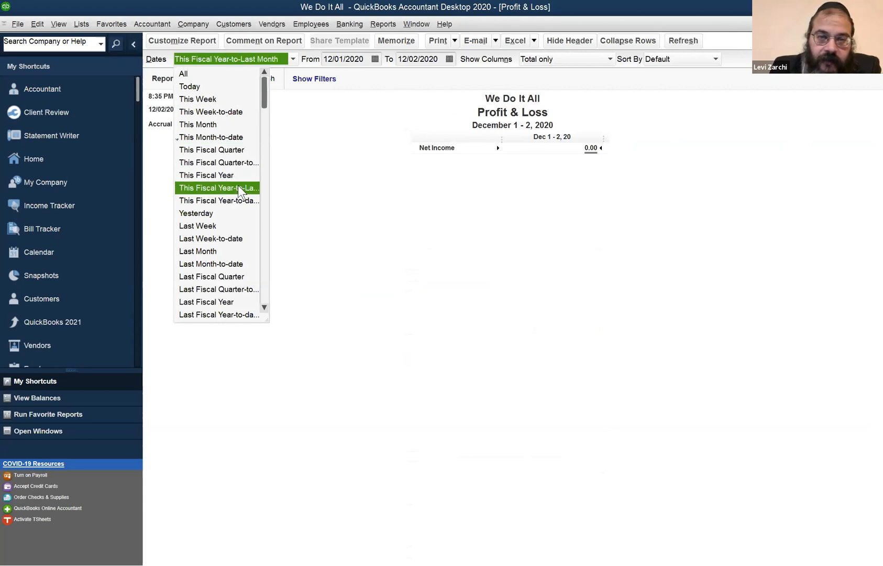
left_click(292, 190)
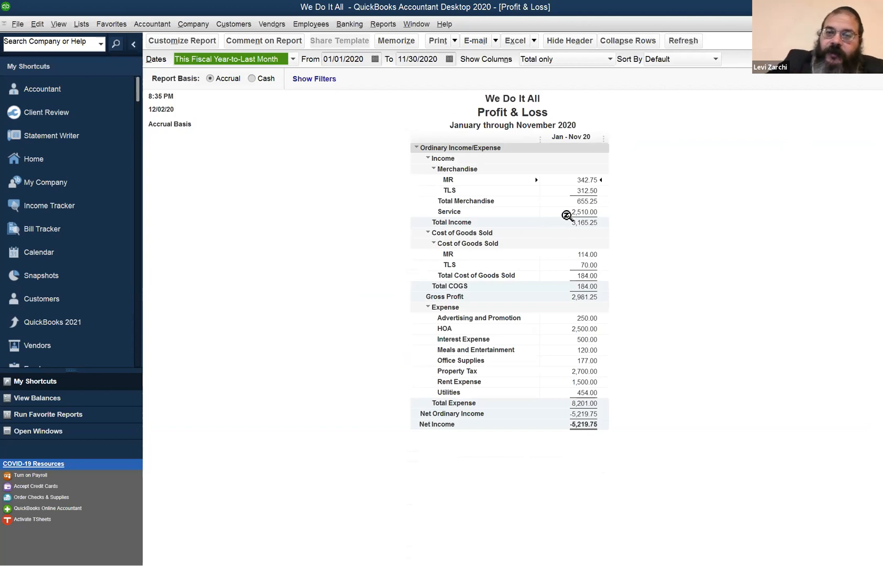
- Switch the Profit & Loss report to cash basis, examine its total expense, and return the report to accrual basis
left_click(253, 79)
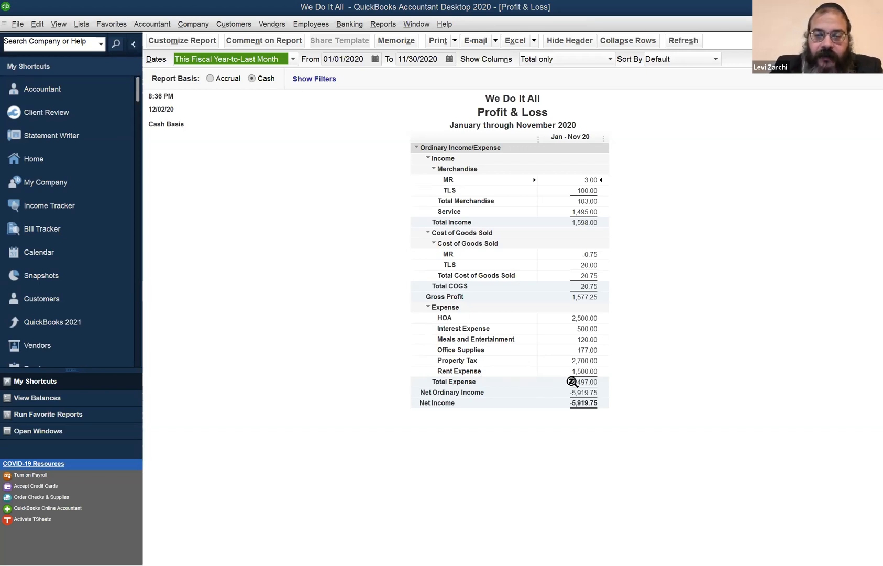
left_click(572, 381)
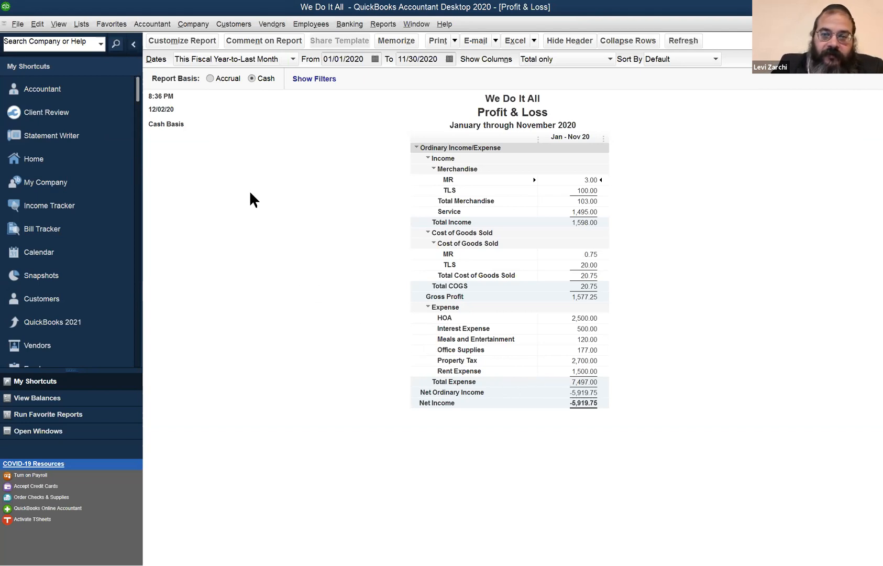
left_click(210, 79)
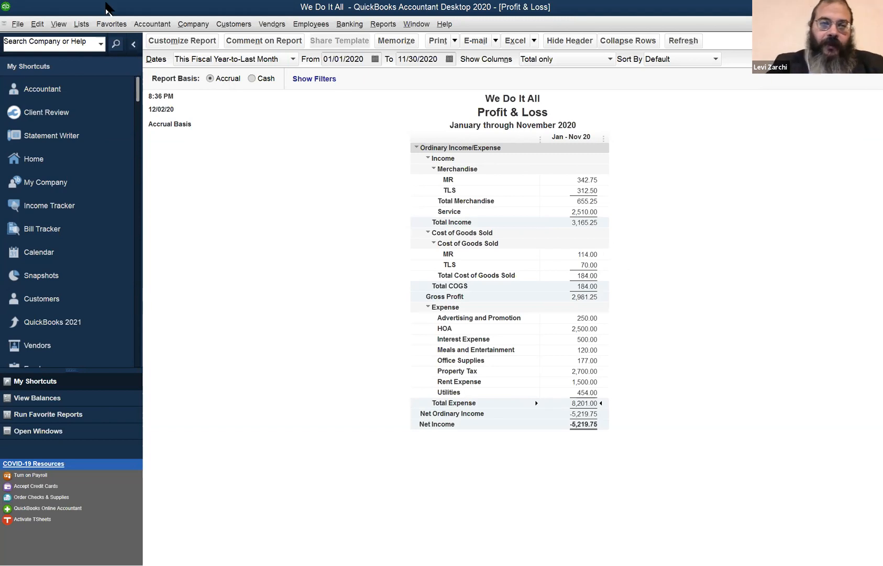
- Show the Use Register account selection from the Profit & Loss report and dismiss it without opening a register
left_click(59, 25)
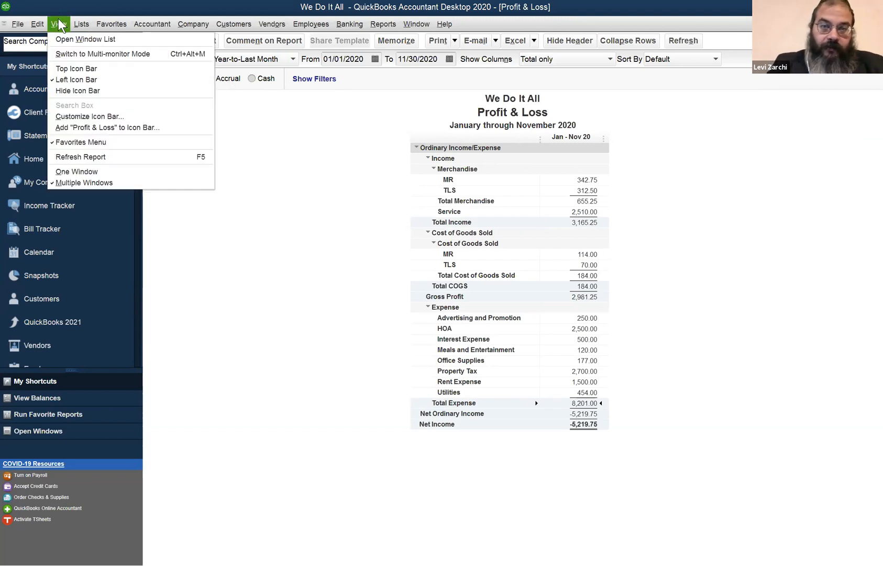
mouse_move(38, 24)
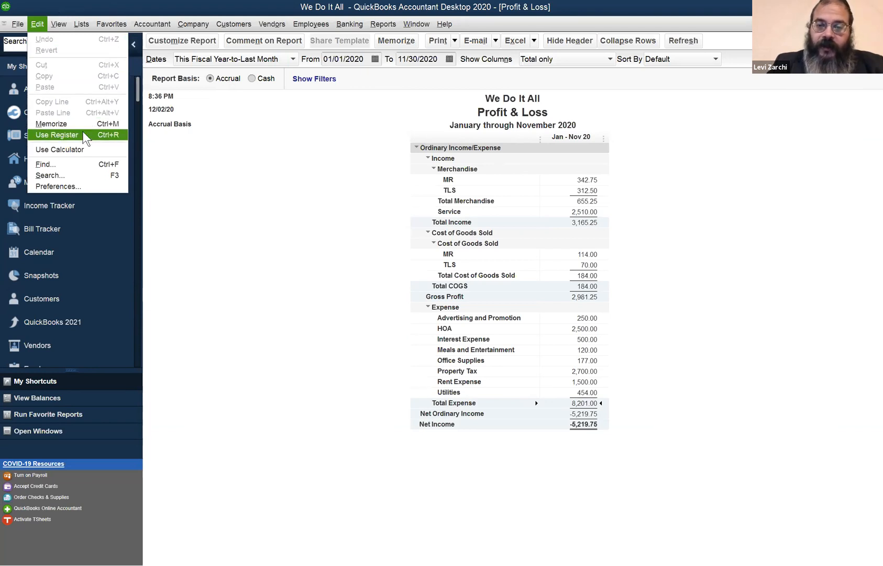
left_click(58, 135)
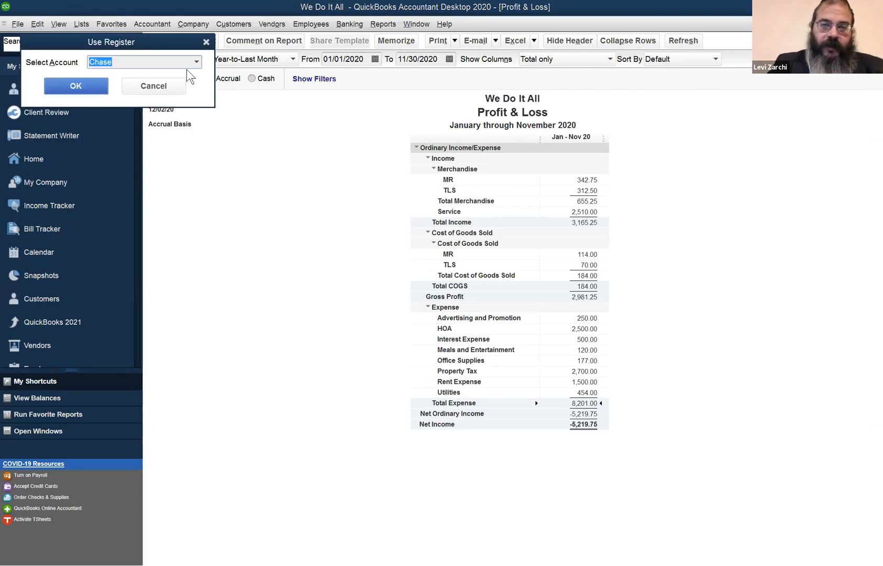
left_click(207, 43)
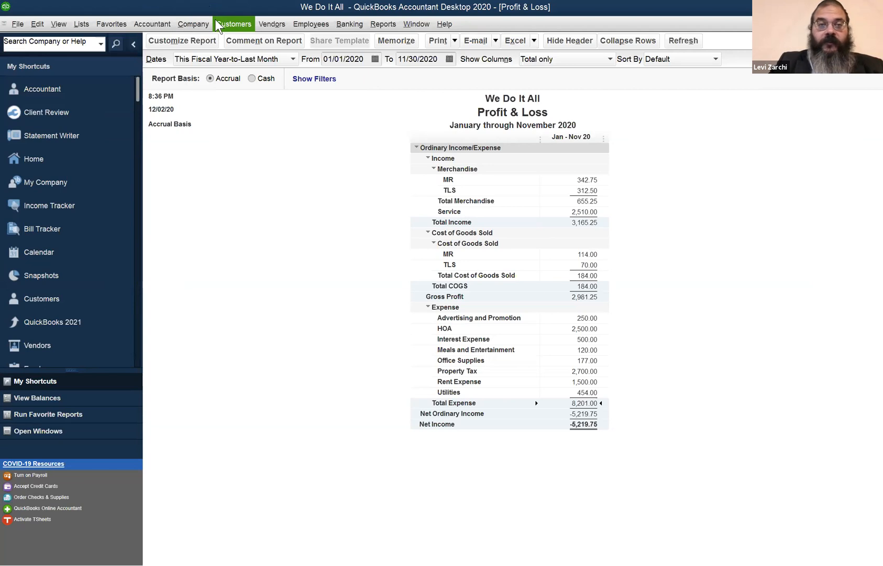
- Open the Customer Center and show the Accounts Receivable register for the customer with the 1,352.25 balance
left_click(231, 30)
left_click(233, 41)
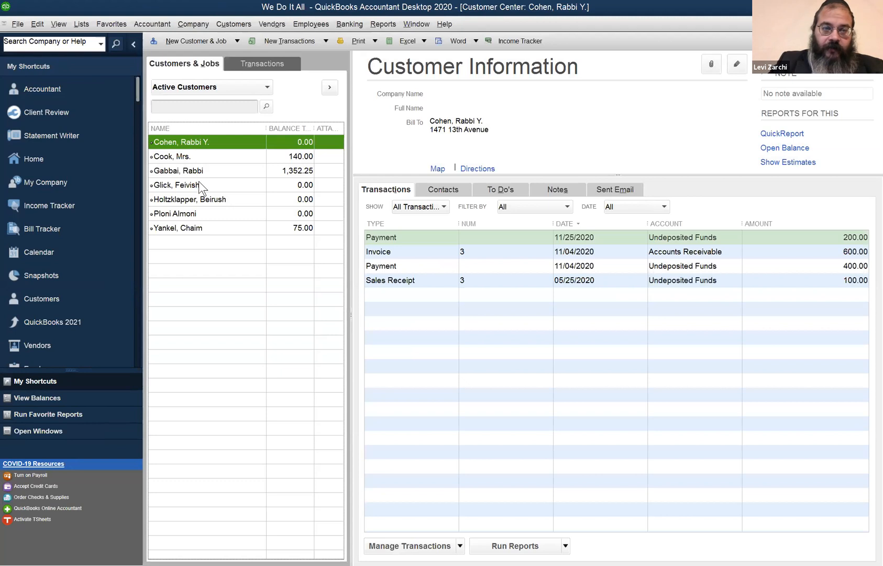
left_click(199, 184)
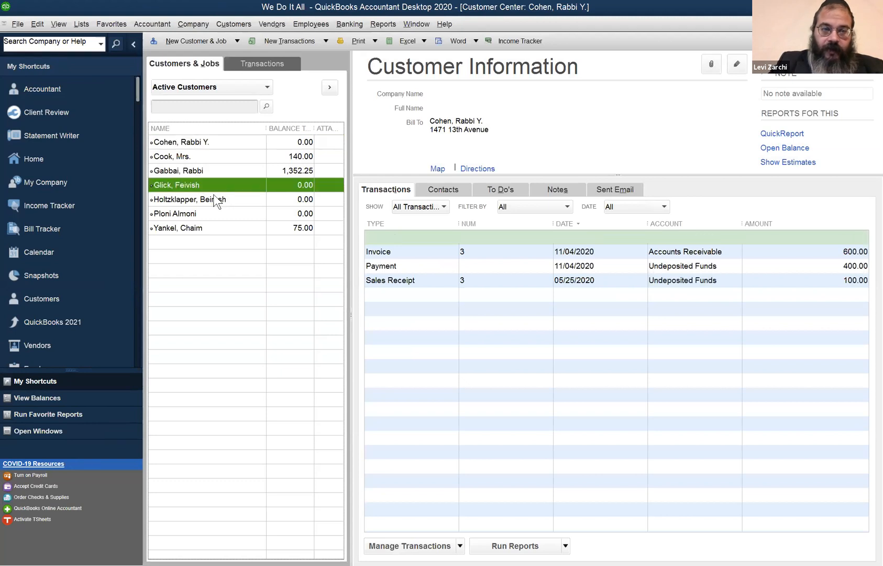
left_click(222, 166)
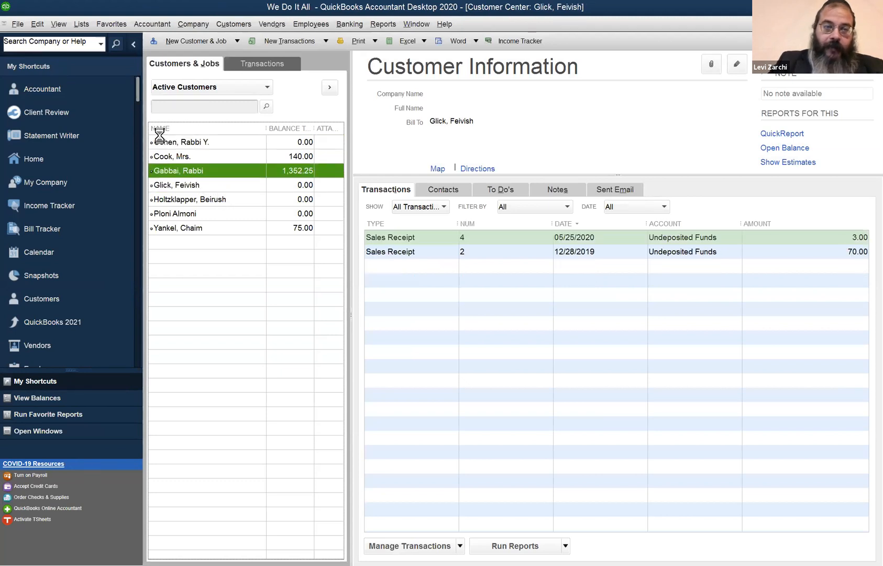
left_click(37, 24)
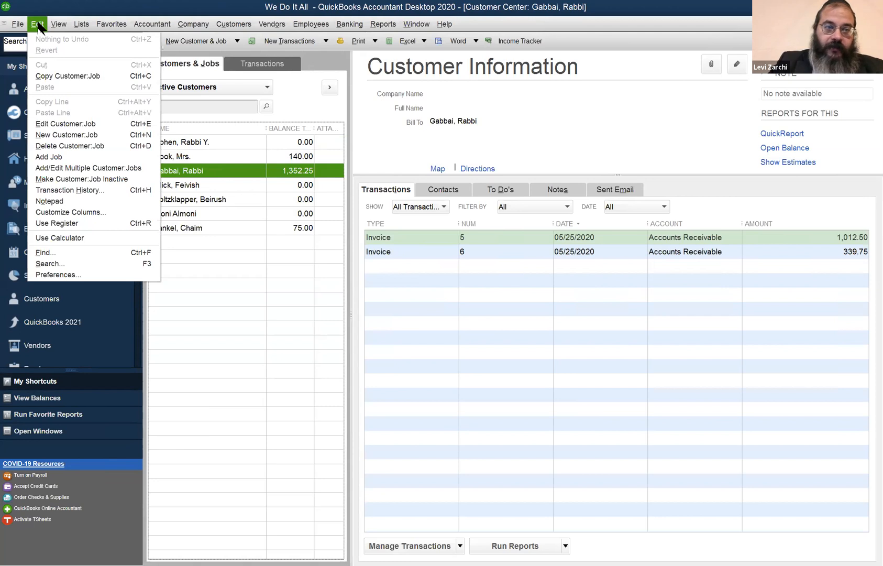
left_click(113, 223)
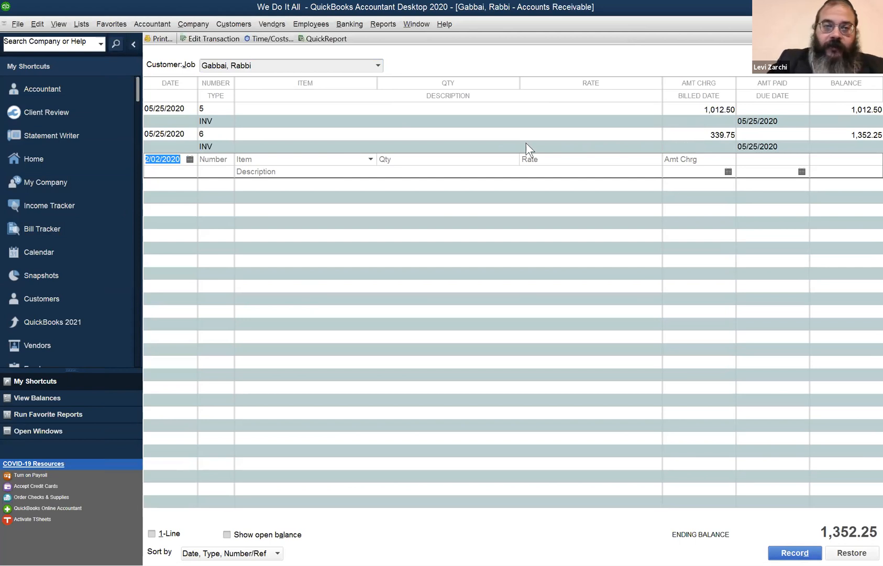
- Switch the customer register to the first customer listed, examine its invoice and payments, and close the register
left_click(377, 64)
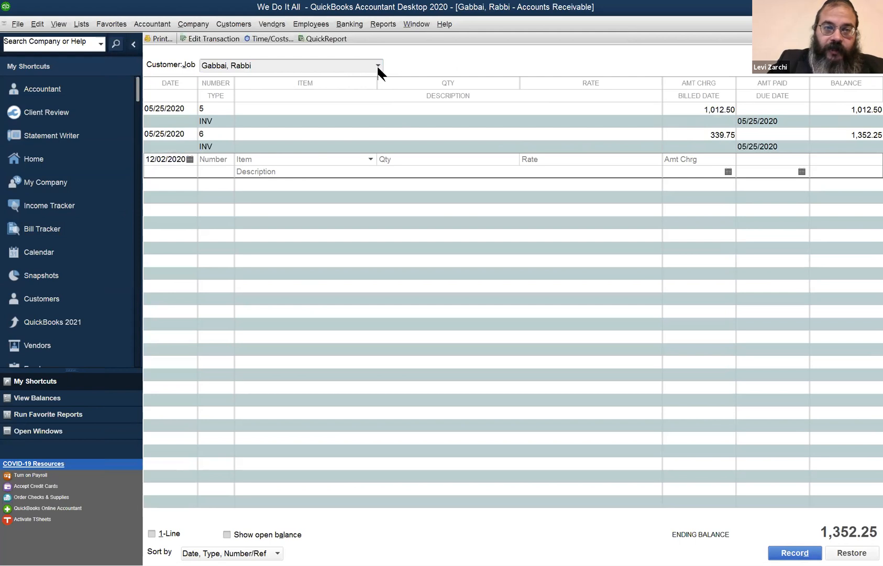
left_click(324, 109)
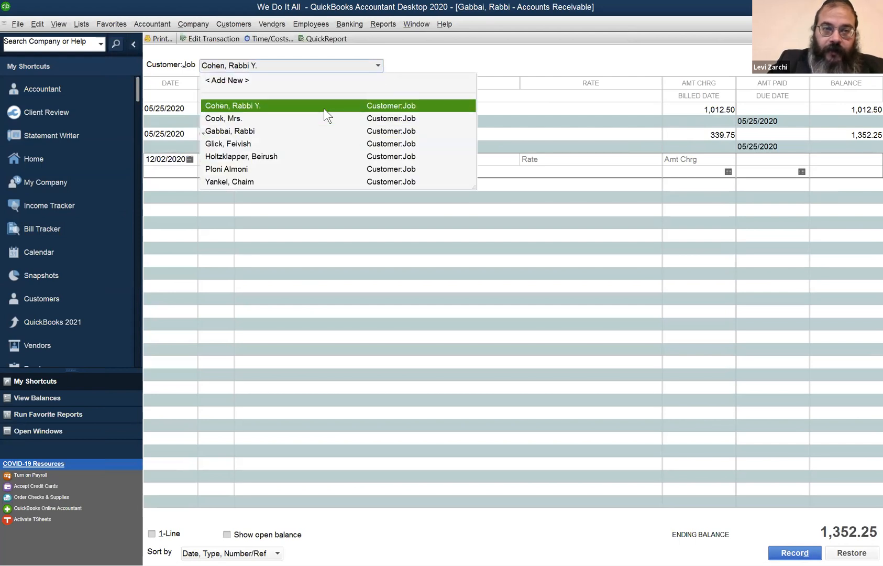
left_click(325, 107)
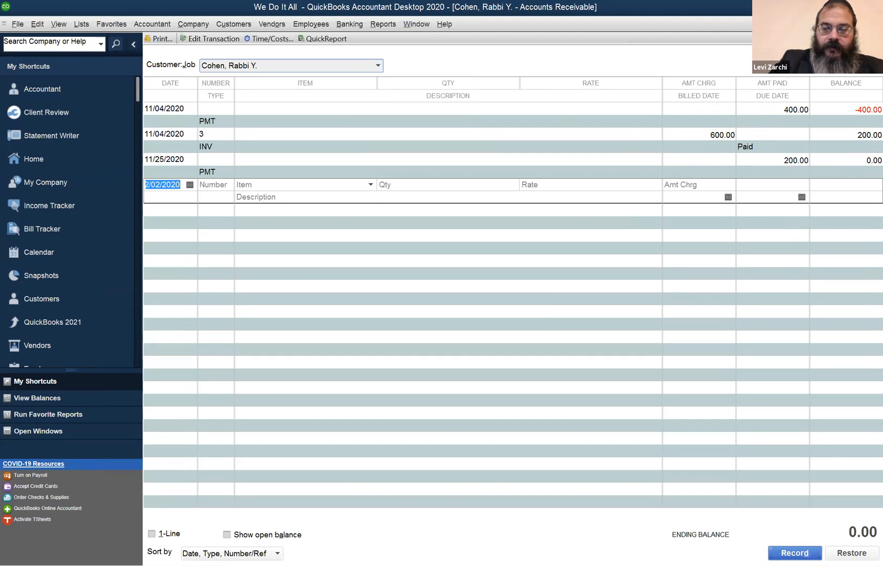
left_click(876, 24)
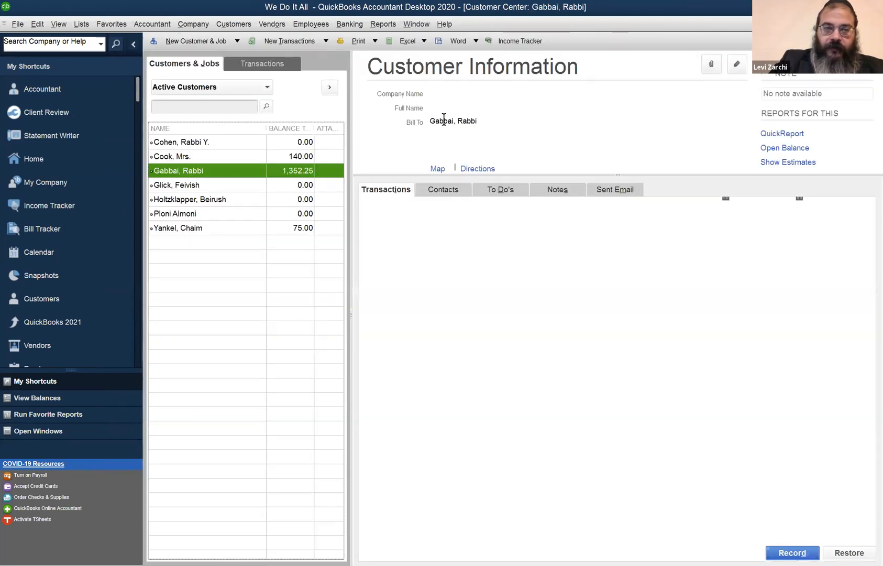
- Select the first three customers in the Customer Center in turn, ending on the one with the 1,352.25 balance
left_click(208, 149)
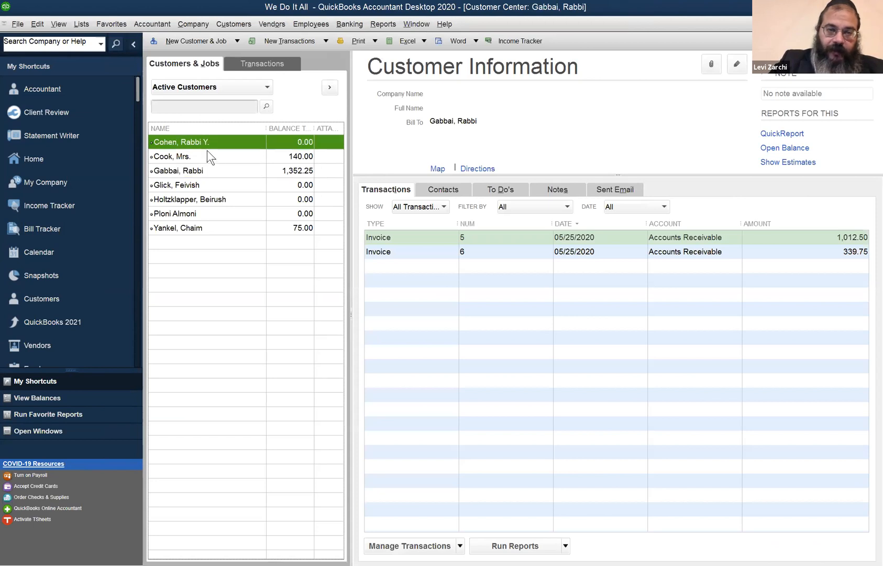
left_click(210, 156)
left_click(214, 171)
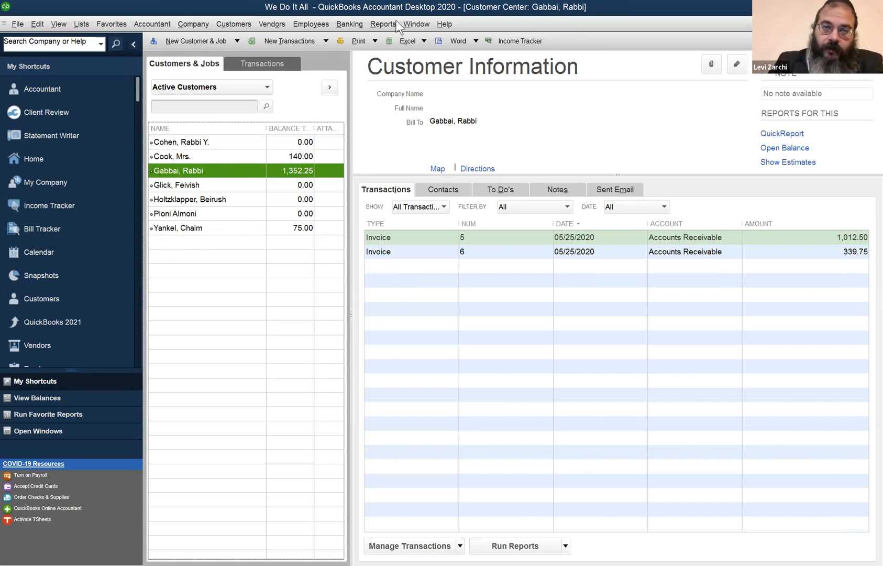
- Return to the Balance Sheet, drill down into the Accounts Receivable amount, and examine the 150.00 payment in the underlying transactions
left_click(411, 27)
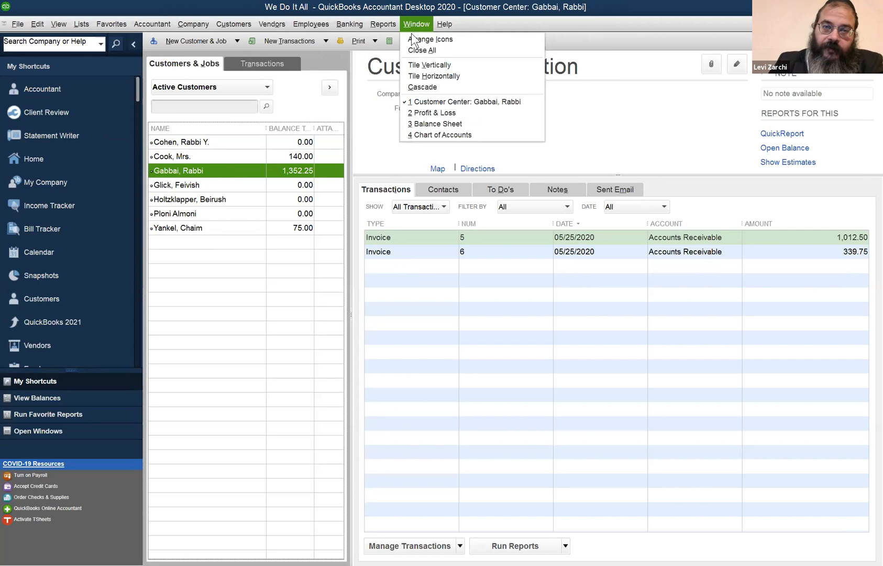
left_click(434, 125)
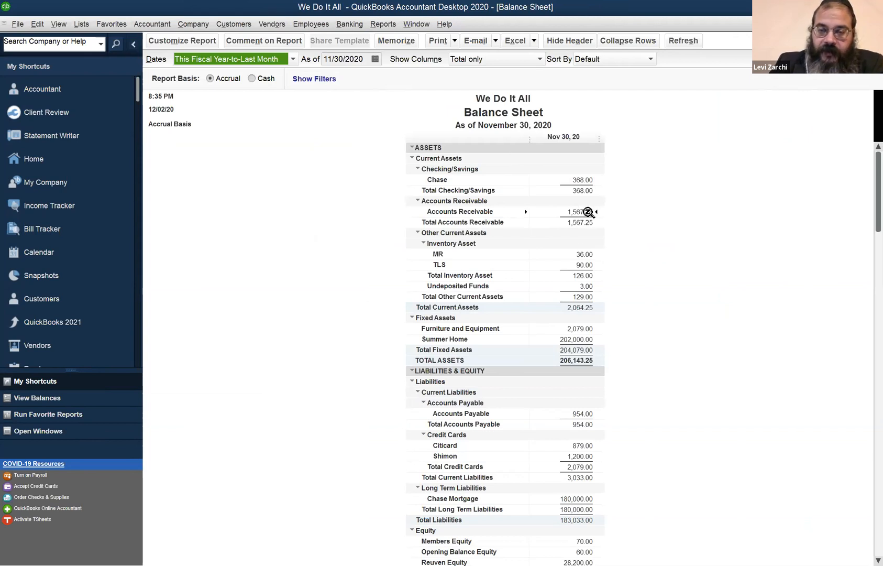
double_click(588, 211)
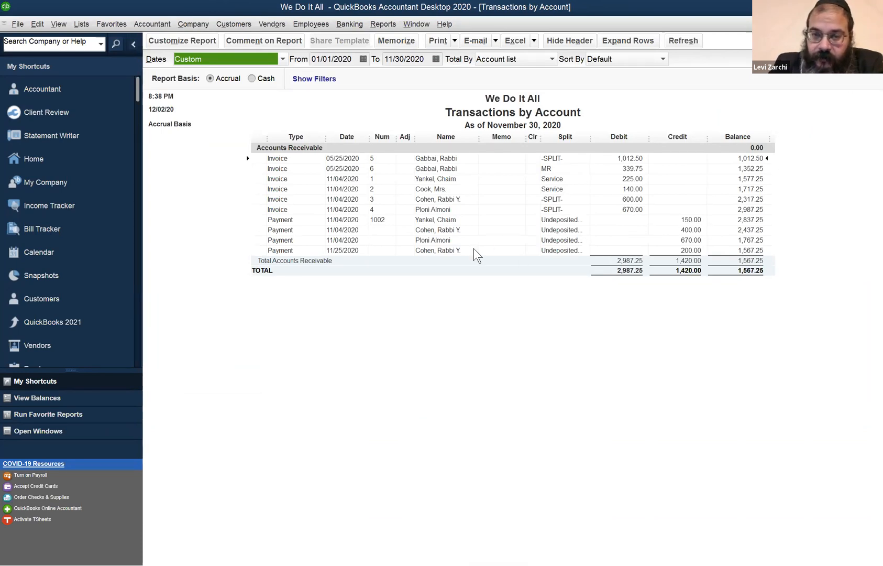
left_click(690, 220)
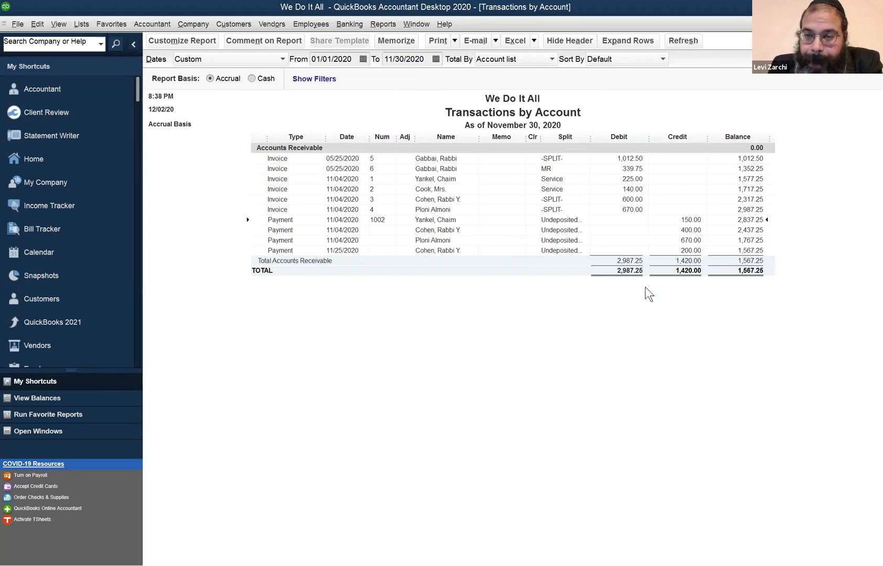
- Examine the 600.00 invoice and the 400.00 and 200.00 payments in the Transactions by Account report, and close the report
left_click(688, 230)
left_click(692, 250)
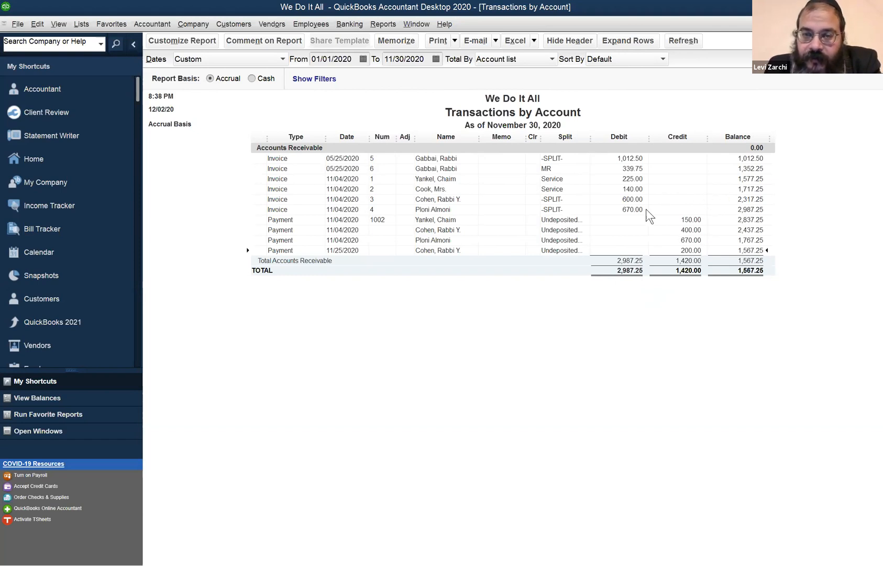
left_click(642, 190)
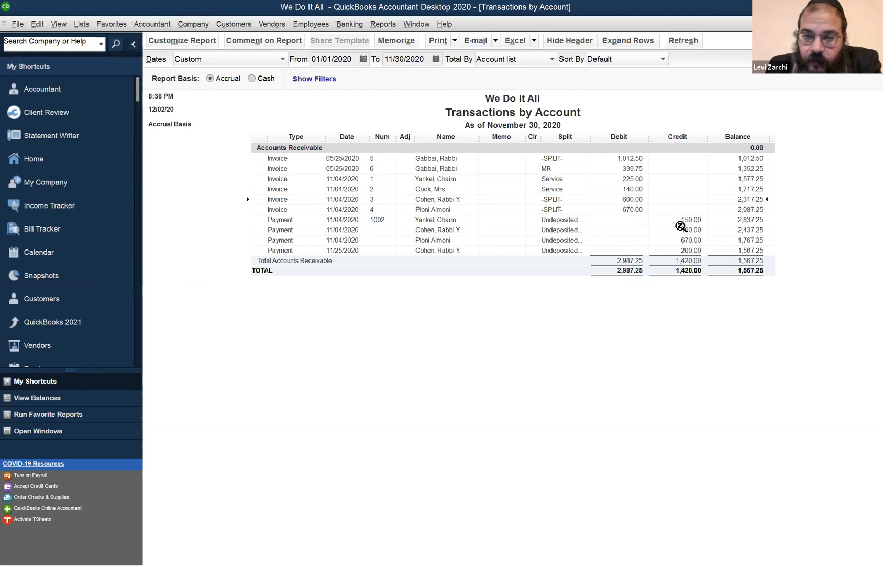
left_click(691, 250)
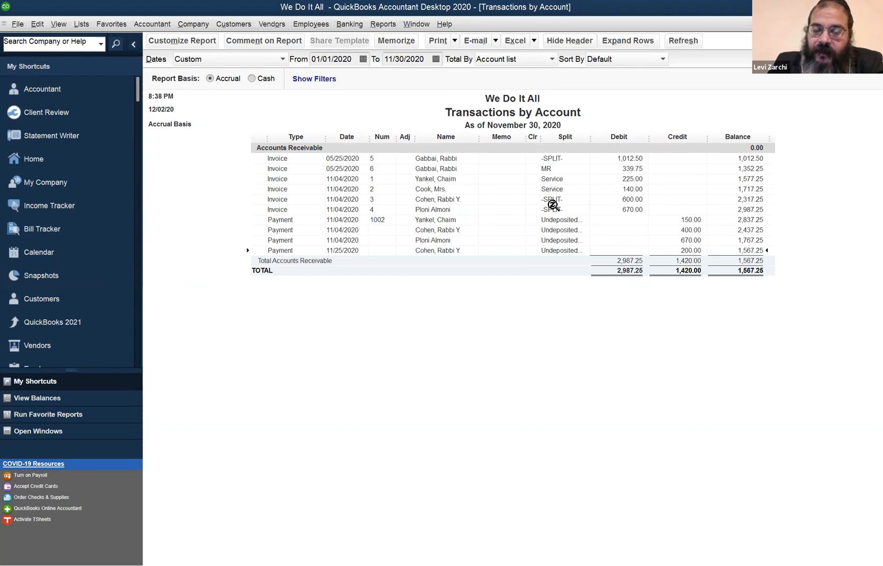
left_click(876, 24)
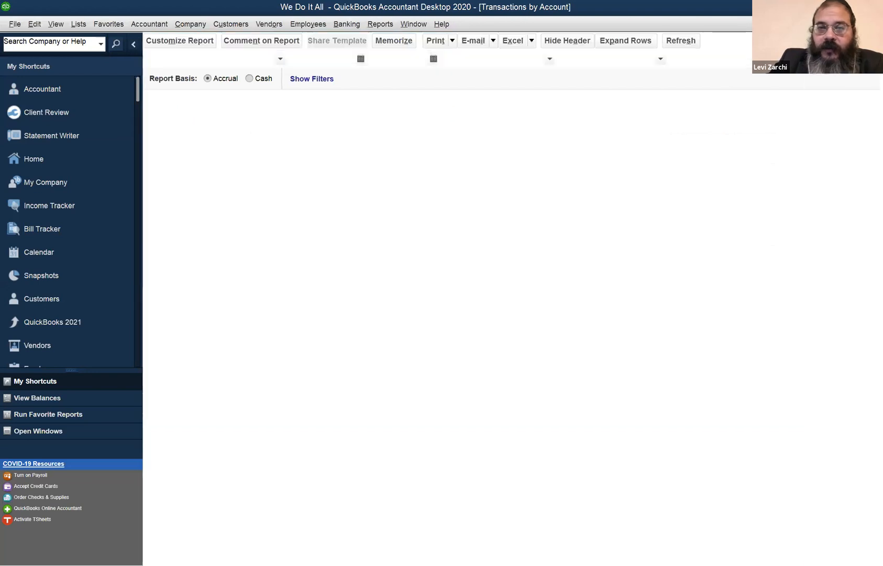
- Reopen the Customer Center, view the Accounts Receivable register of the first customer listed, and close the register
left_click(202, 19)
left_click(246, 39)
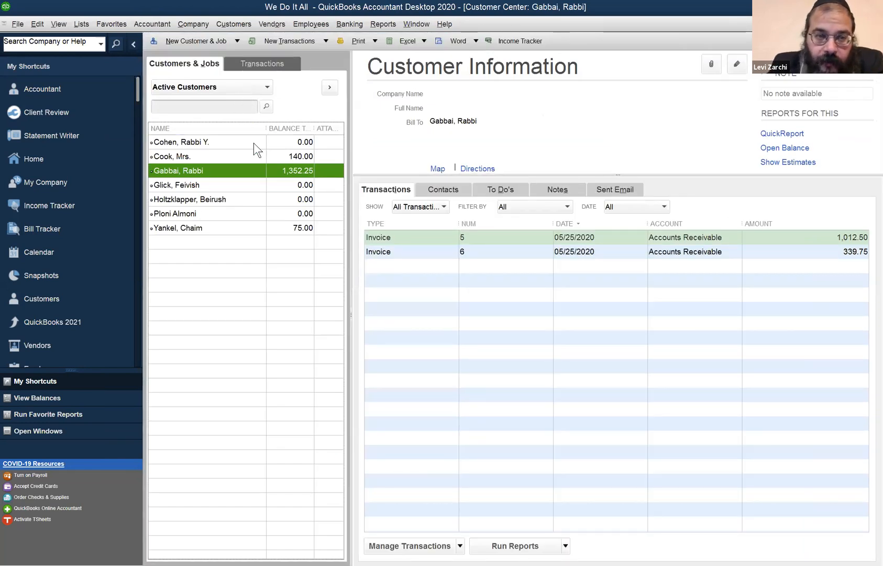
left_click(253, 143)
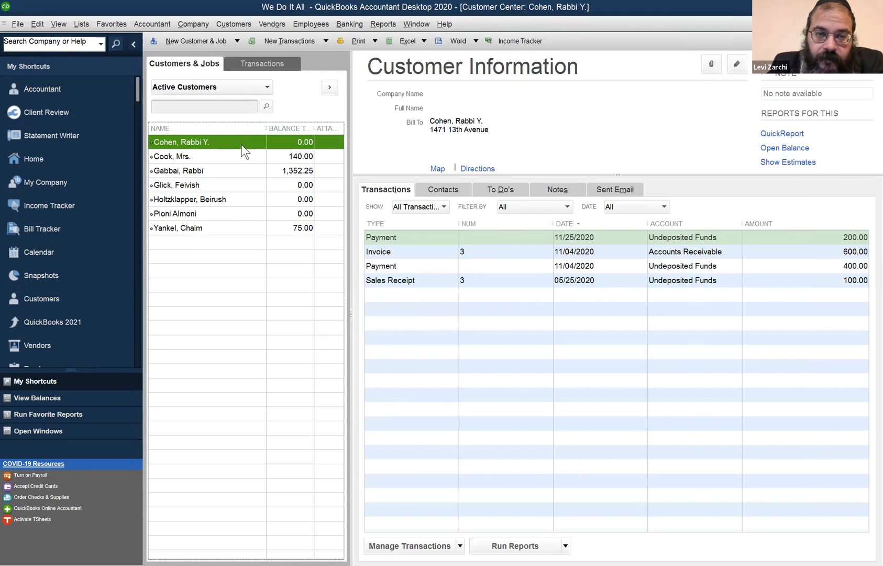
right_click(220, 145)
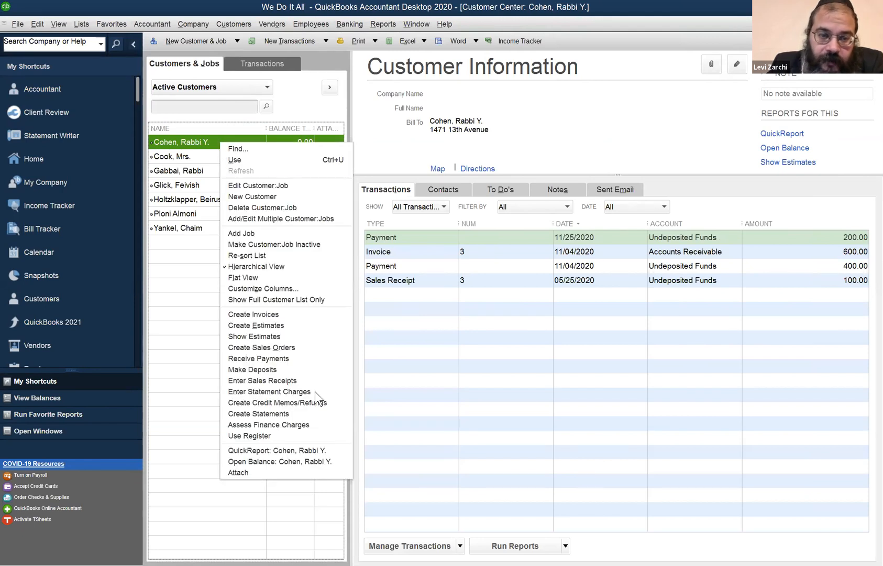
left_click(301, 436)
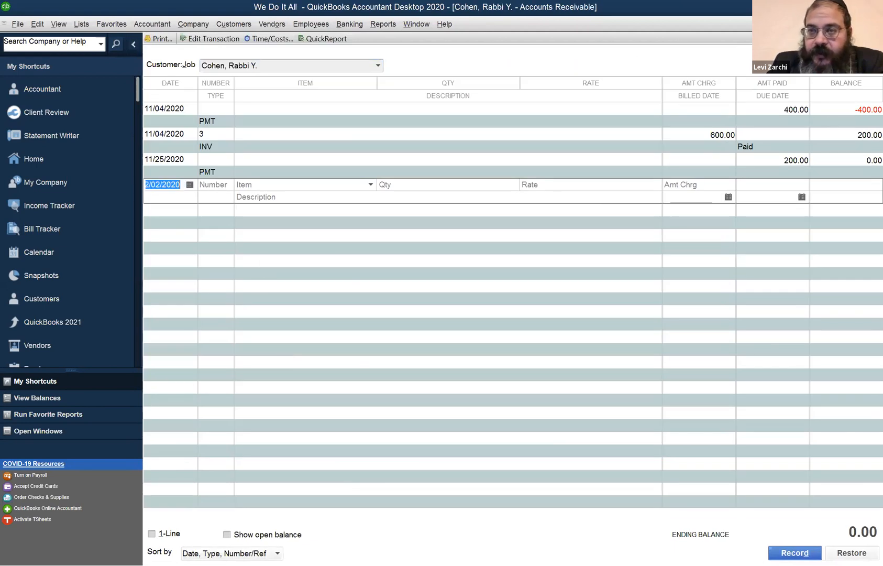
key("Escape")
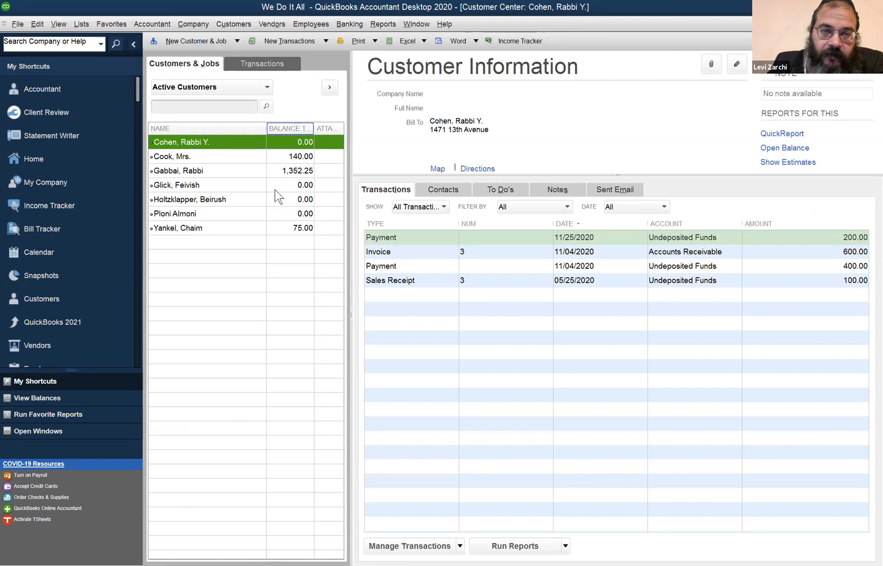
- List all invoices across customers in the Customer Center and set the date filter to All
left_click(262, 63)
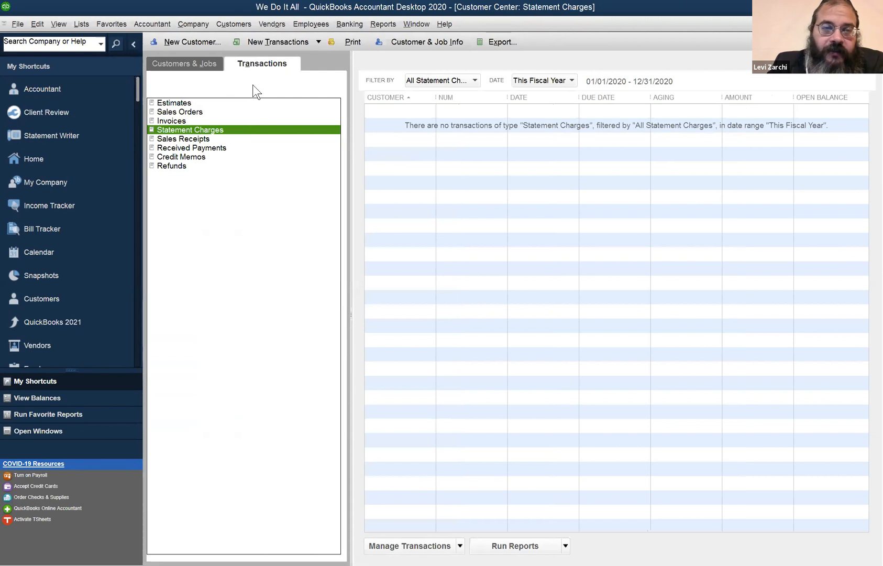
left_click(205, 121)
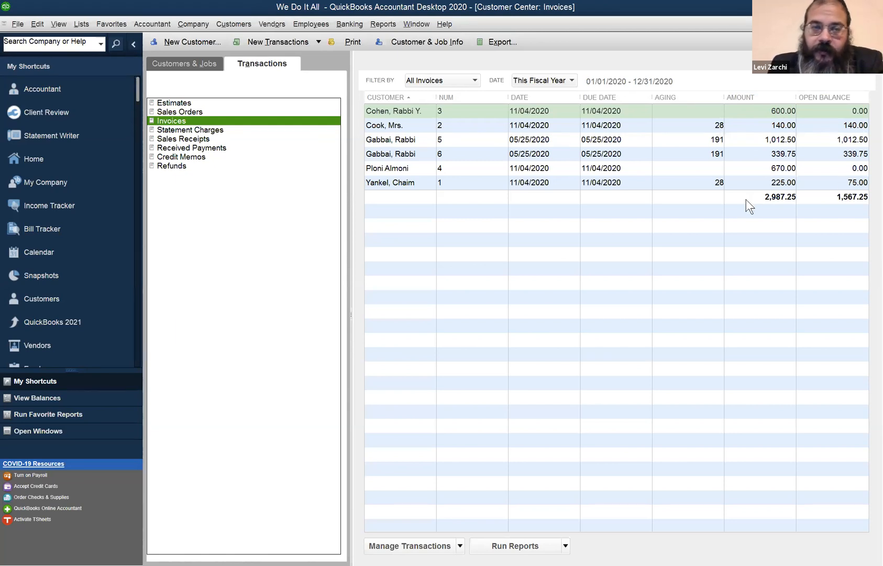
left_click(542, 82)
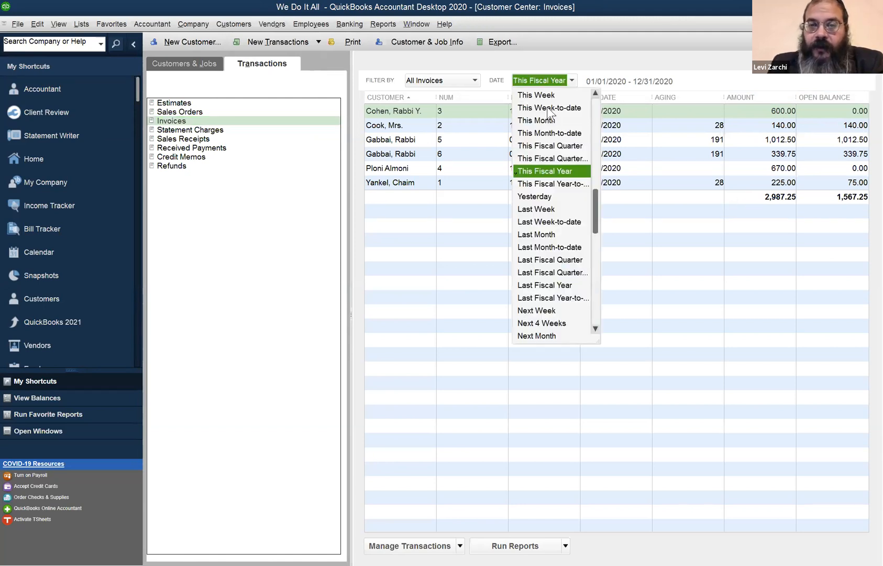
scroll(572, 112, "up", 1)
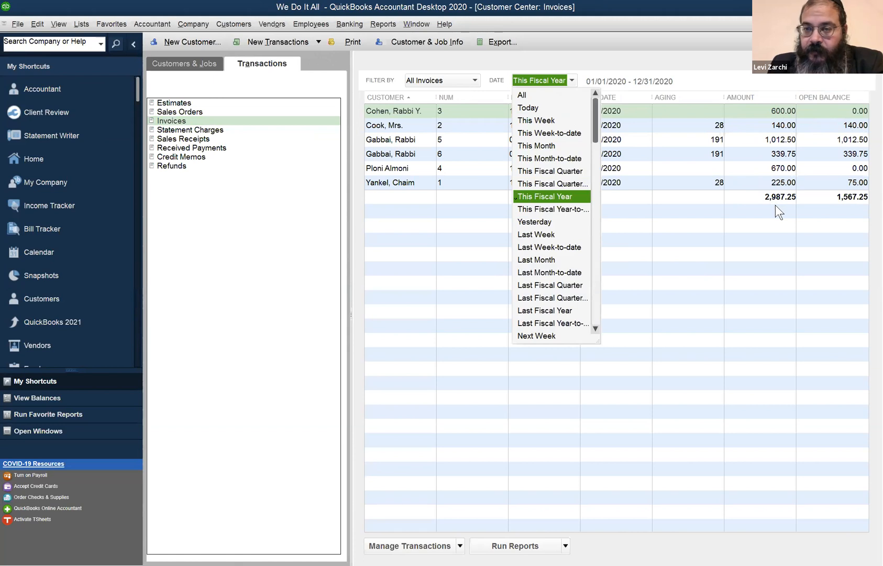
left_click(537, 94)
left_click(636, 213)
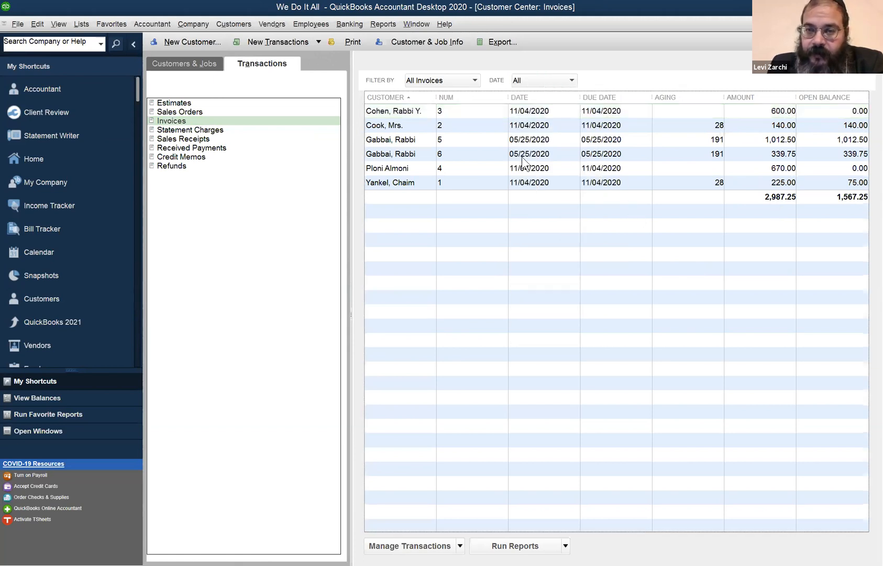
- Review the invoice filter choices and switch the Customer Center's transaction list to Sales Receipts
left_click(453, 81)
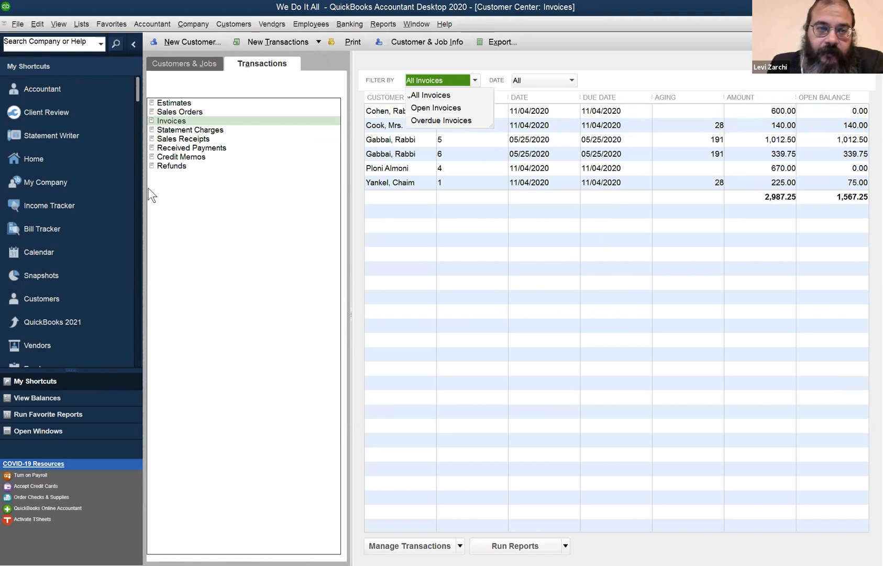
left_click(197, 139)
left_click(197, 139)
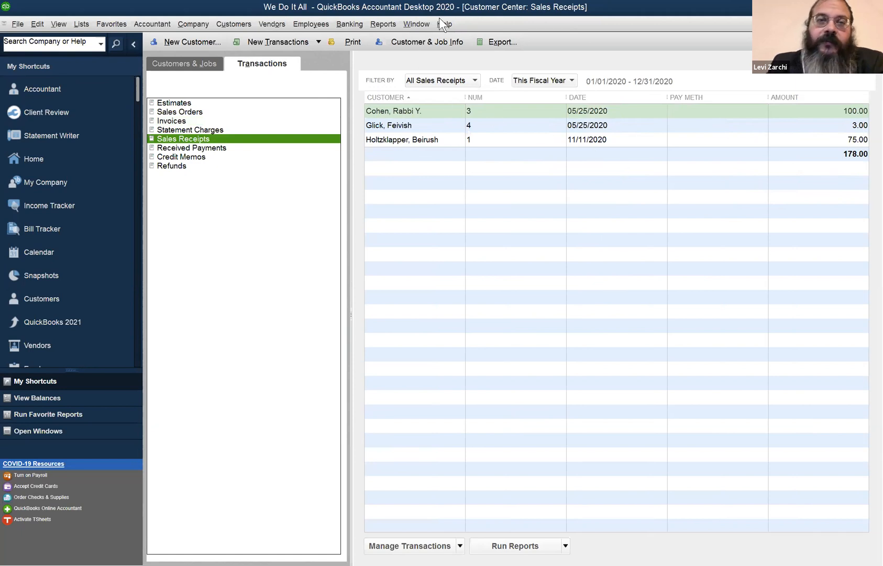
- Run the Customer Balance Summary report from the Customers & Receivables reports
left_click(384, 22)
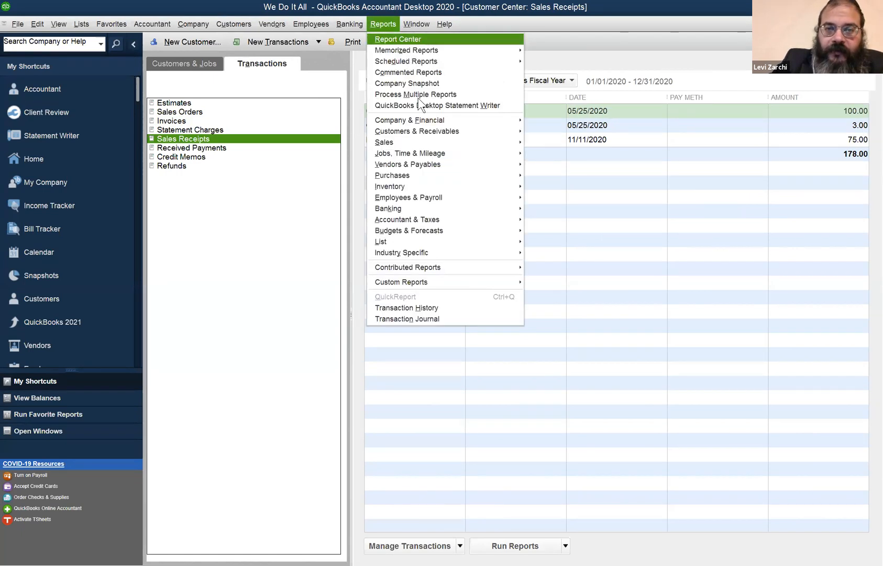
mouse_move(418, 130)
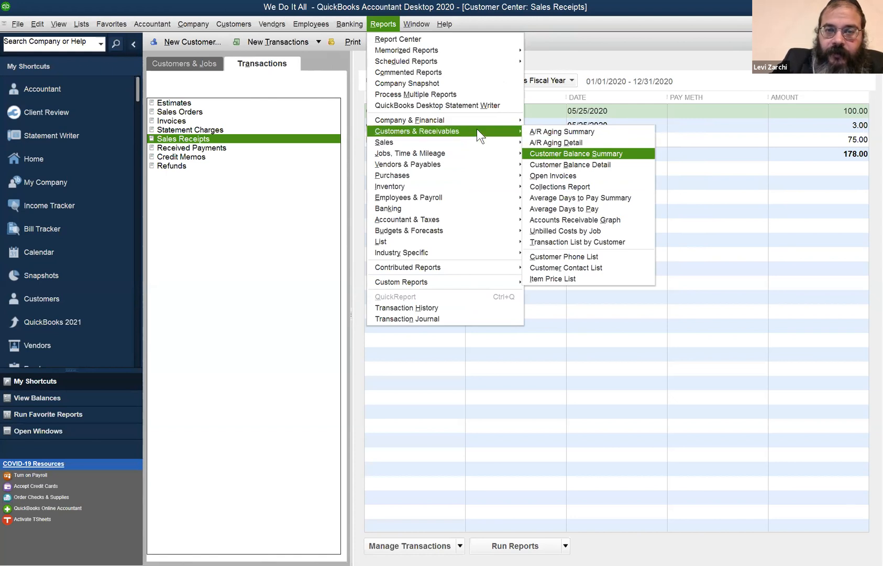
mouse_move(513, 131)
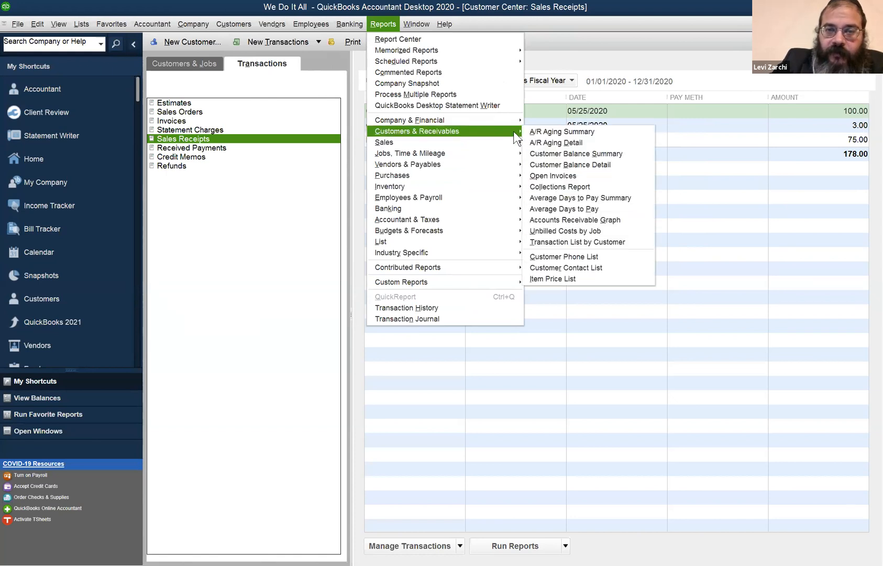
left_click(548, 153)
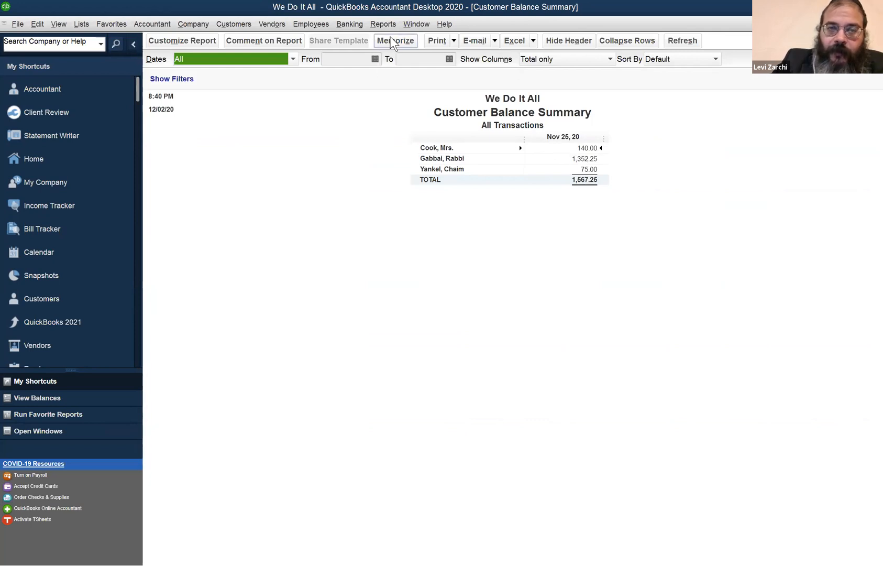
- Return to the Customer Center's invoice list and examine the invoices with open balances of 140.00 and 75.00
left_click(414, 23)
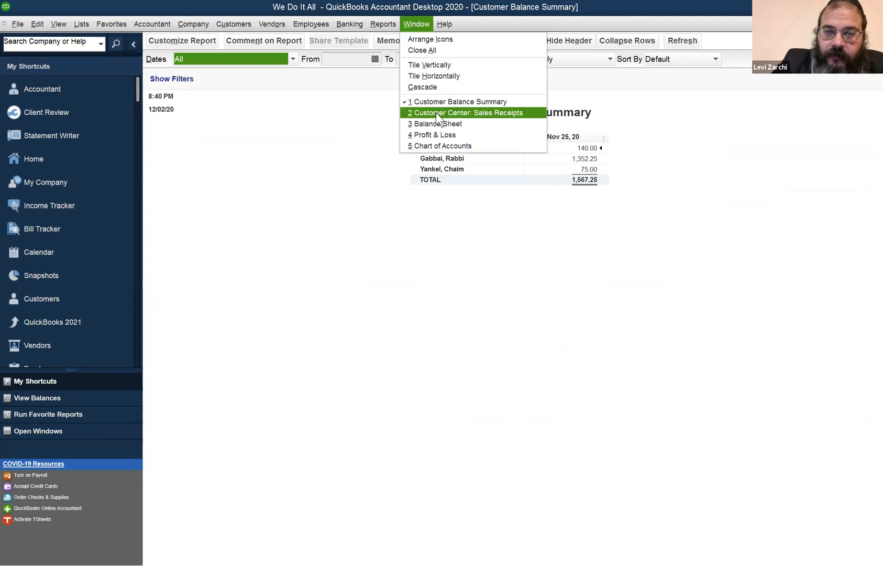
left_click(417, 112)
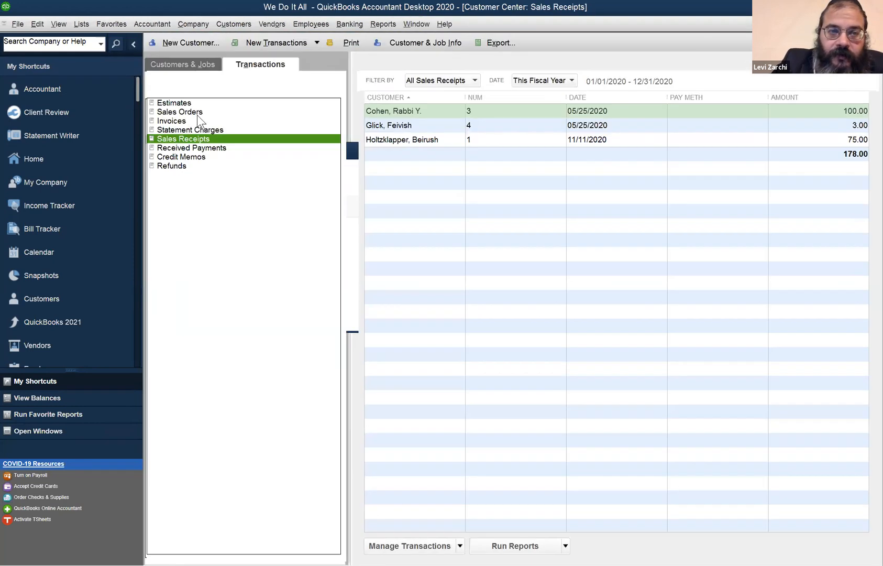
left_click(188, 111)
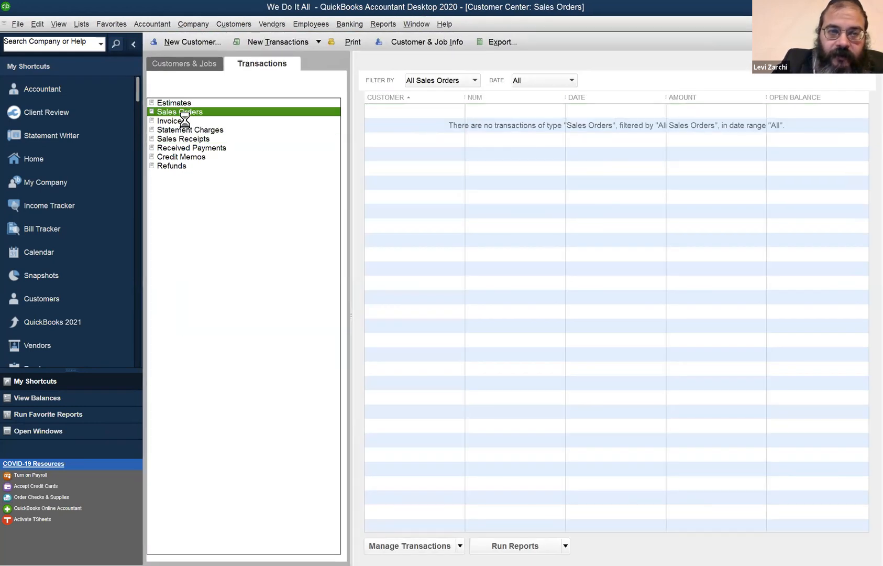
left_click(178, 120)
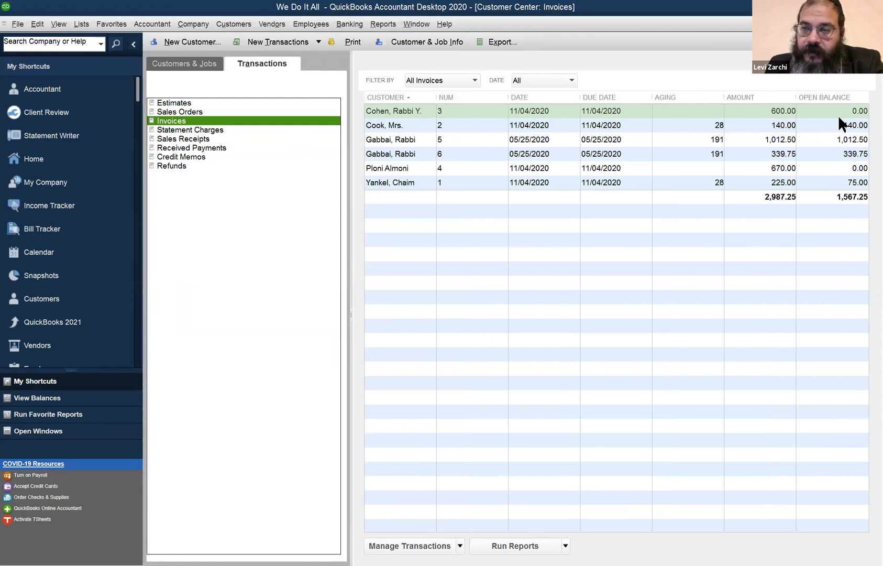
left_click(849, 127)
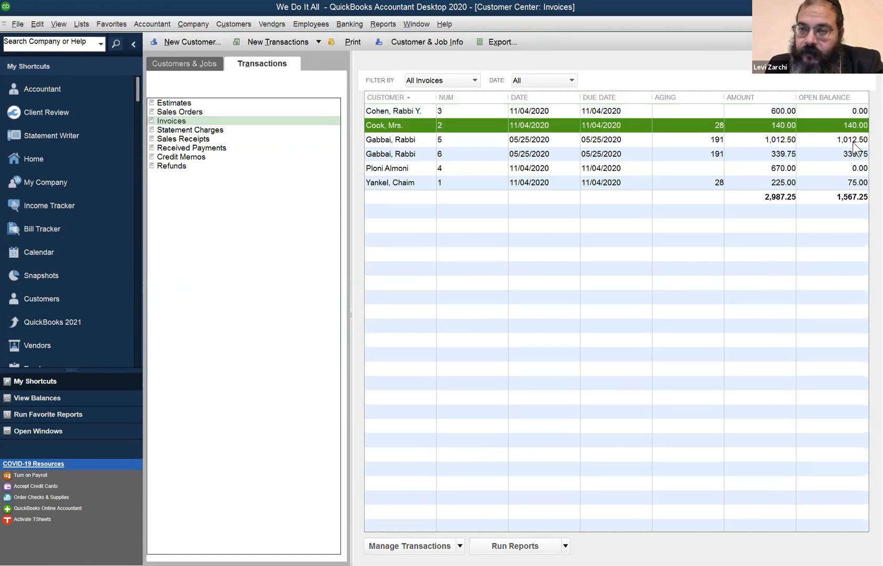
left_click(845, 179)
- Return to the Customer Balance Summary report and examine the 75.00 customer balance
left_click(416, 24)
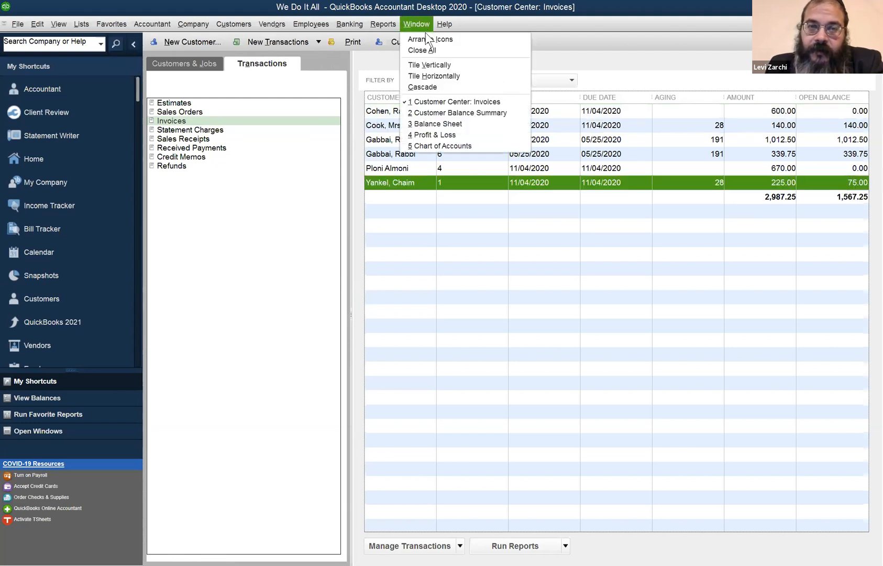
left_click(485, 112)
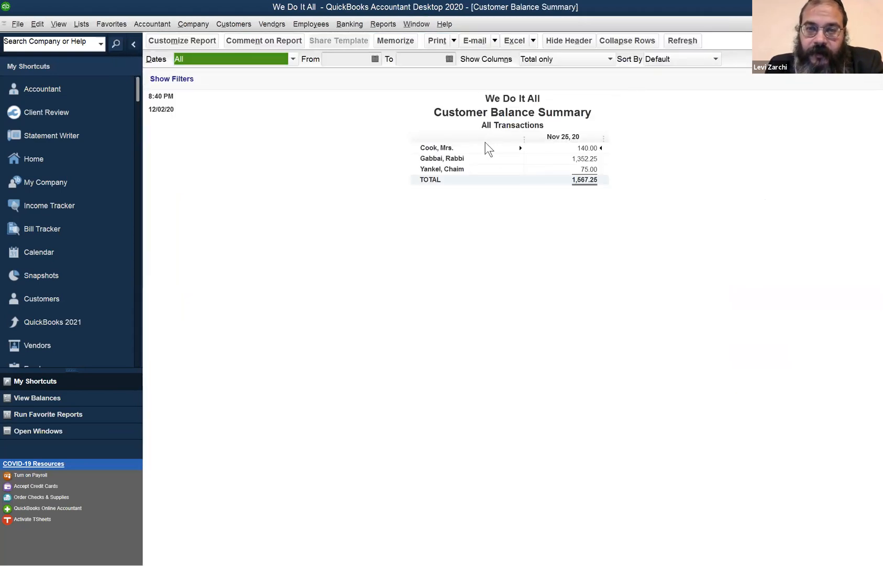
left_click(574, 169)
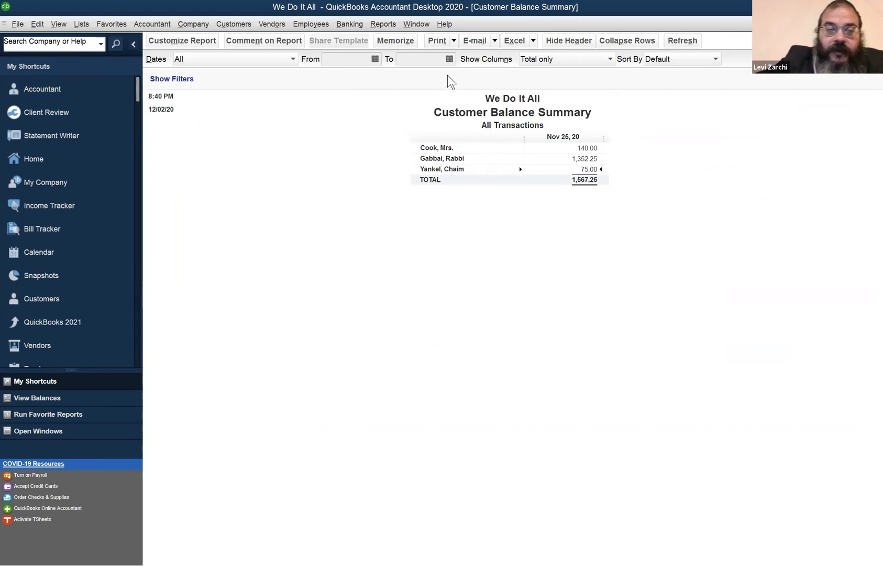
left_click(38, 24)
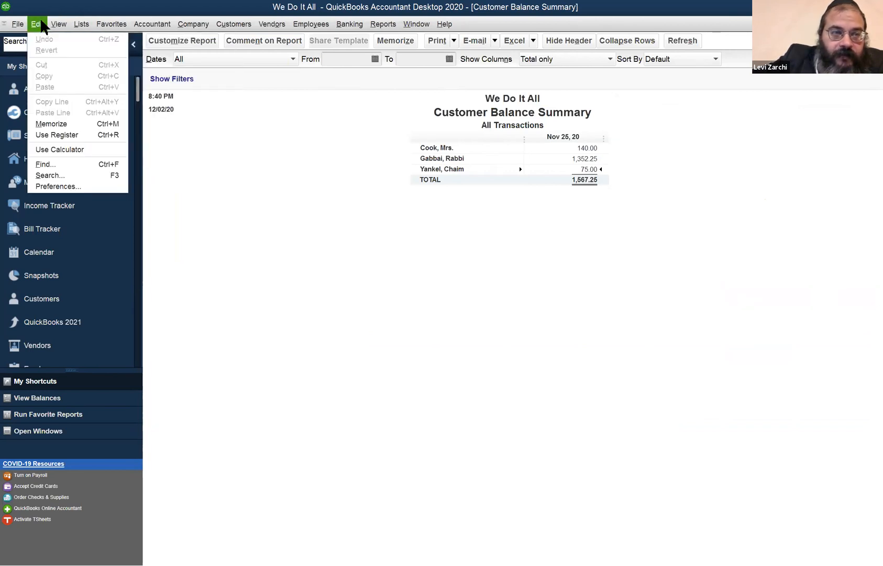
mouse_move(56, 25)
key("Escape")
key("Escape")
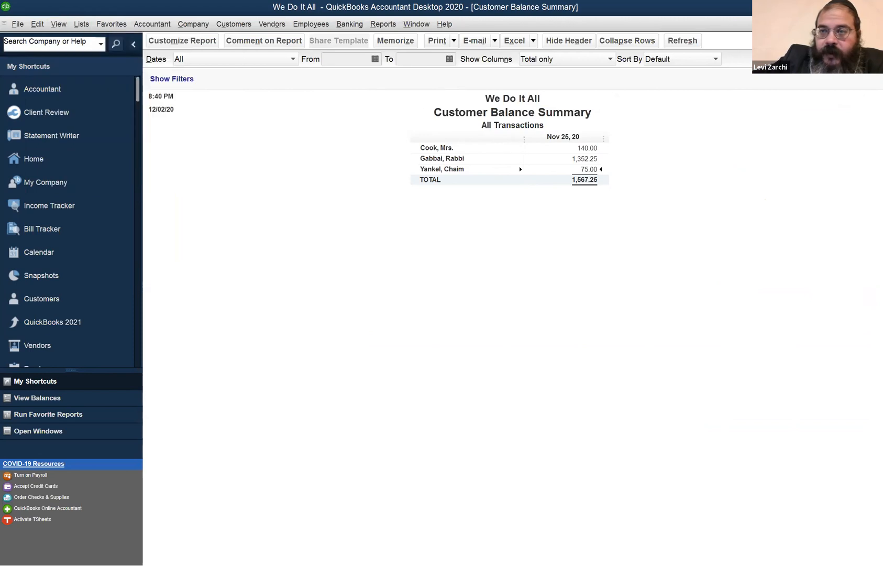
key("Escape")
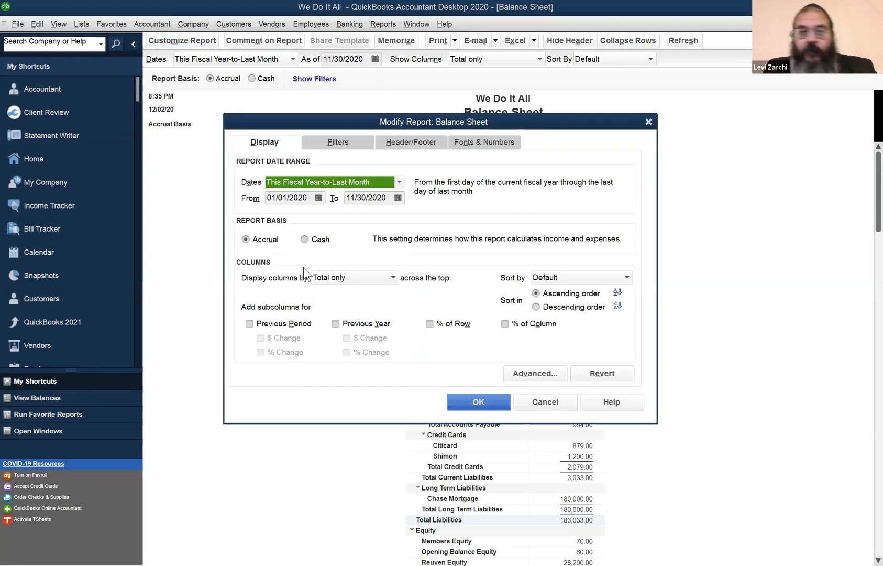
- Review the Balance Sheet's basis setting in Modify Report, cancel, and switch the report basis to Cash and back to Accrual twice
left_click(246, 239)
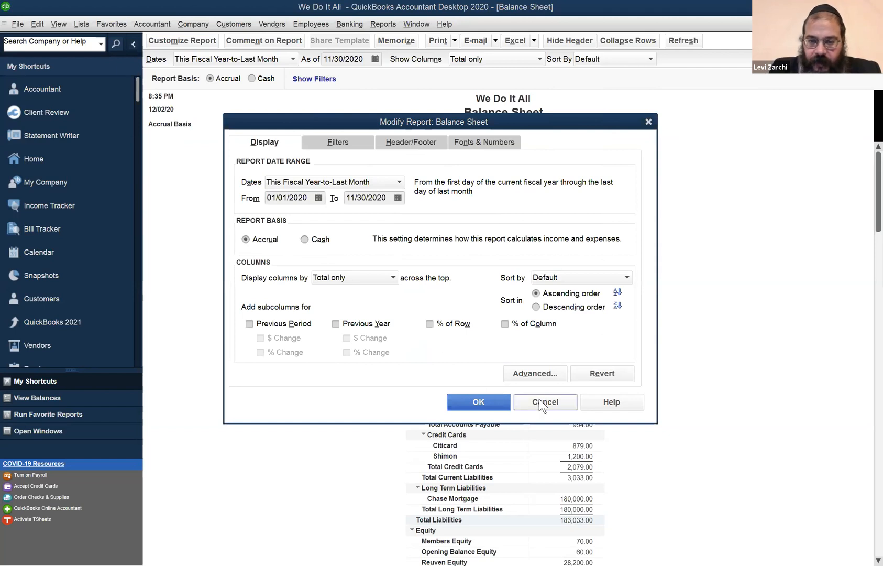
left_click(552, 402)
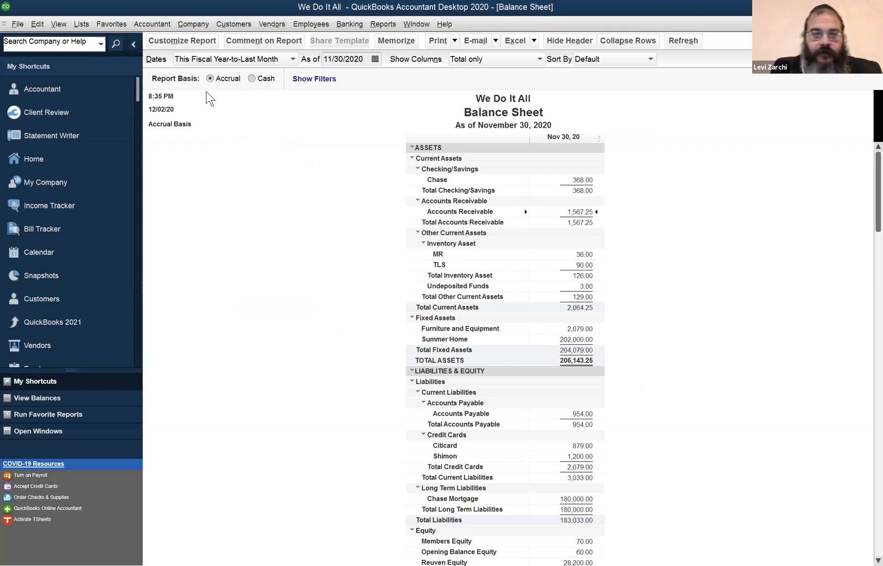
left_click(252, 78)
left_click(220, 83)
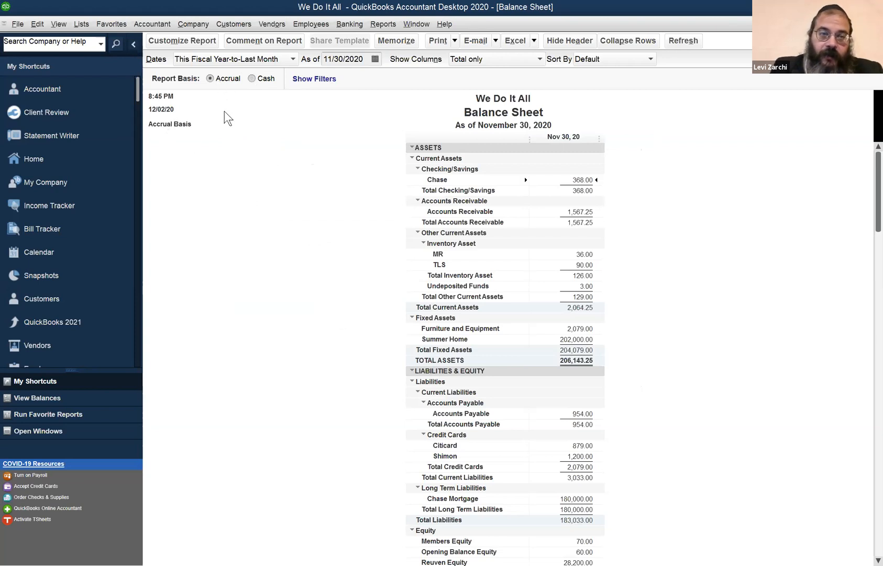
left_click(256, 81)
left_click(225, 79)
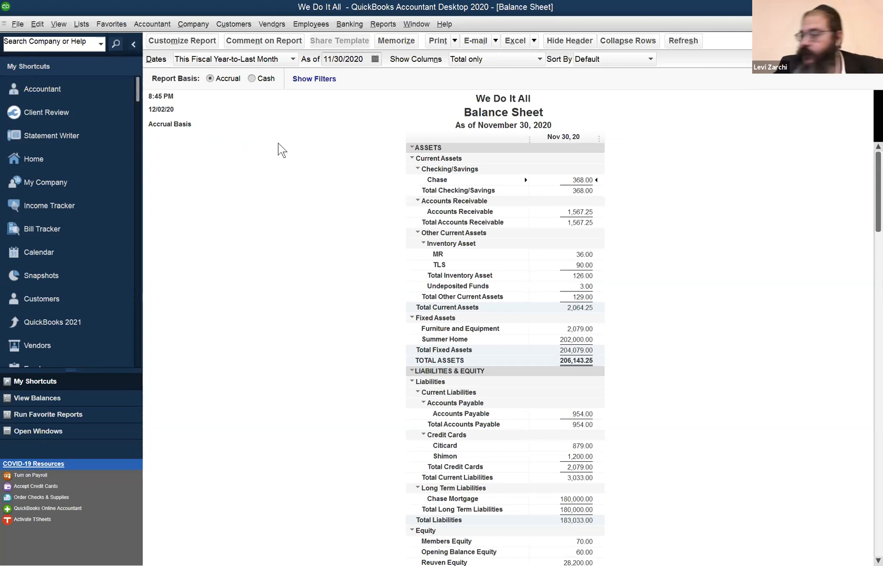
- Examine the Balance Sheet down to total liabilities and equity, and compare its Cash and Accrual bases twice, ending on Accrual
scroll(327, 281, "down", 2)
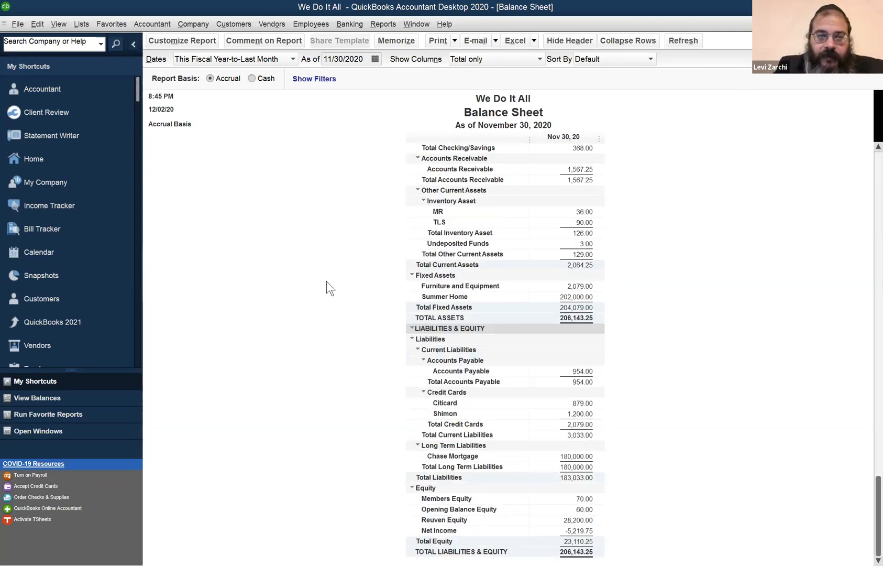
scroll(325, 274, "up", 2)
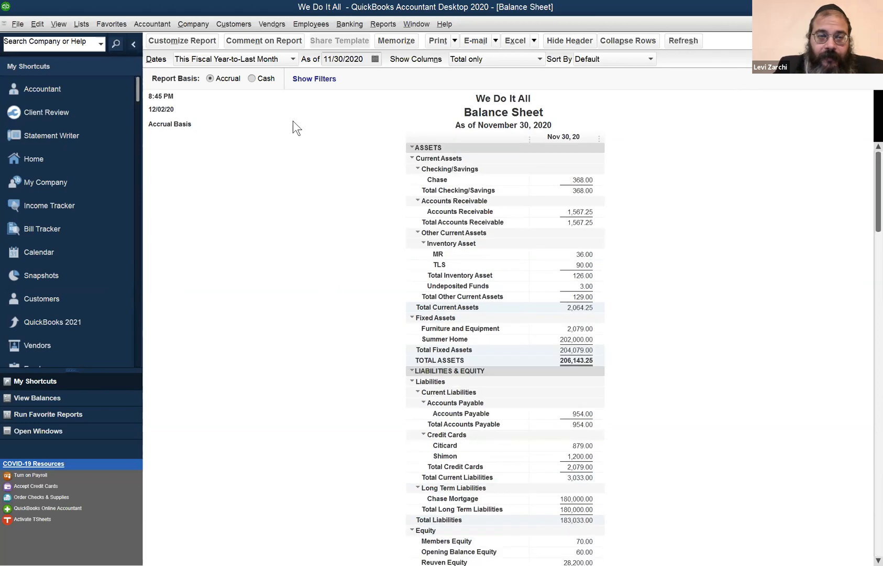
left_click(252, 79)
left_click(211, 77)
left_click(262, 77)
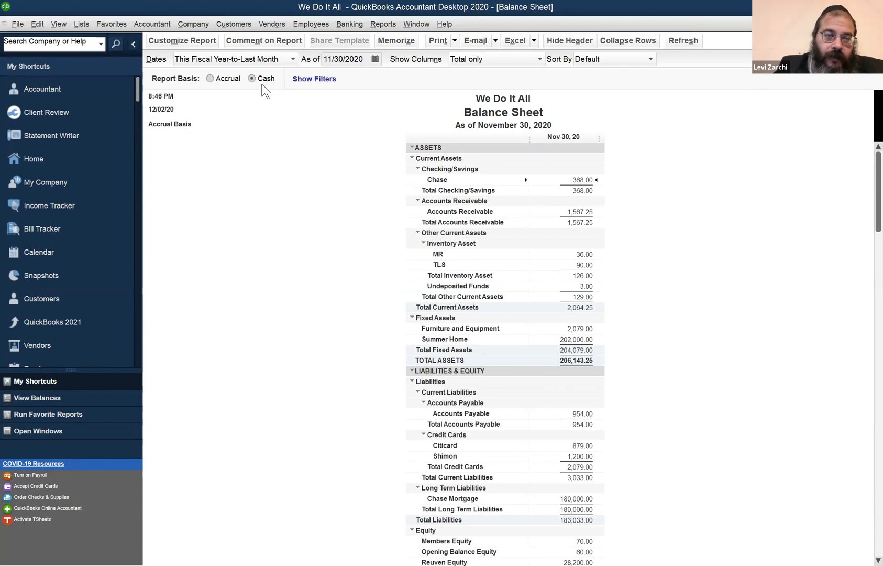
left_click(231, 80)
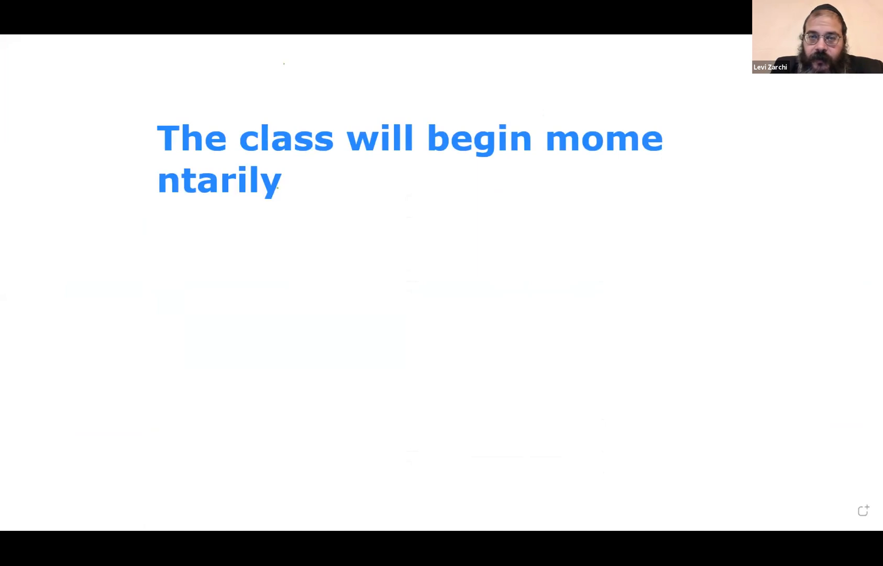
- Switch to the whiteboard, paste the contact phone number beside the class announcement, and start an empty text box below it
left_click(292, 185)
key("ctrl+v")
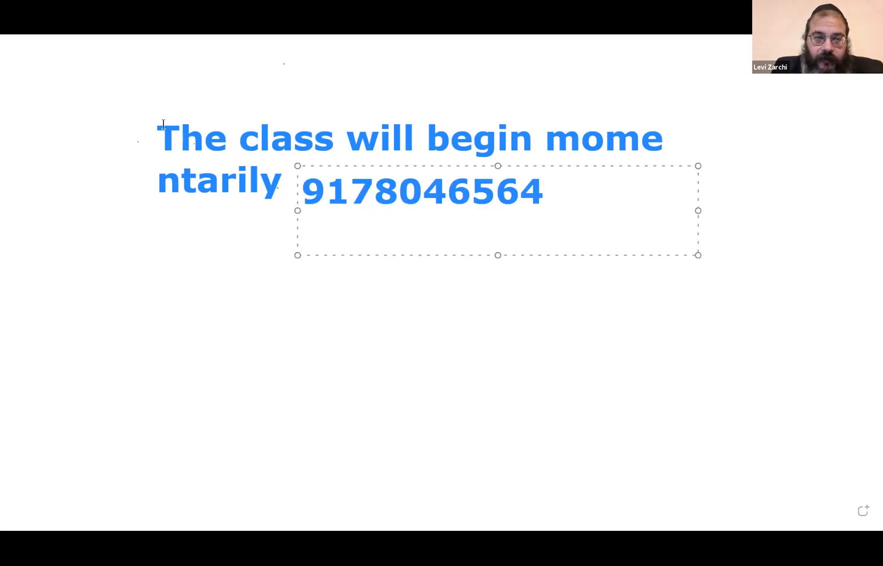
key("ctrl+z")
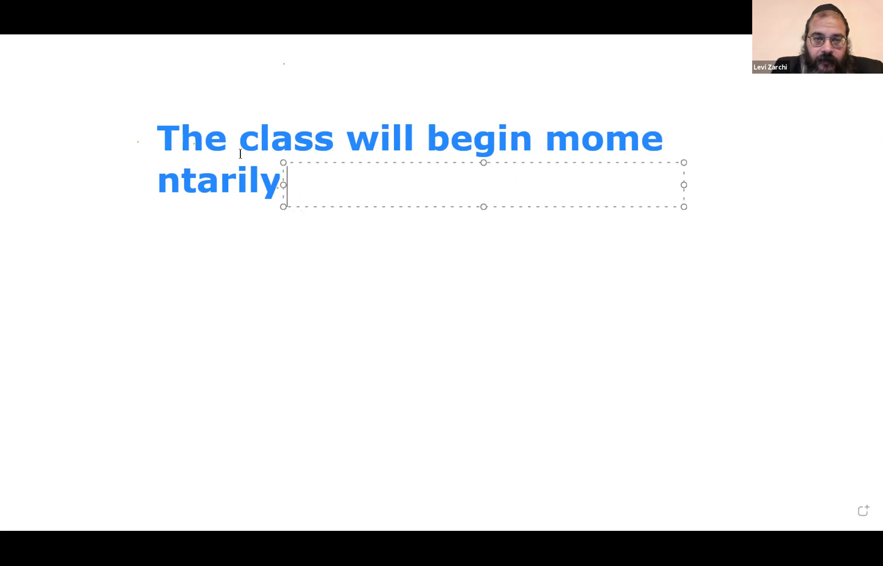
left_click(159, 129)
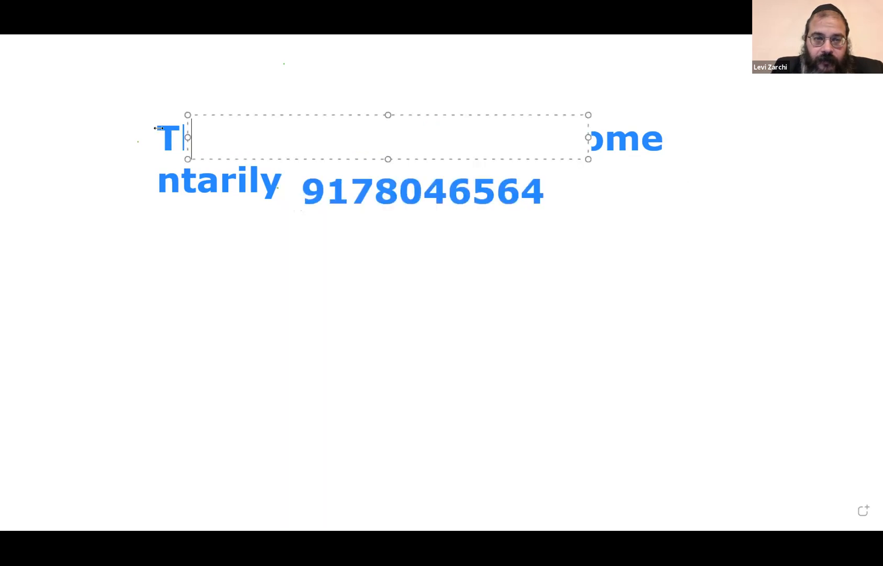
left_click_drag(301, 159, 284, 307)
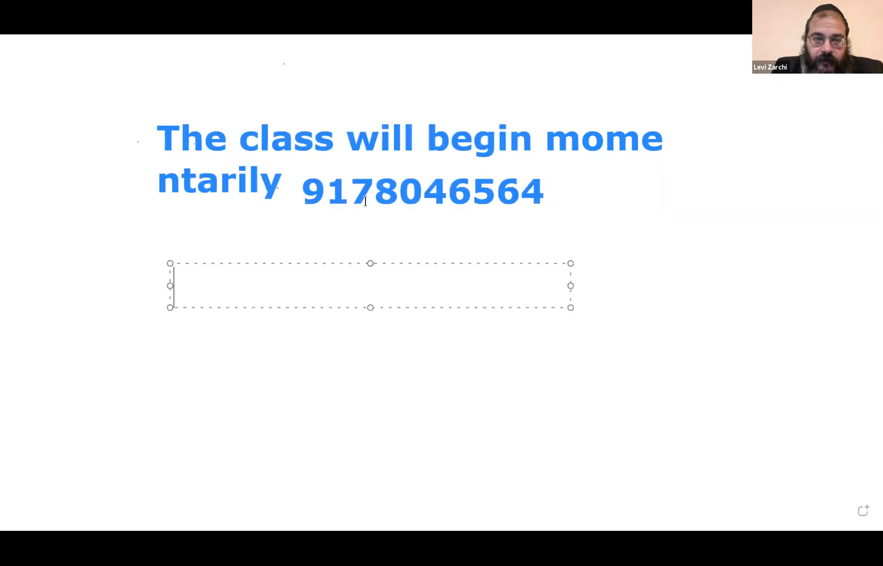
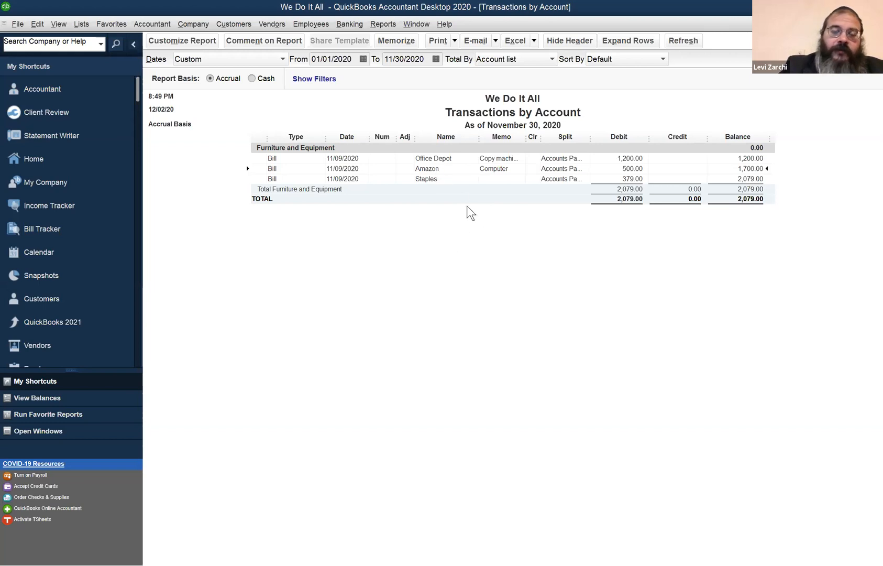
- Start a new general journal entry, dismiss the numbering notice, and date the entry 11/30/2020
left_click(168, 26)
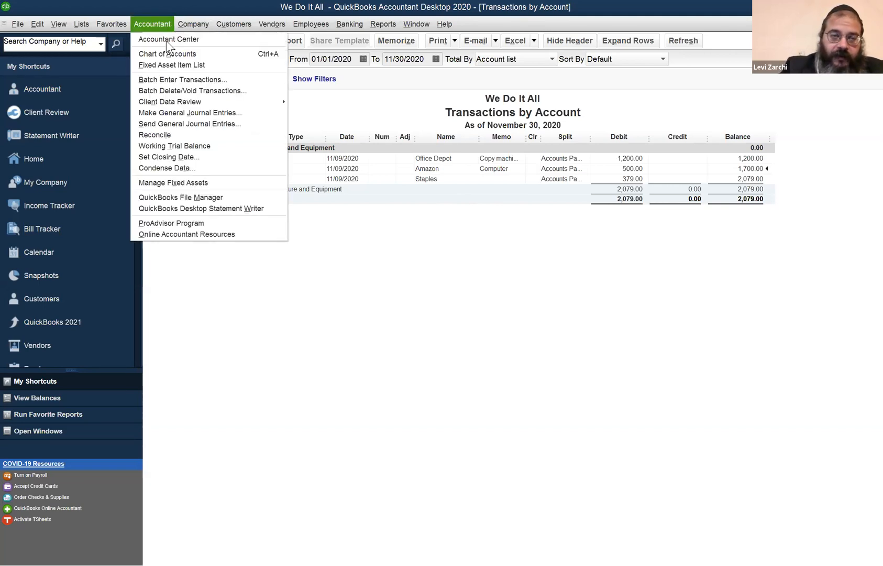
left_click(211, 116)
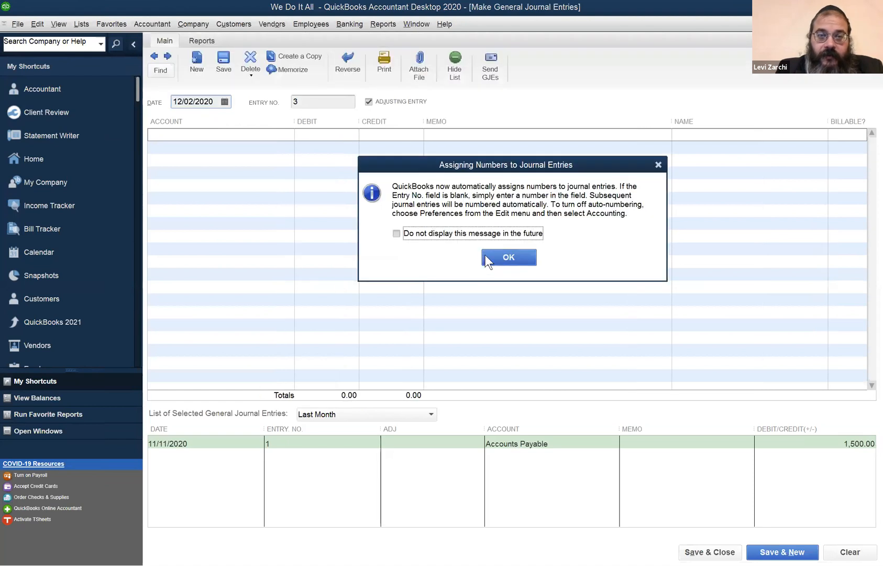
left_click(497, 254)
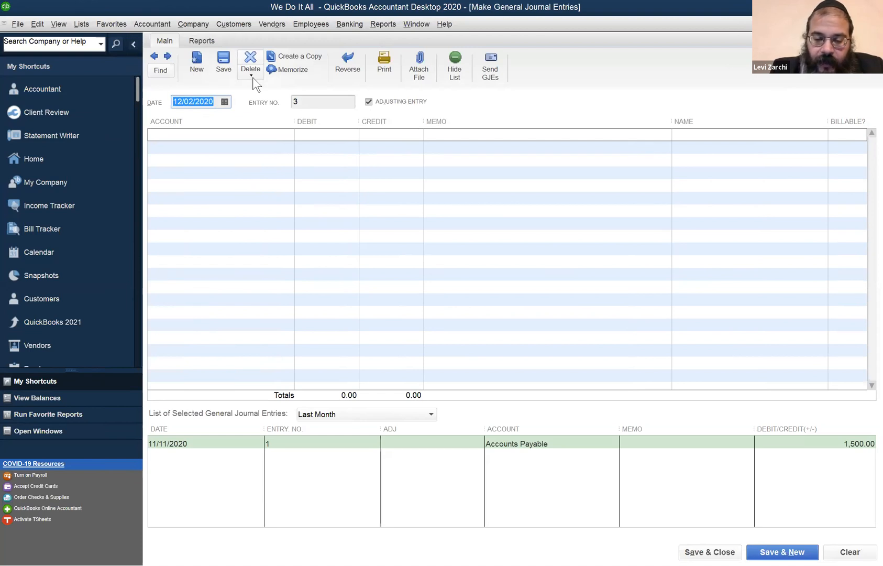
key("minus")
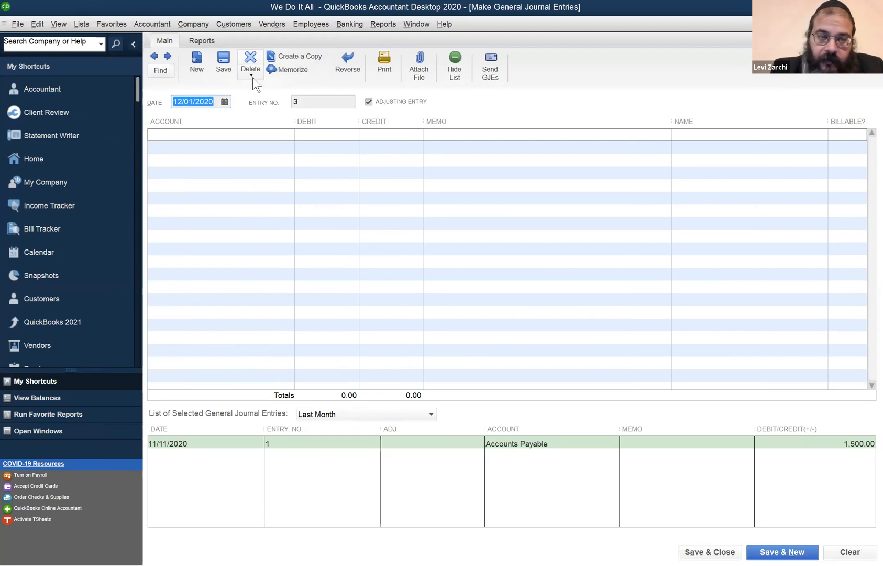
key("minus")
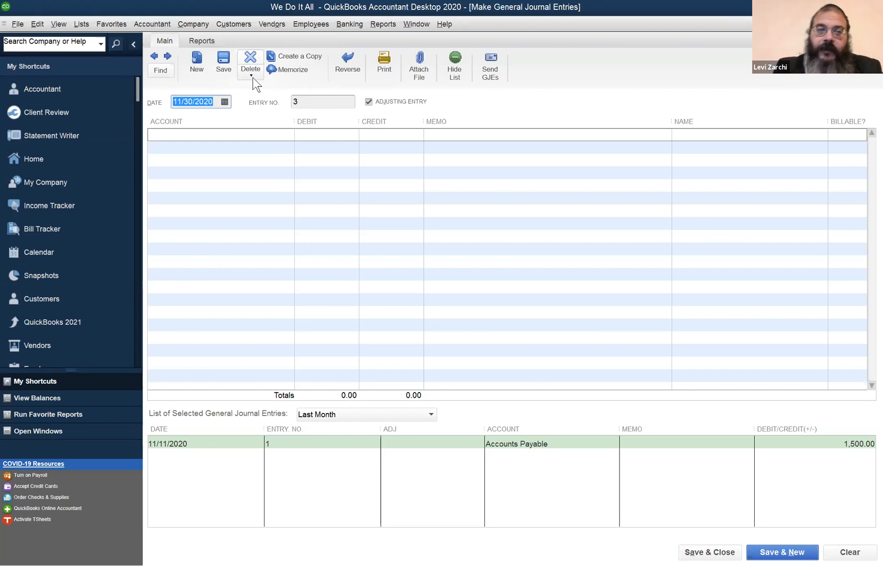
- On the journal entry's first line, debit Depreciation Expense for 20.00 and check the account choice in the list
left_click(258, 134)
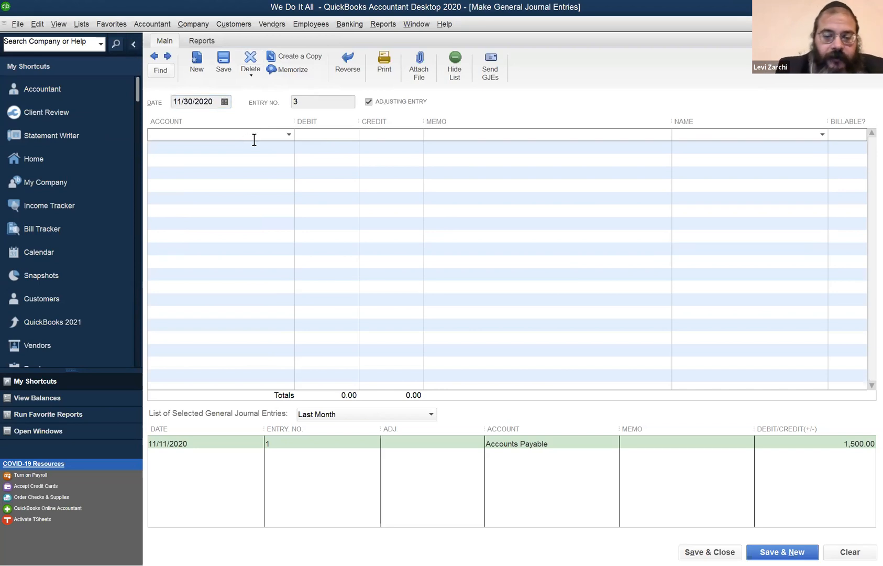
type("Depreciation Expense")
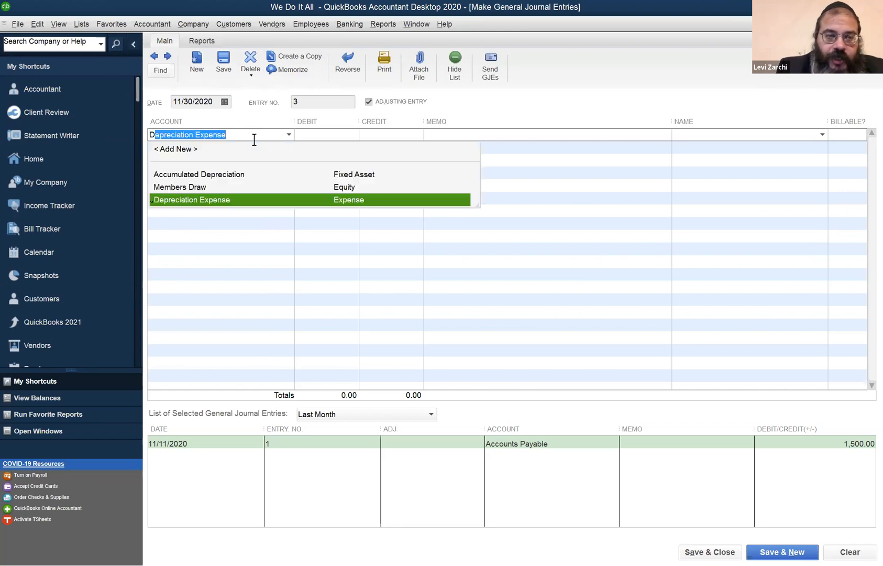
key("Tab")
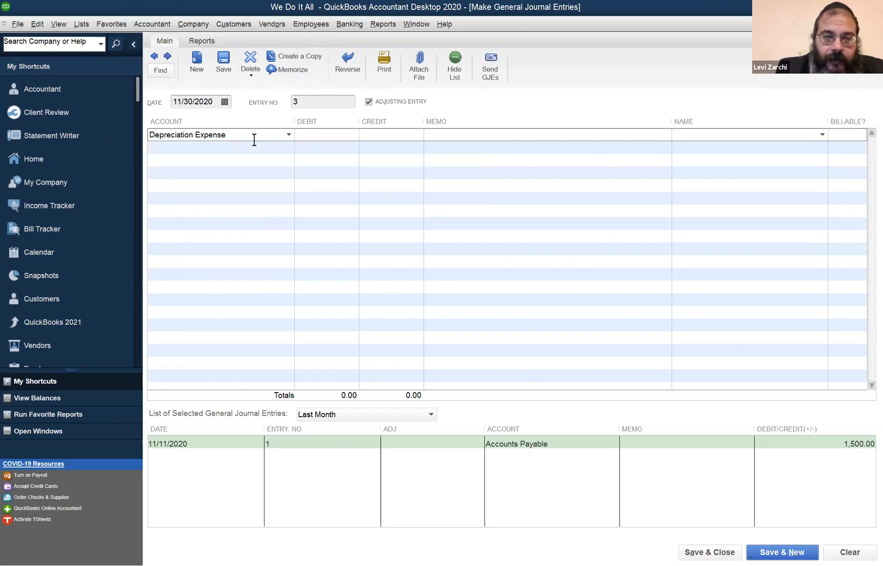
type("20")
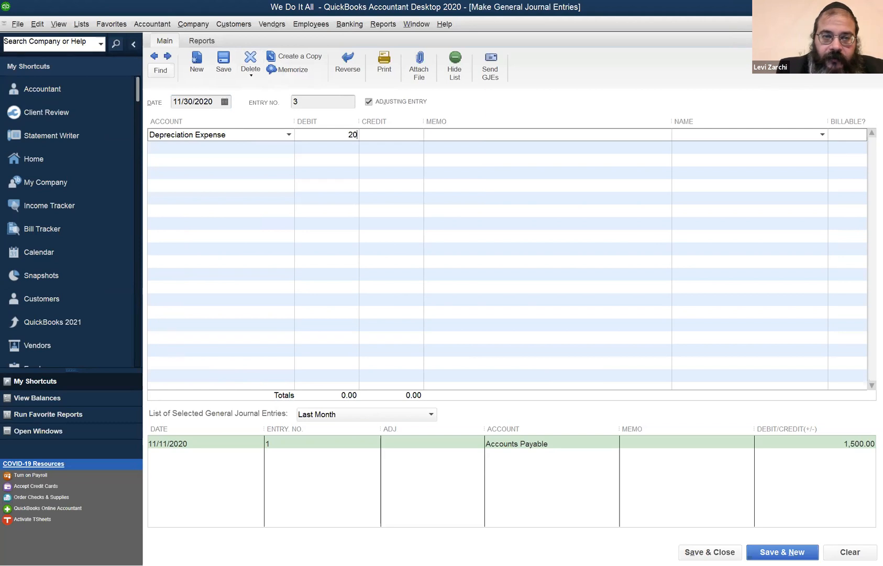
left_click(289, 132)
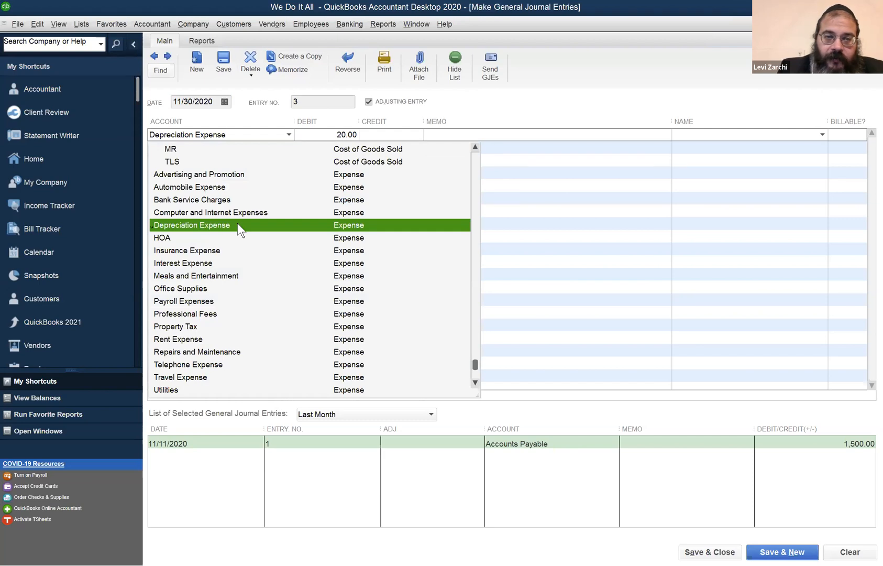
- On the journal entry's second line, assign the 20.00 credit to Accumulated Depreciation
left_click(199, 149)
left_click(204, 147)
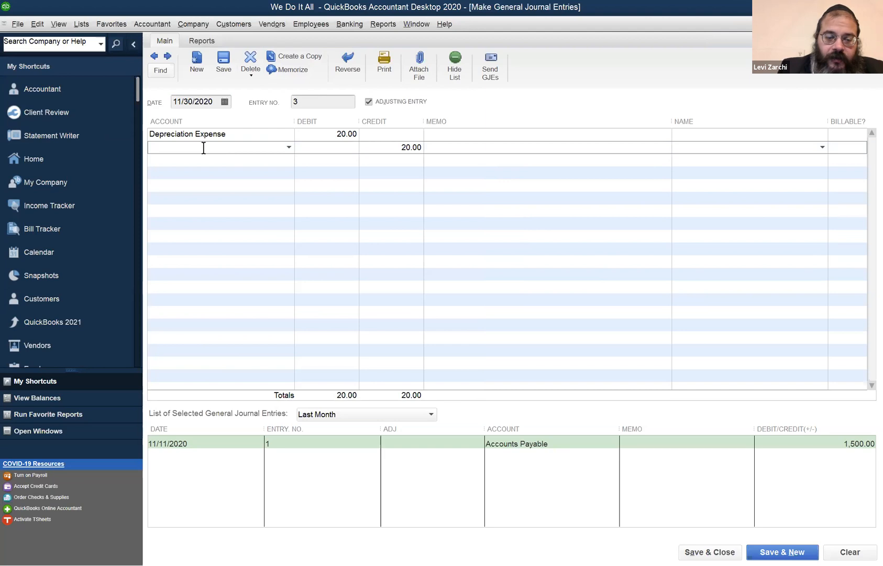
type("A")
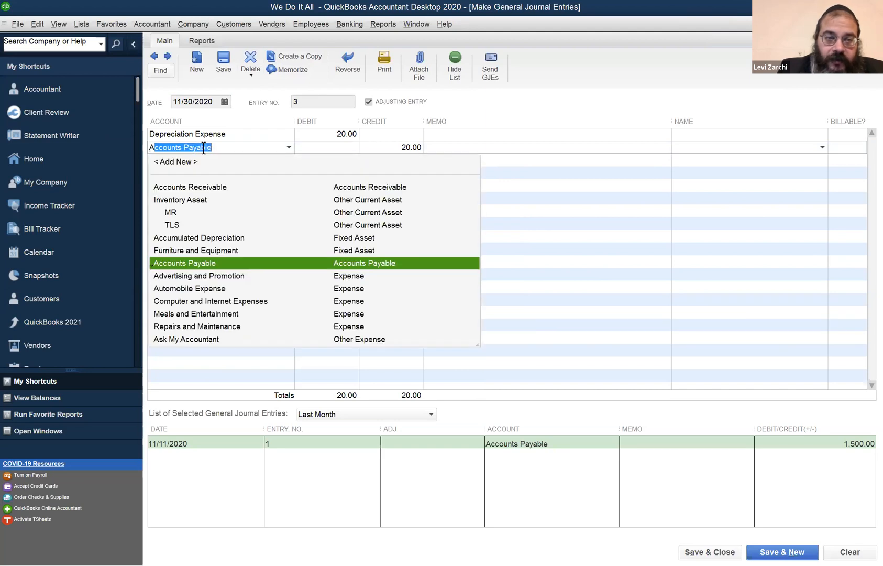
type("ccumulated Depreciation")
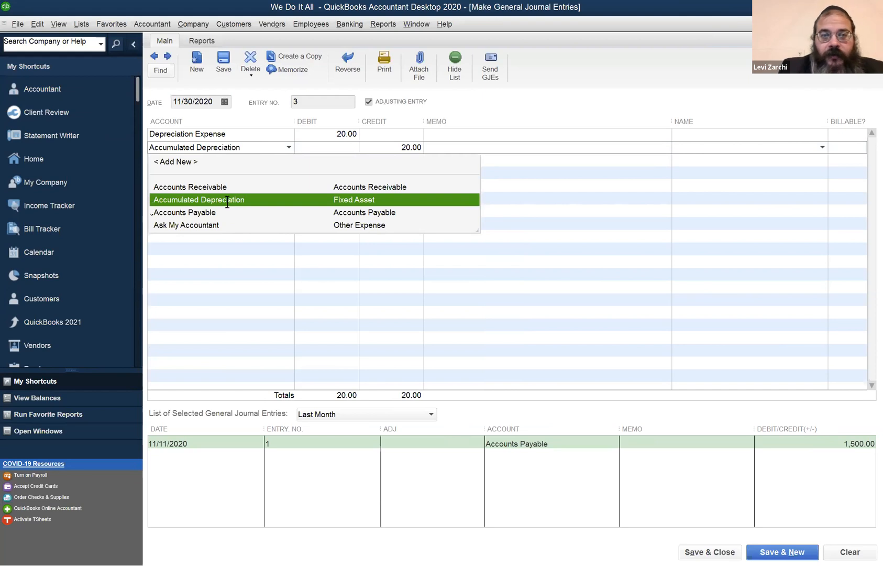
left_click(226, 202)
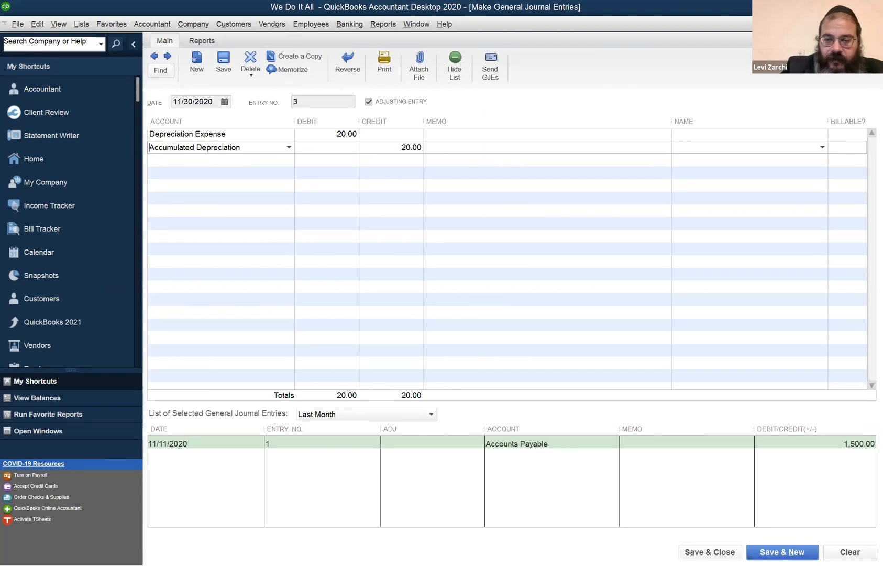
- Save and close the depreciation entry, dismiss the fixed asset notice, and refresh the affected reports
left_click(710, 551)
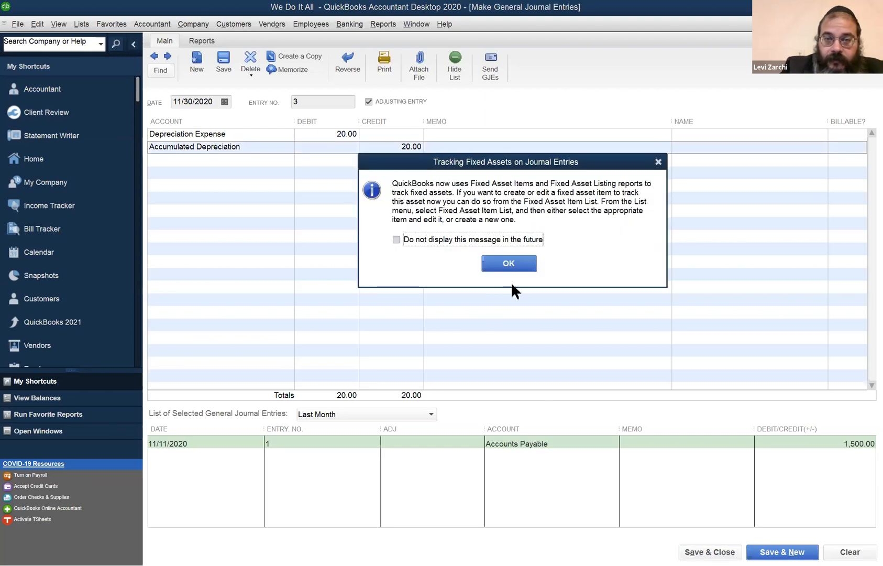
left_click(518, 264)
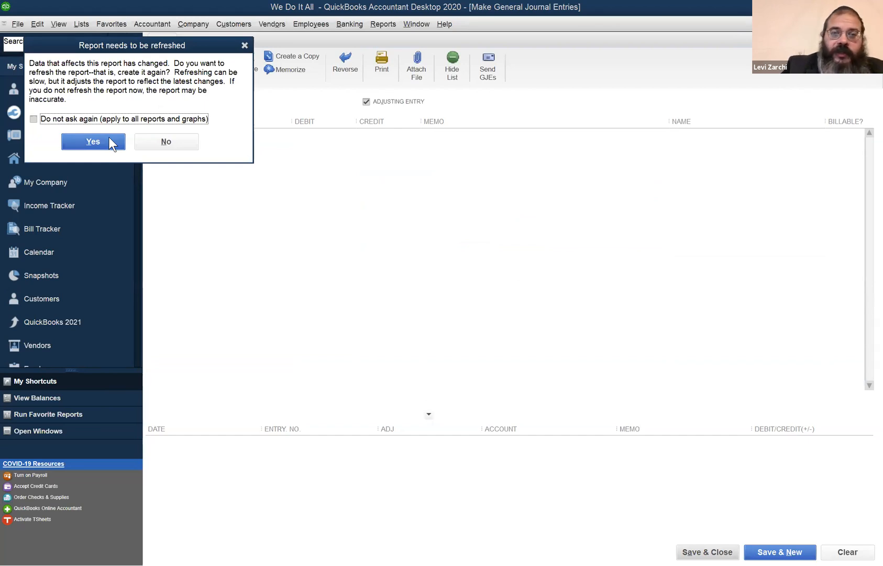
left_click(109, 136)
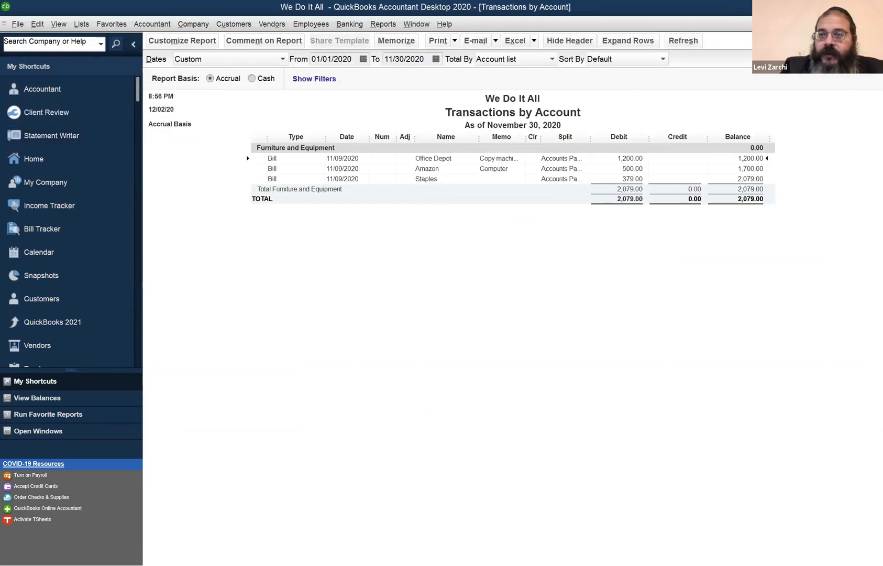
- Close the Transactions by Account report, view the Balance Sheet, and switch to the Profit & Loss report
key("Escape")
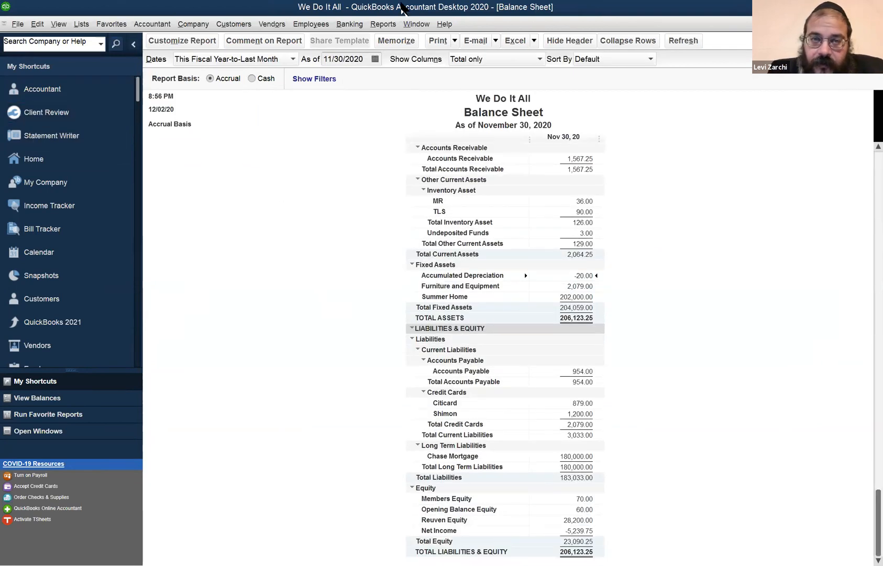
left_click(412, 23)
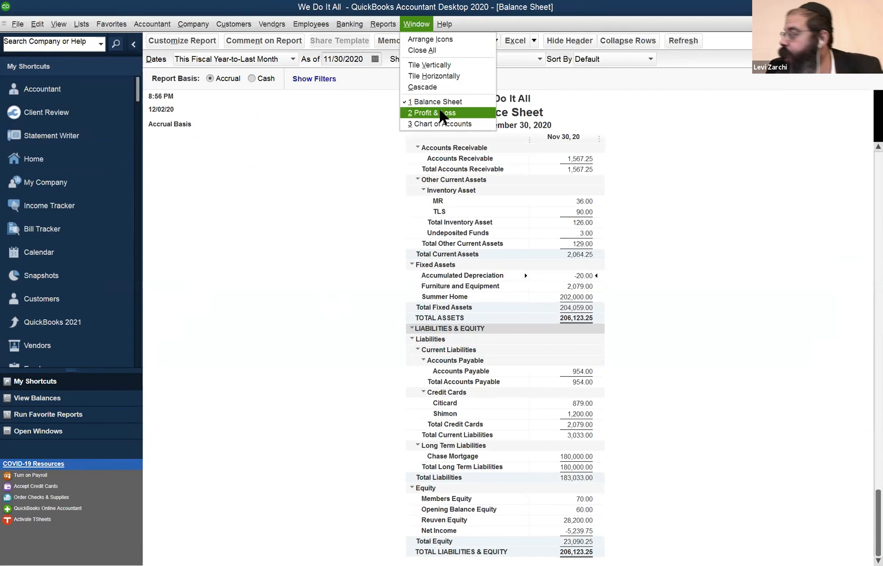
left_click(439, 108)
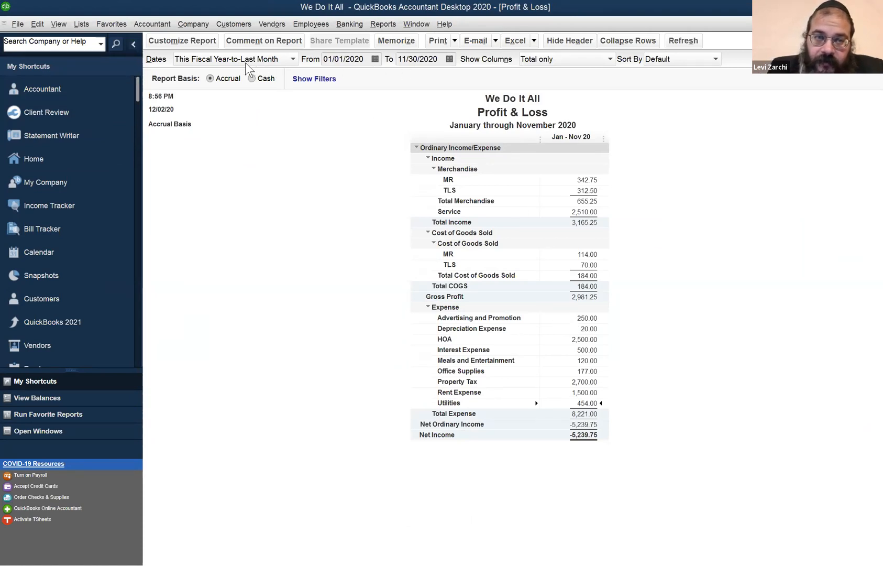
- Compare the Profit & Loss ending 11/29/2020 with the one ending 11/30/2020, leaving the end date at 11/30/2020
left_click(419, 58)
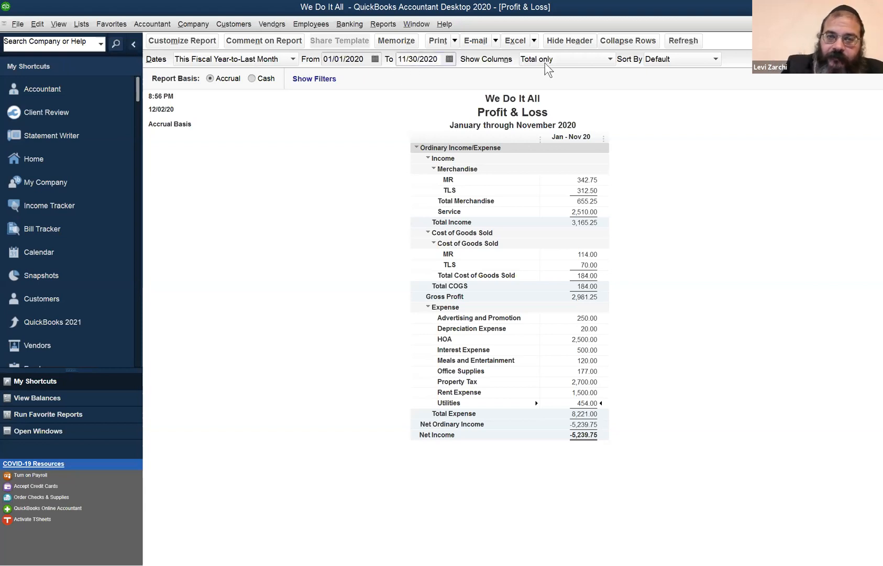
key("minus")
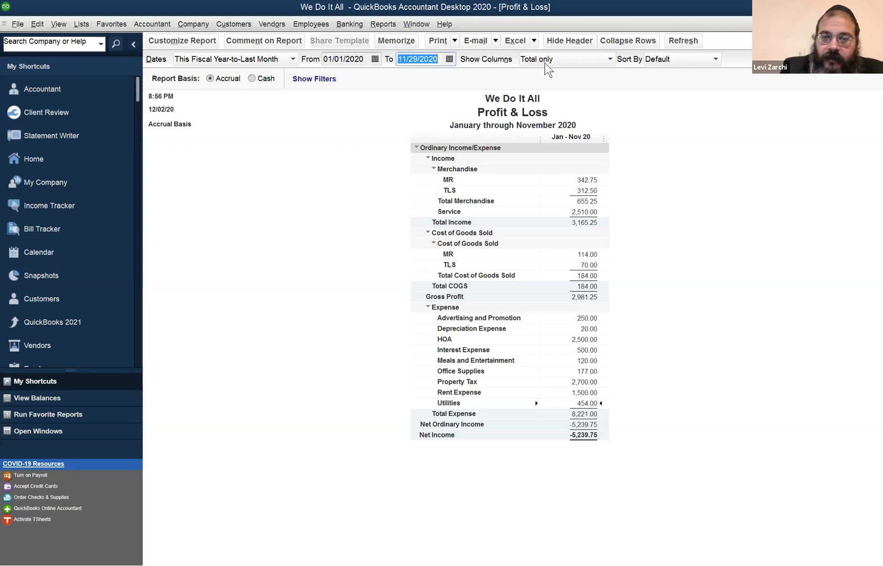
key("Tab")
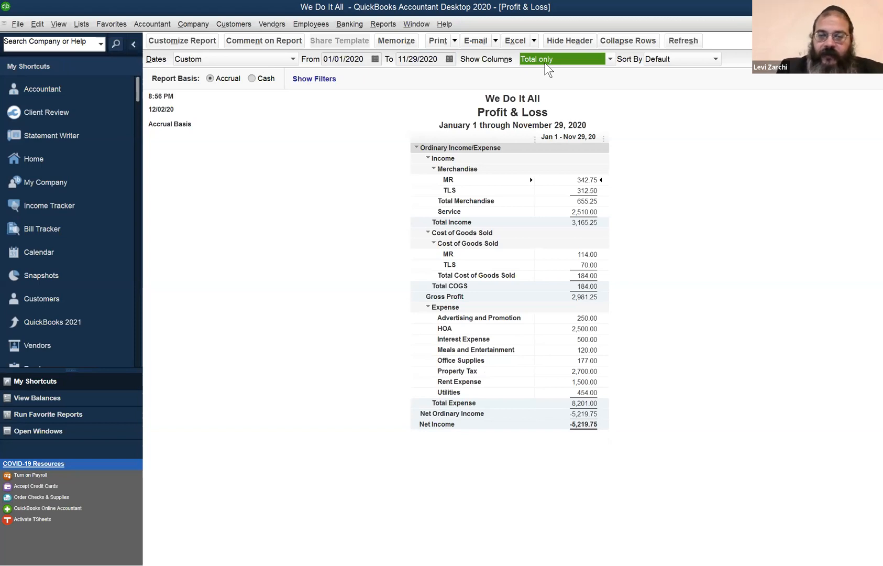
left_click(430, 59)
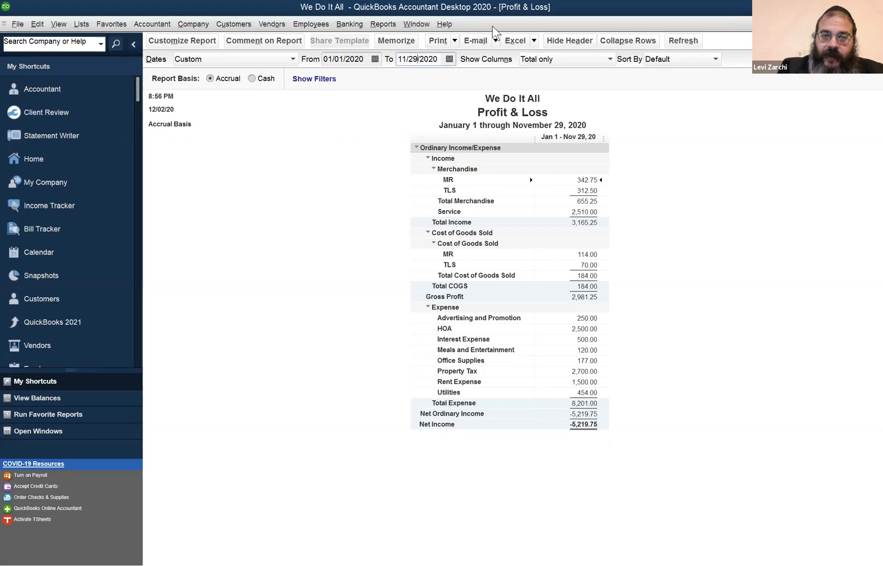
key("plus")
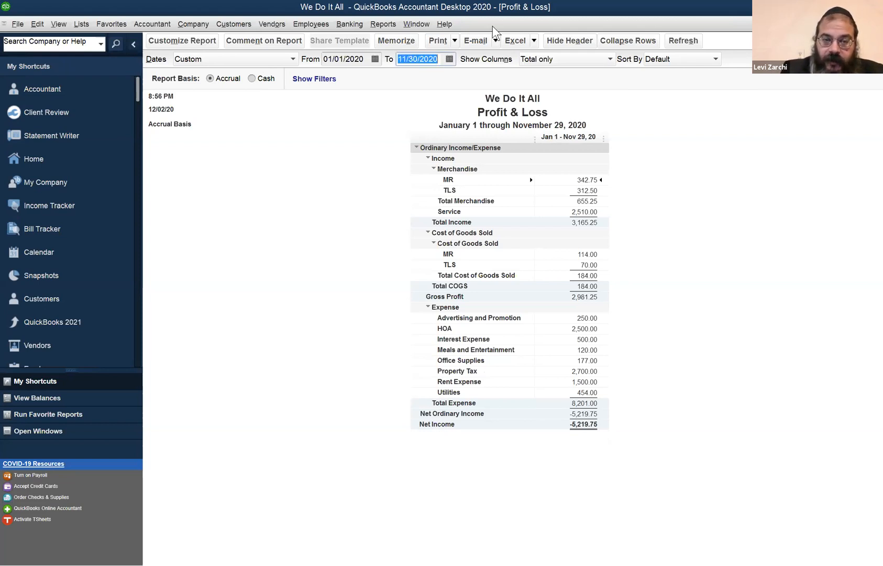
key("Tab")
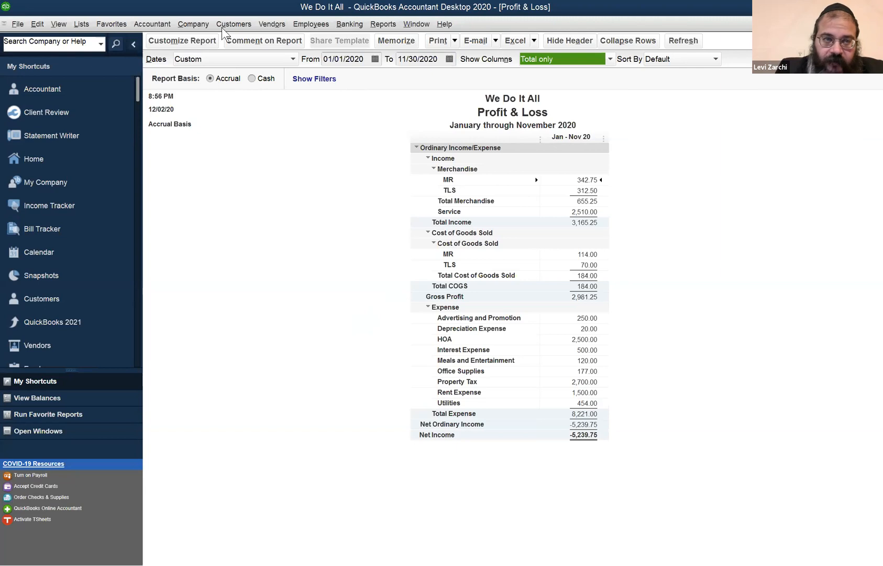
- Reopen general journal entries and go back to the saved depreciation entry dated 11/30/2020 to review it
left_click(204, 24)
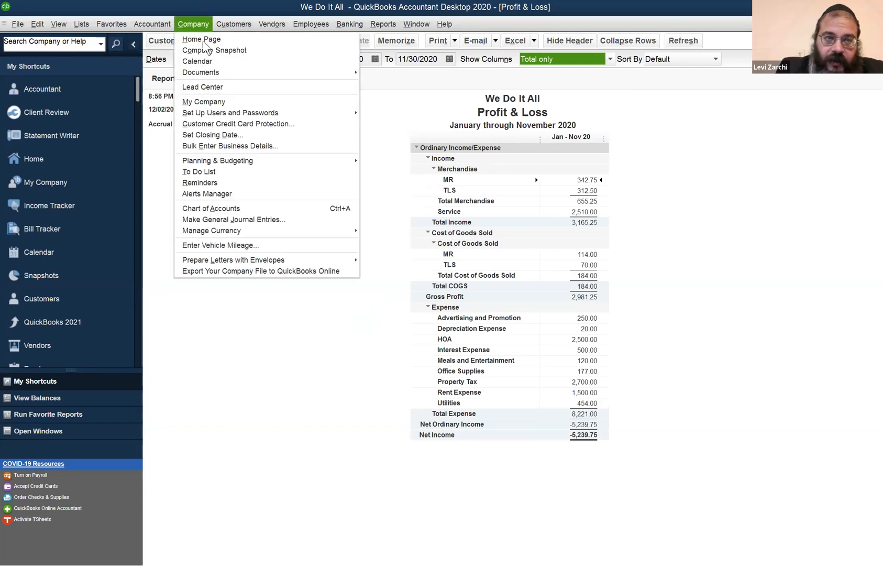
left_click(235, 220)
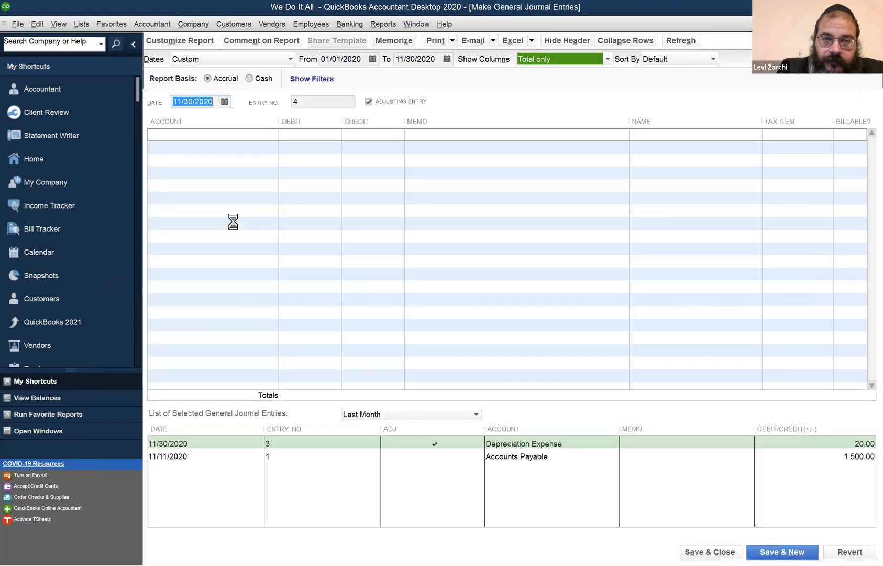
key("Return")
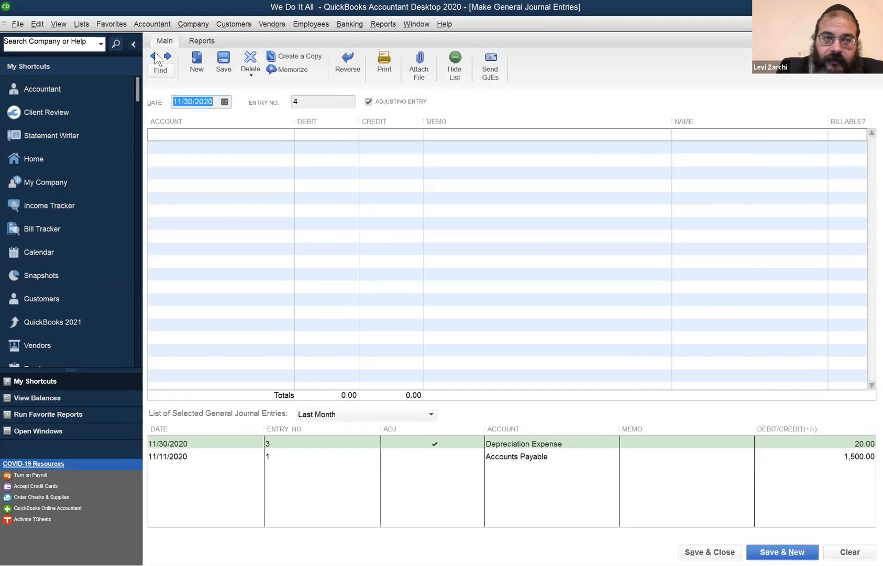
left_click(154, 55)
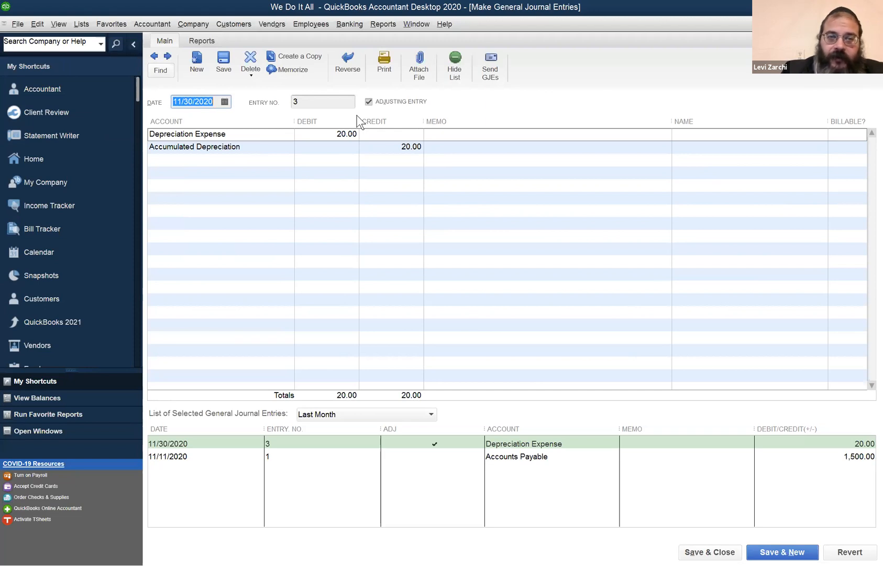
- Switch to the Balance Sheet and open the transaction details behind the Furniture and Equipment balance
left_click(402, 22)
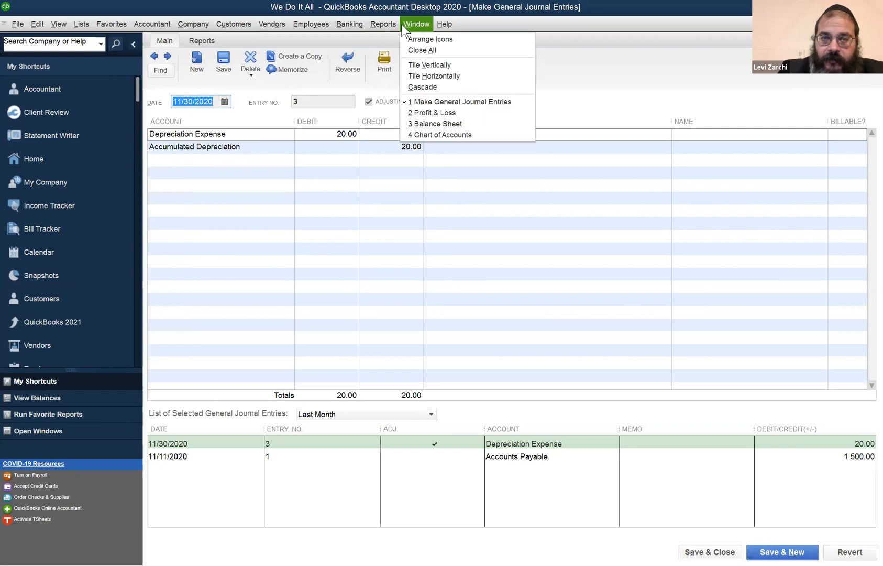
left_click(351, 534)
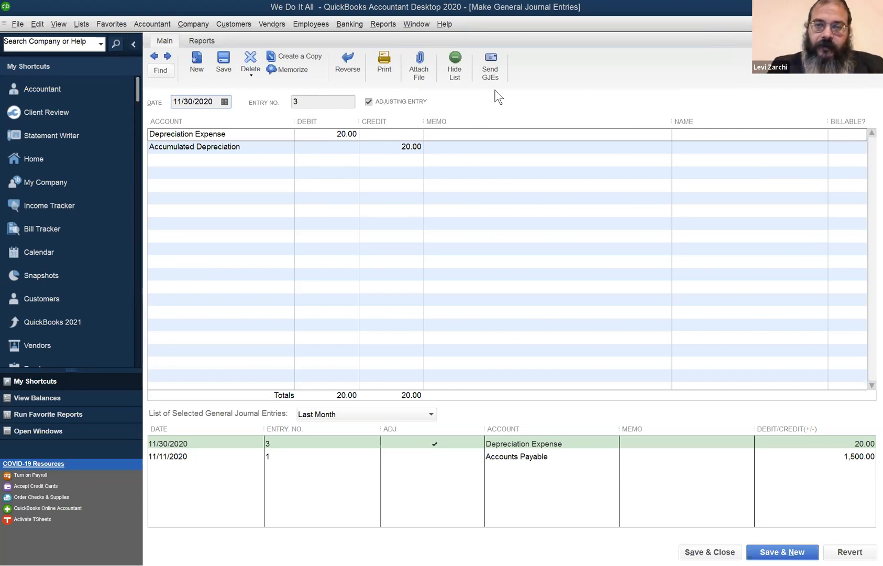
left_click(416, 23)
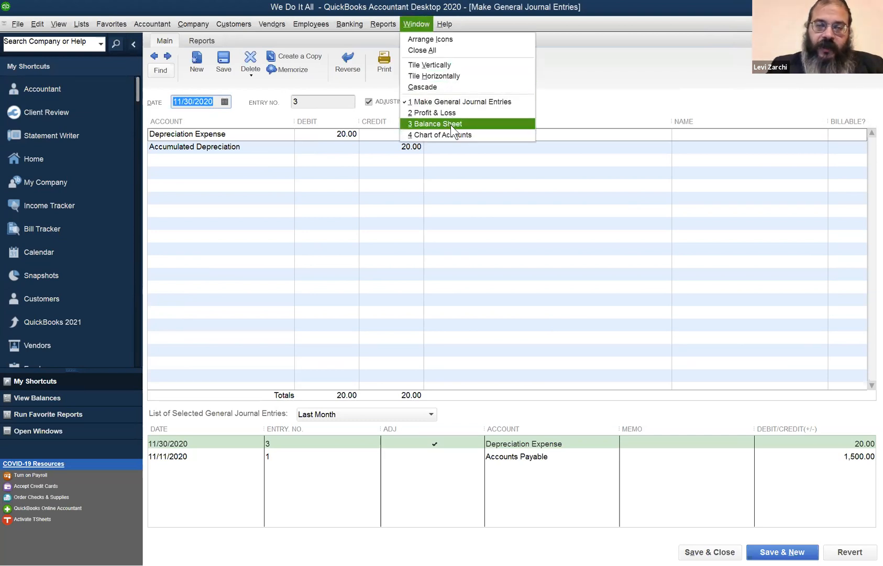
left_click(449, 126)
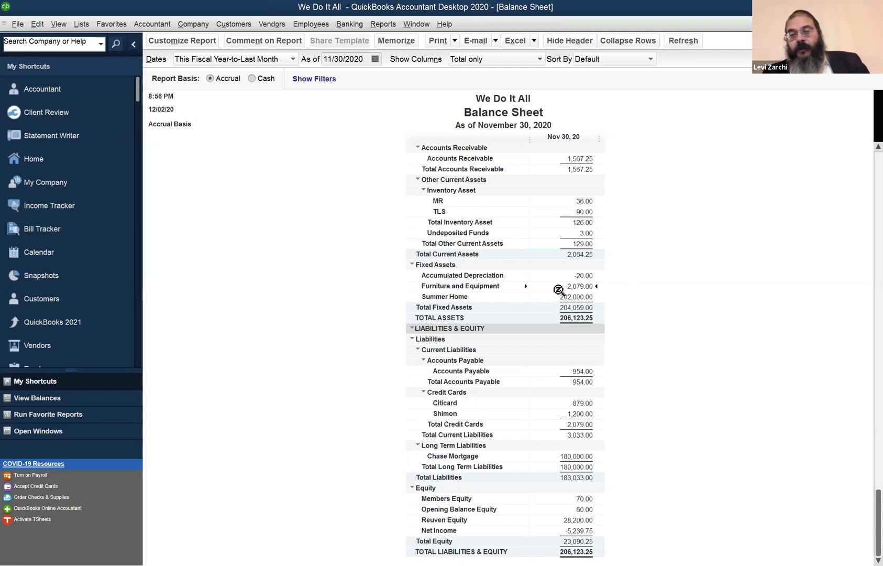
double_click(563, 286)
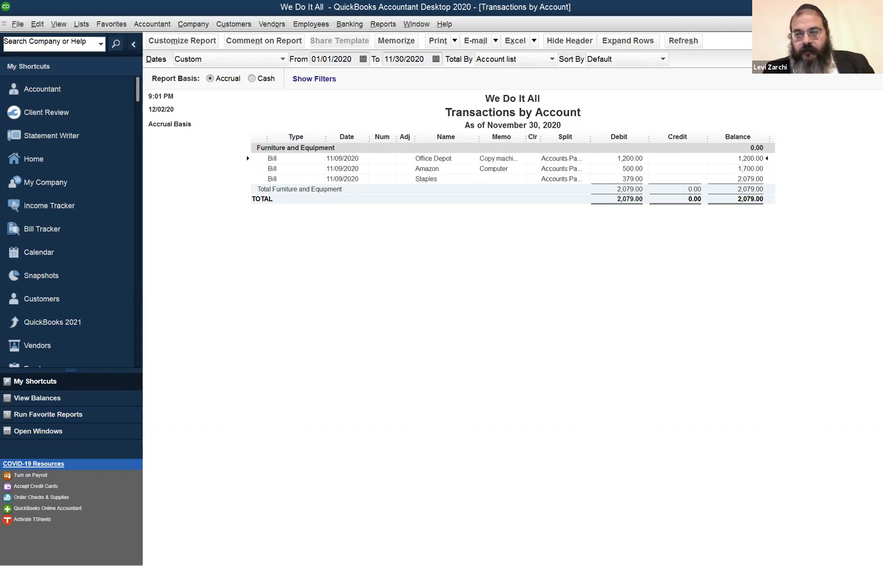
- Close the Transactions by Account report and examine the fixed asset balances and liabilities on the Balance Sheet
left_click(875, 24)
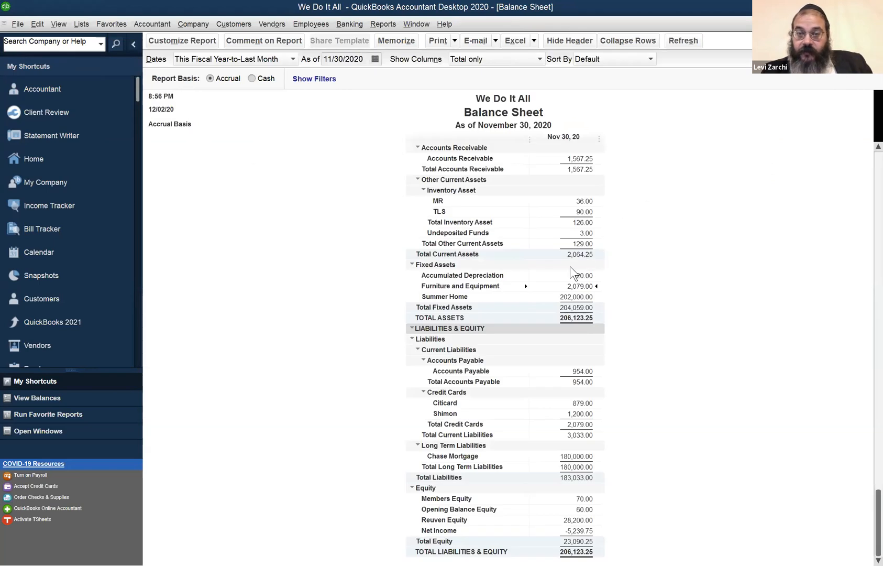
left_click(587, 274)
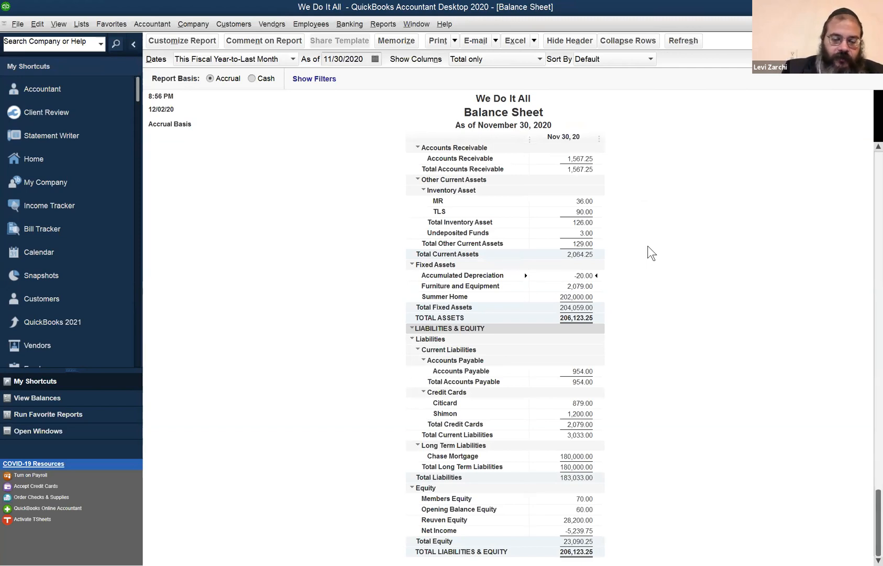
scroll(650, 286, "up", 1)
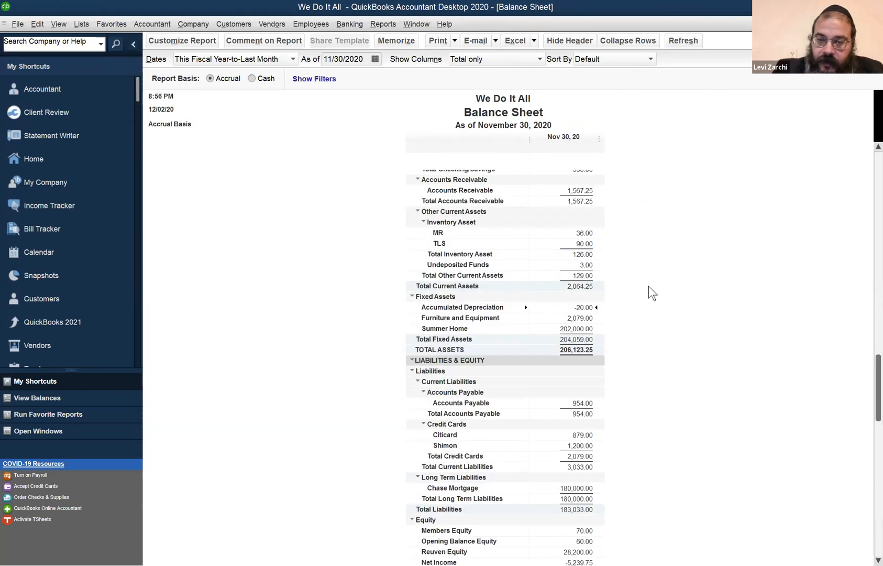
scroll(586, 348, "down", 1)
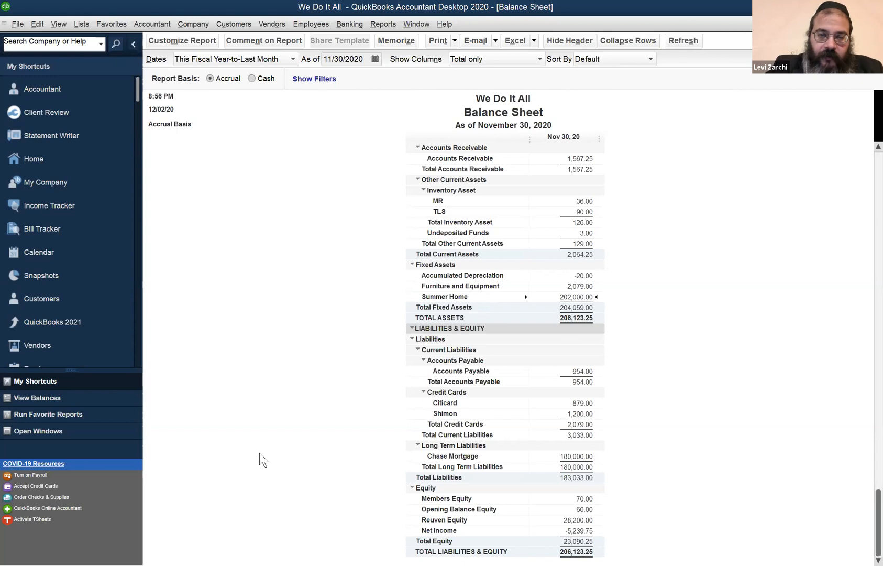
scroll(429, 341, "up", 1)
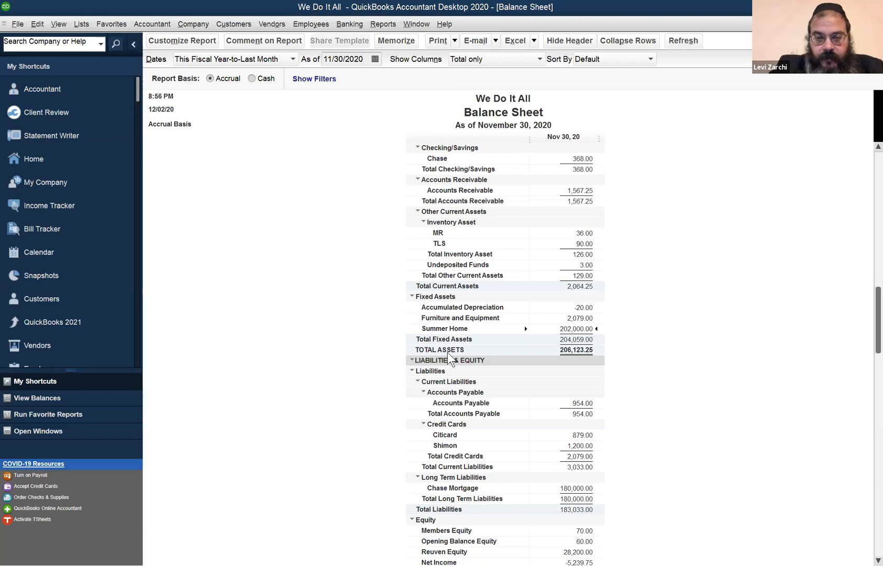
scroll(470, 330, "down", 1)
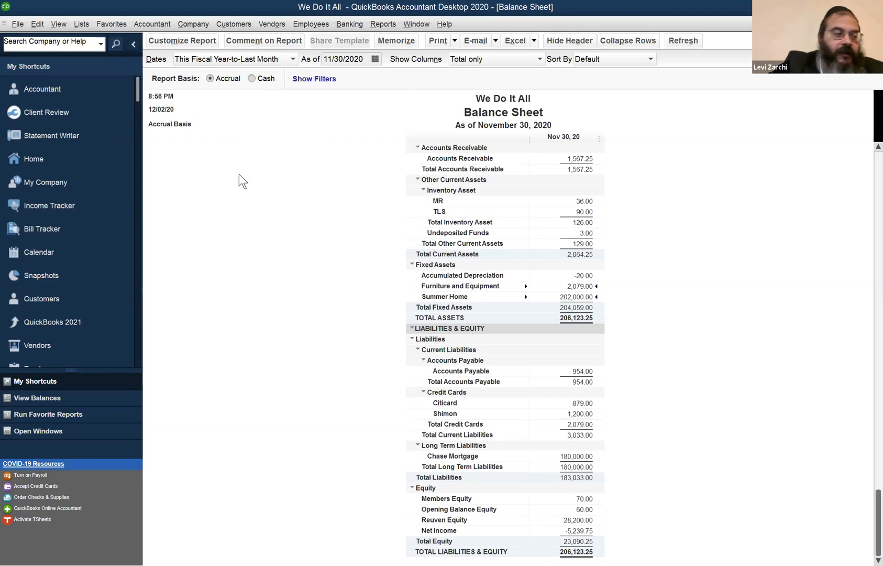
- Reverse the 11/30/2020 depreciation journal entry with entry 3R dated 12/01/2020, and save and close it
left_click(409, 23)
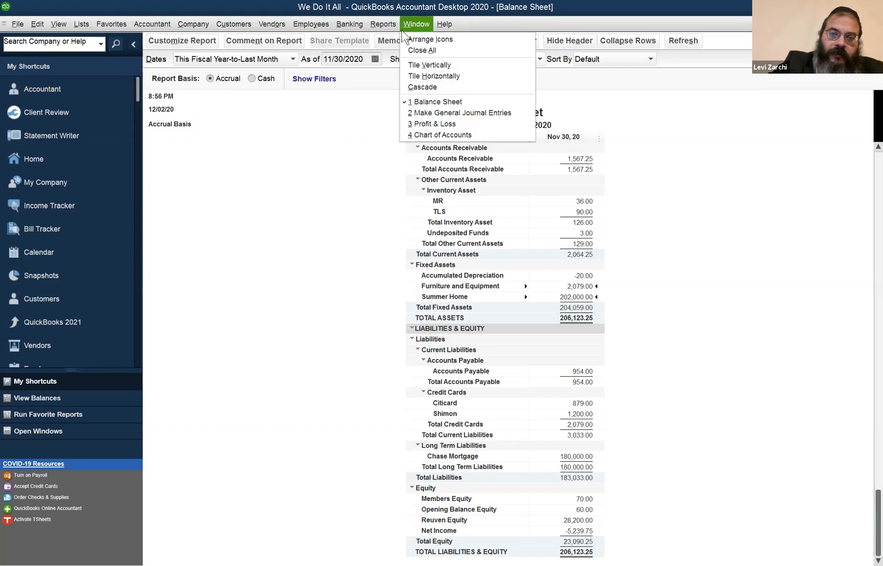
left_click(438, 113)
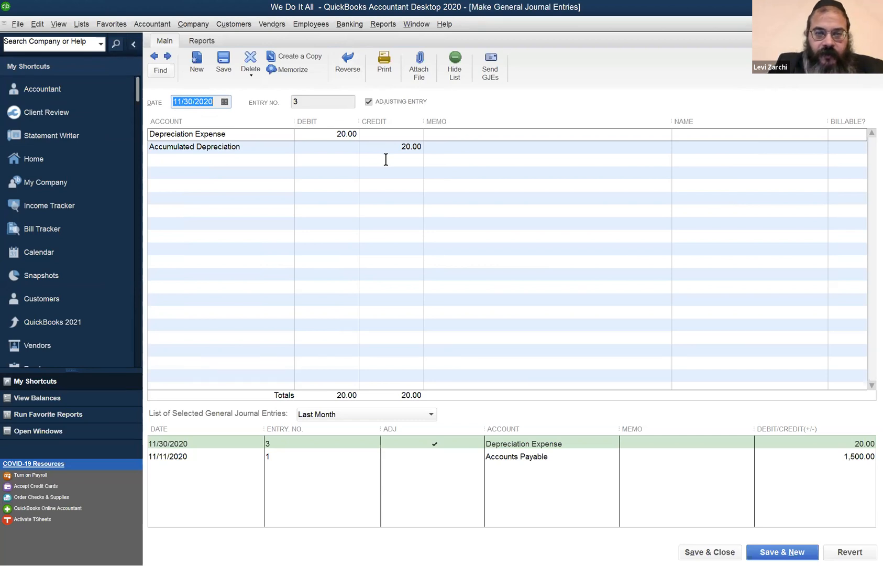
left_click(349, 62)
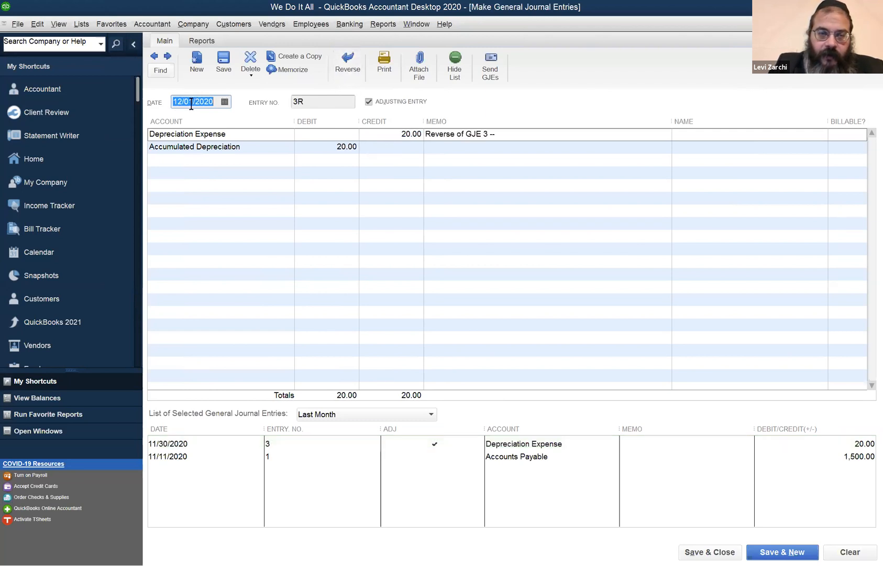
left_click(311, 104)
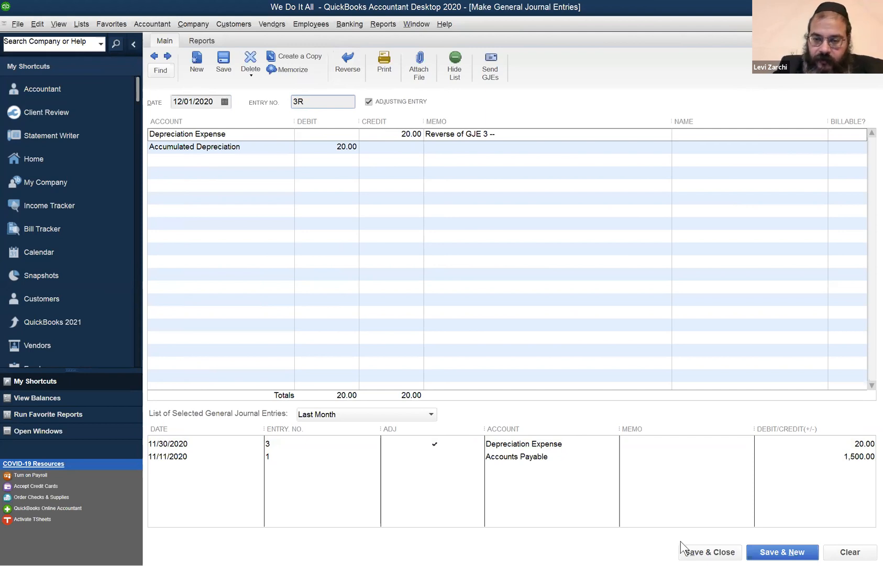
left_click(710, 552)
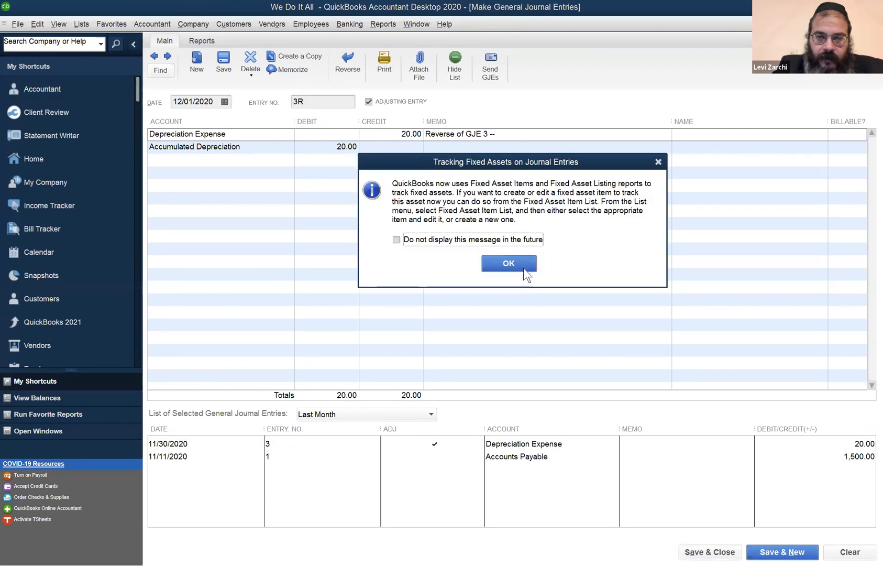
left_click(523, 266)
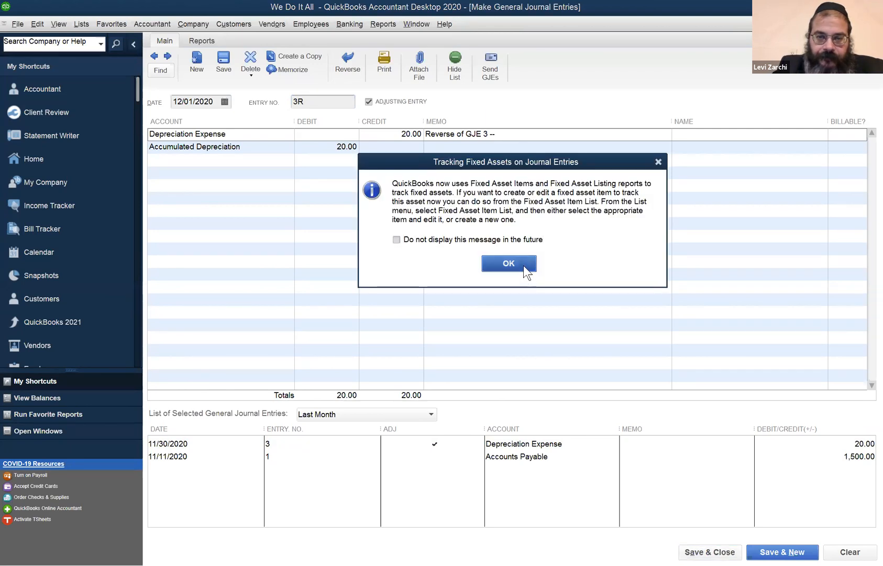
- Extend the Profit & Loss end date to 12/01/2020 and inspect the transactions behind Depreciation Expense
left_click(351, 59)
scroll(377, 202, "up", 3)
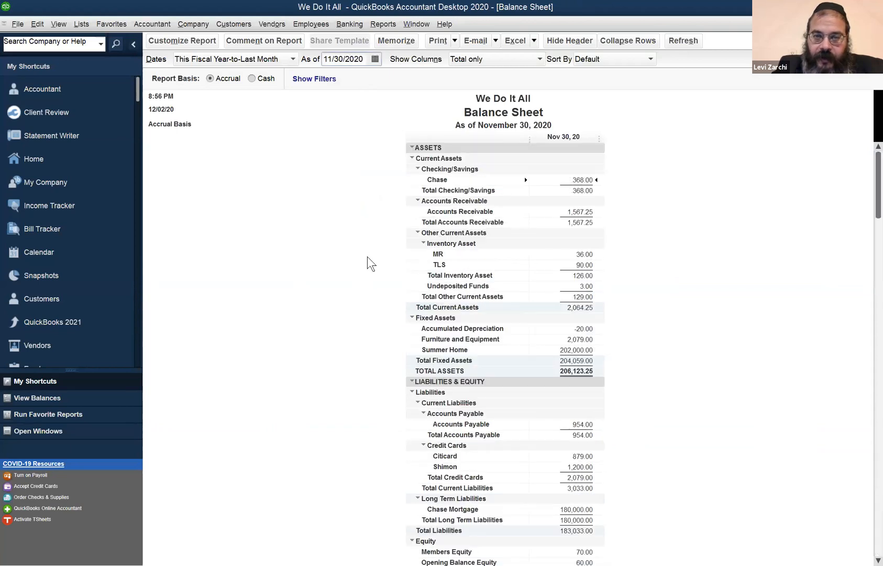
left_click(417, 24)
left_click(404, 112)
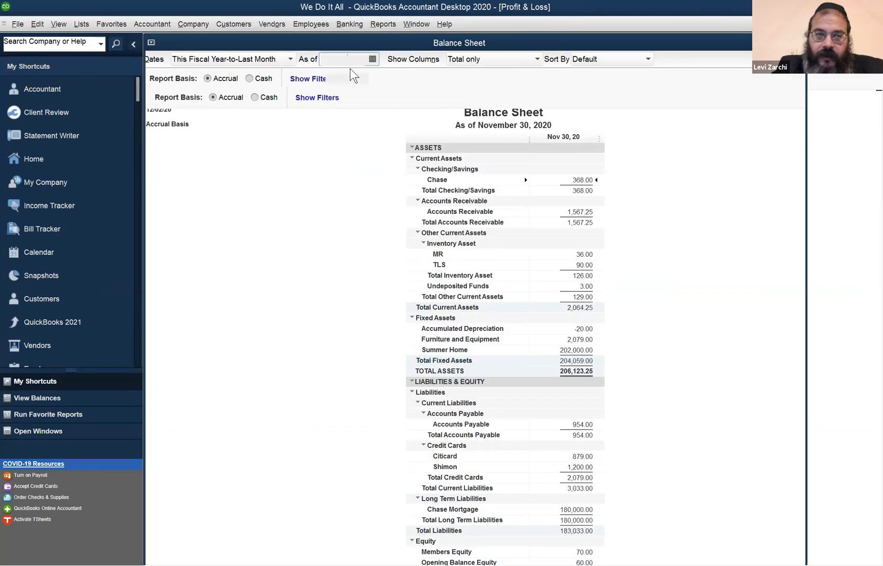
left_click(415, 64)
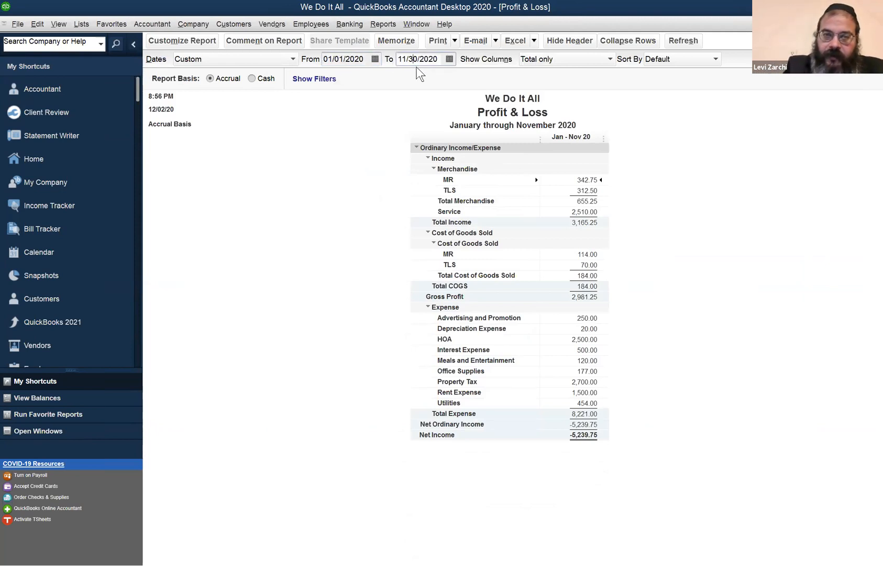
key("plus")
key("Tab")
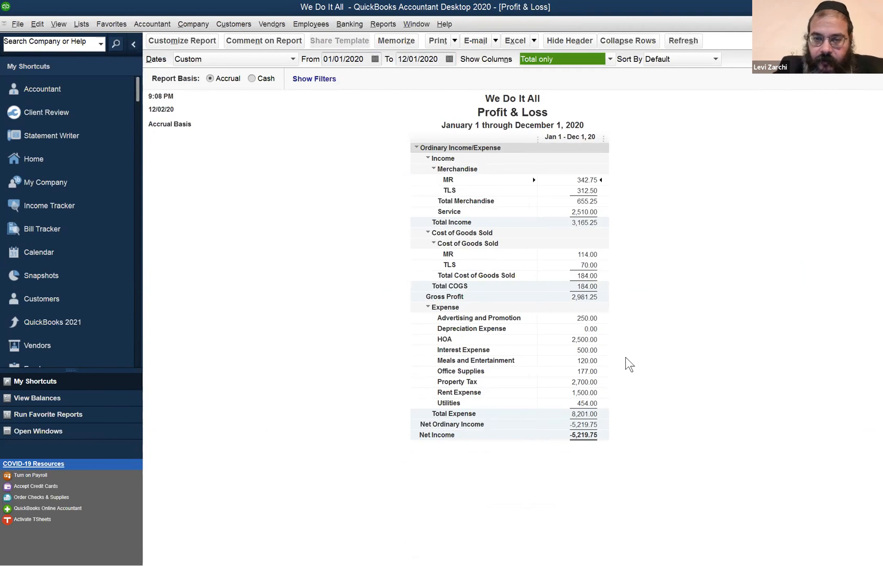
double_click(589, 329)
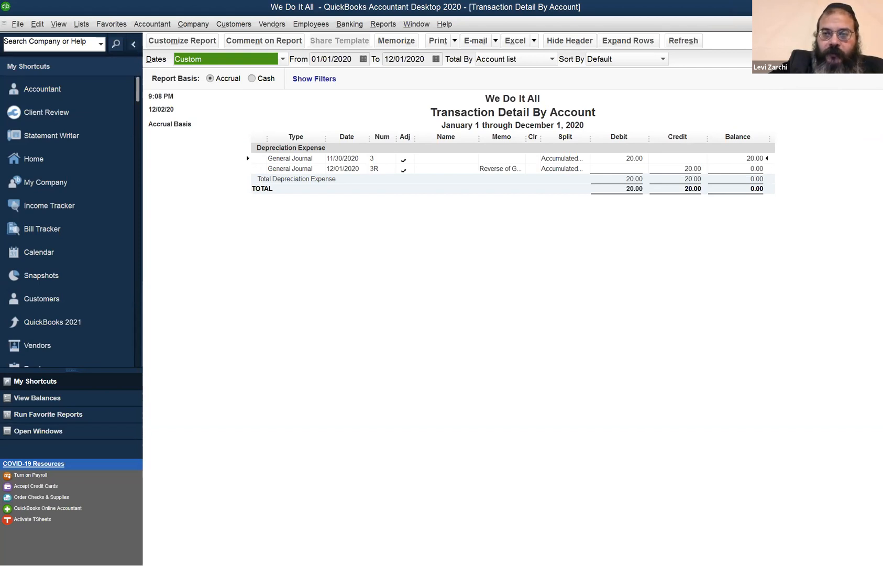
key("Escape")
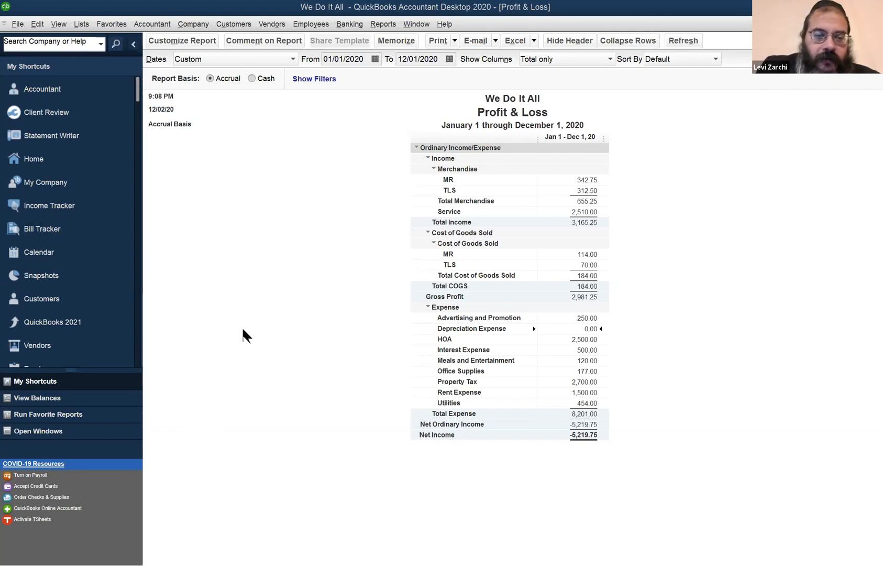
left_click(150, 20)
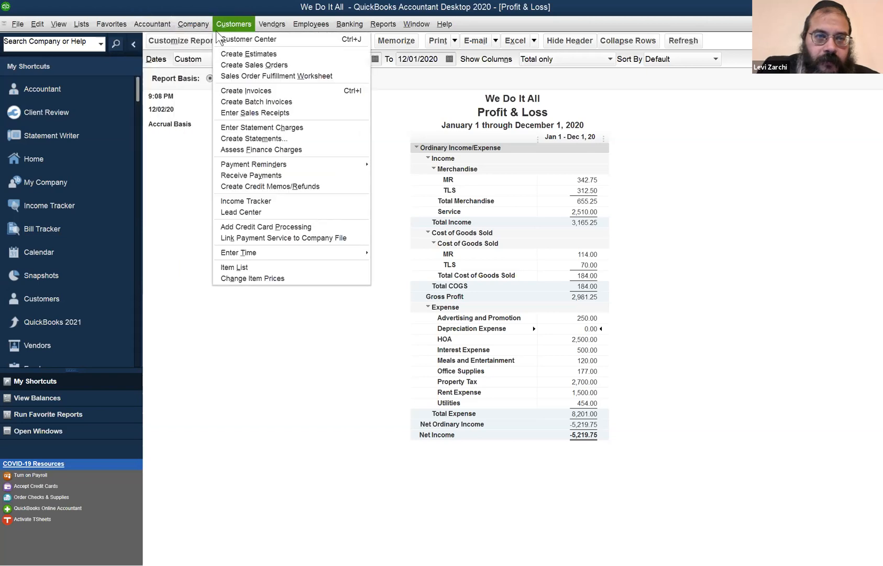
left_click(124, 22)
left_click(233, 271)
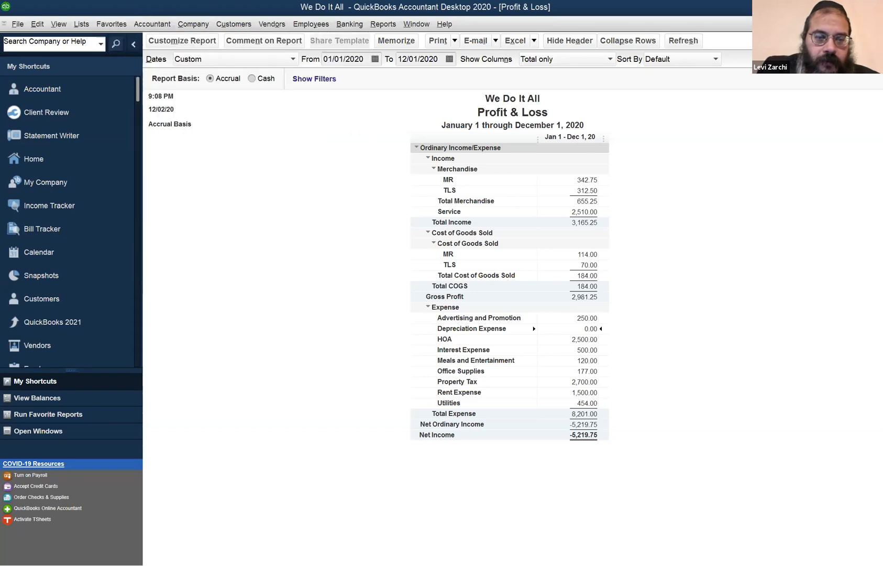
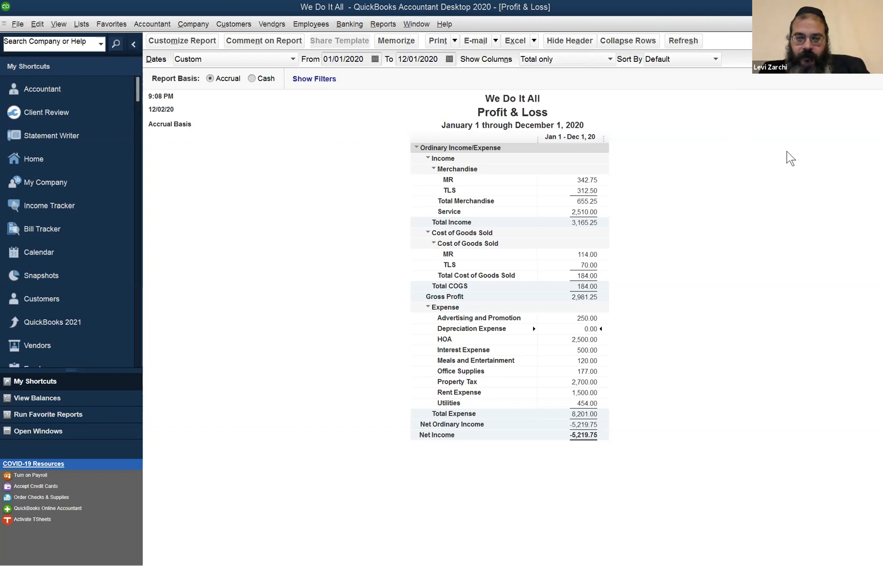
- Switch from the Profit & Loss report back to the open Balance Sheet report
left_click(356, 25)
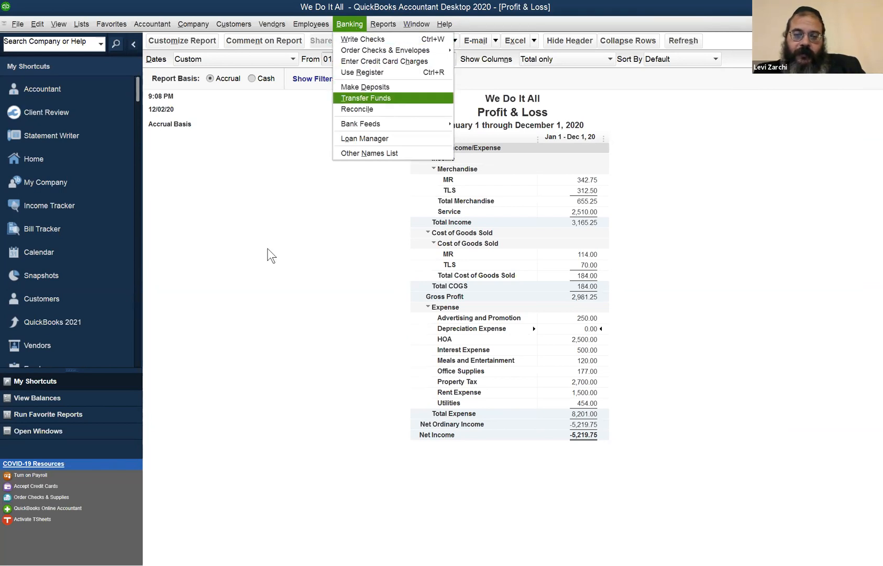
left_click(287, 339)
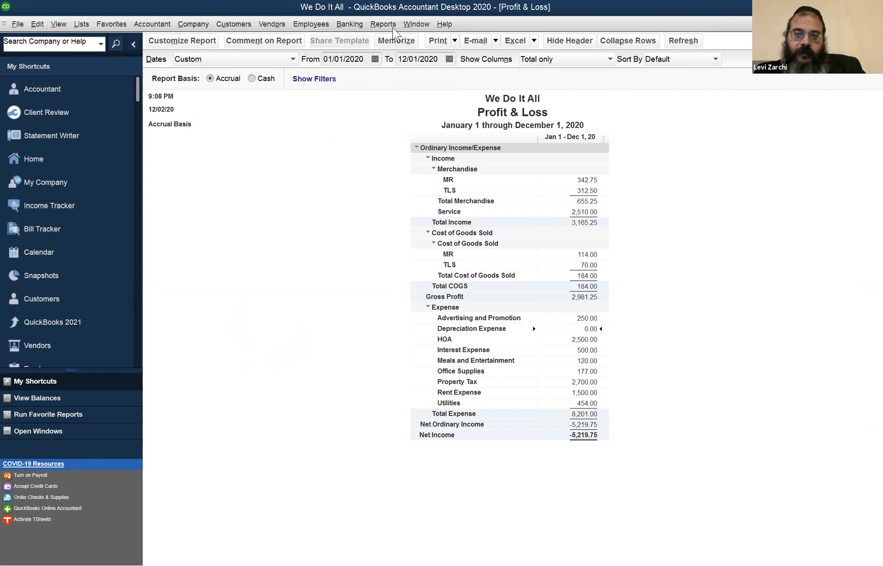
left_click(408, 23)
left_click(444, 111)
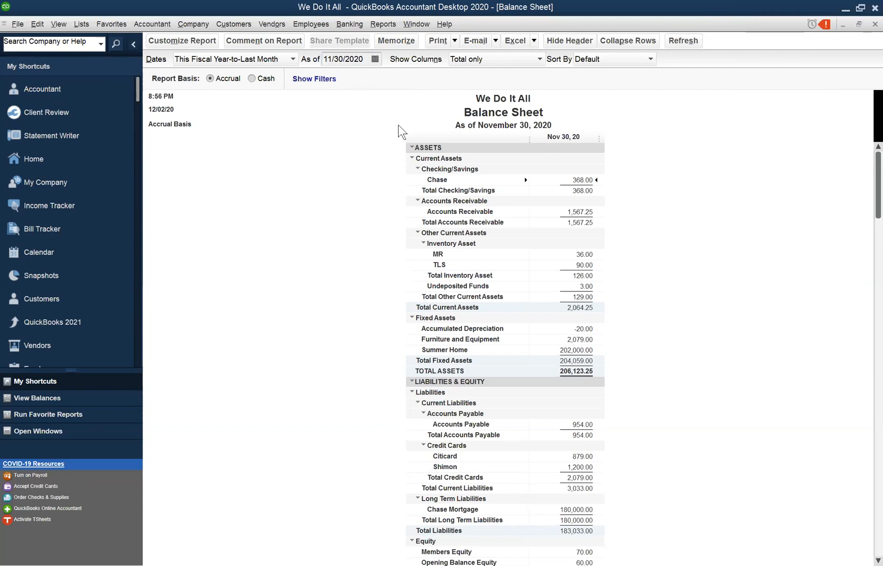
left_click(342, 59)
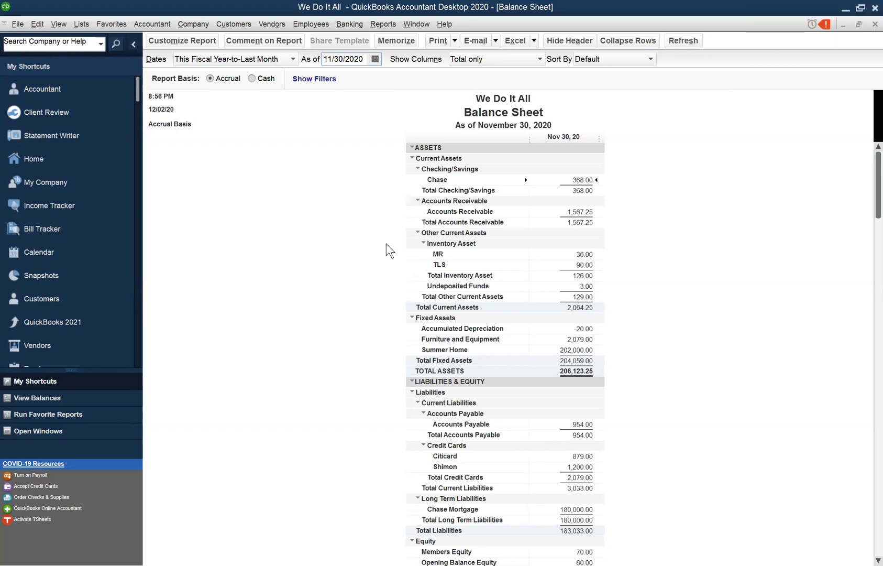
left_click(426, 26)
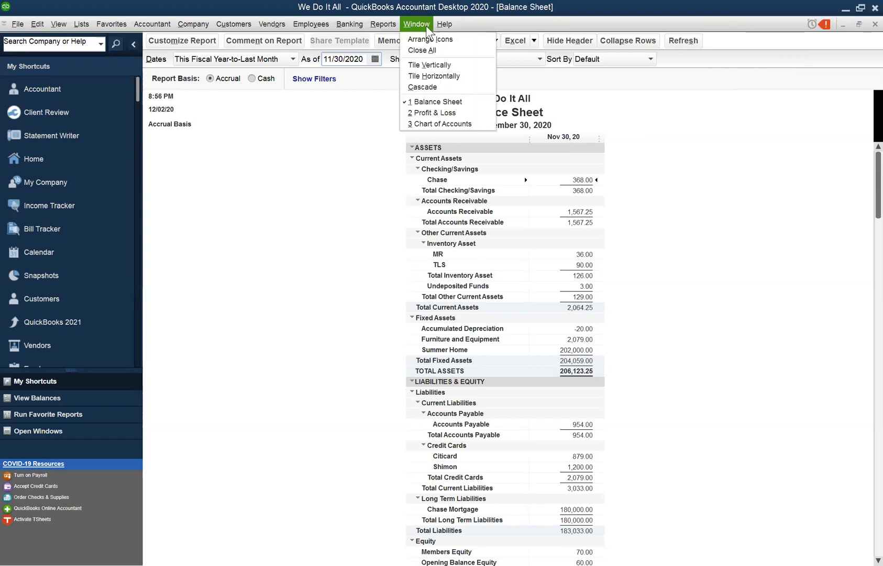
left_click(336, 207)
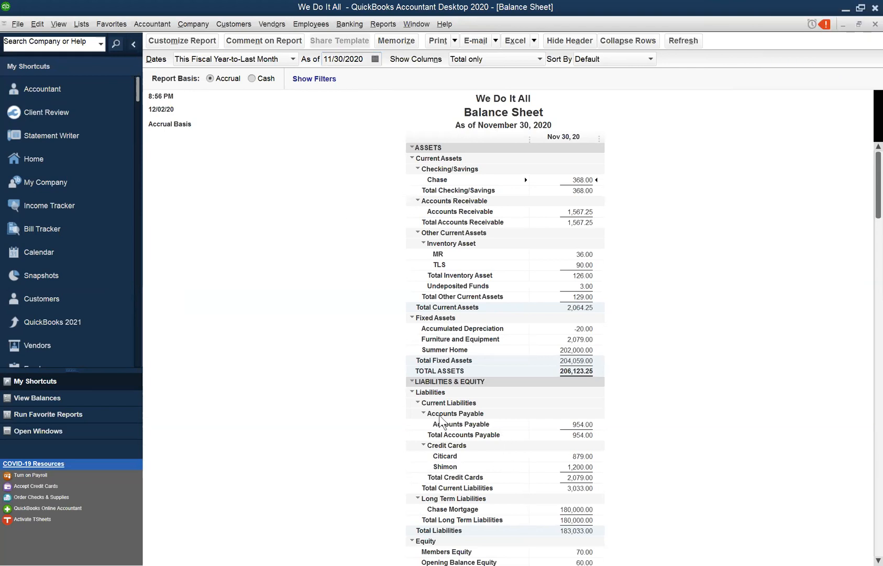
left_click(431, 25)
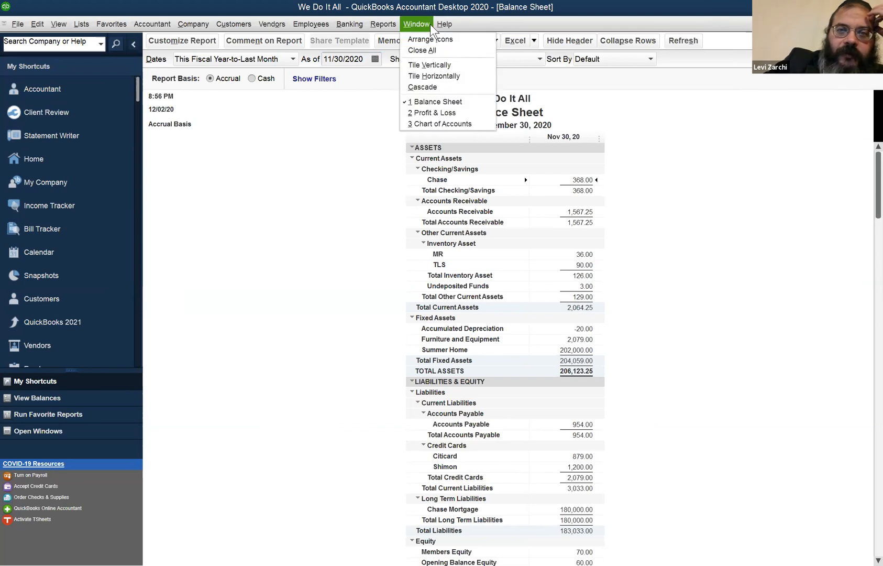
mouse_move(350, 24)
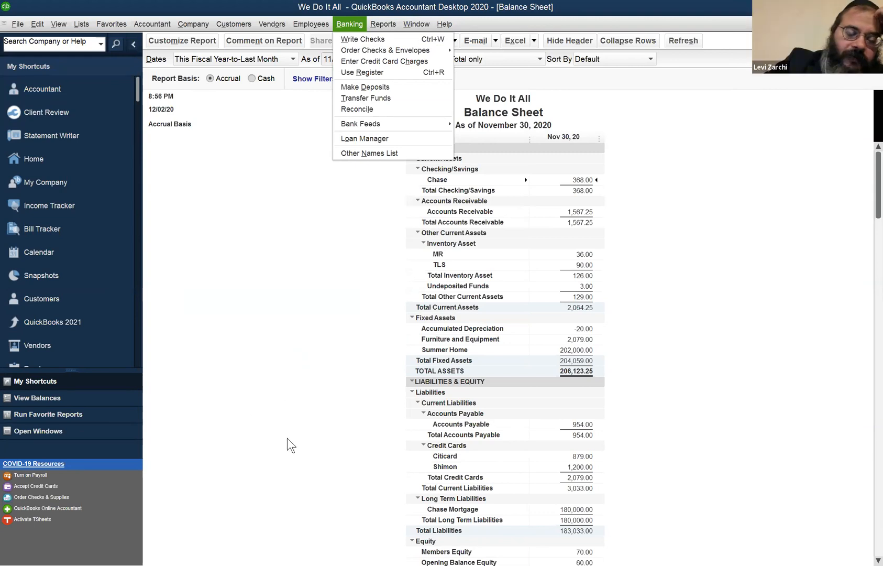
left_click(352, 461)
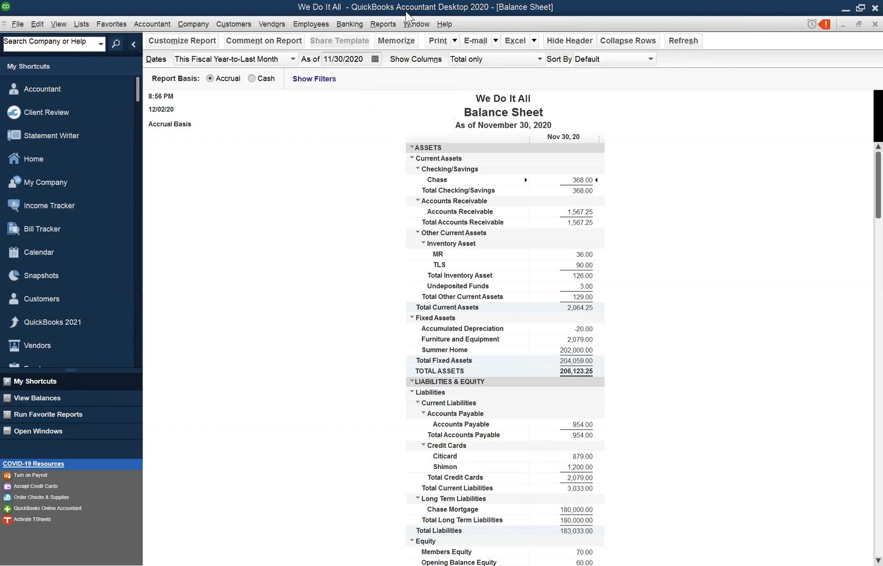
left_click(350, 25)
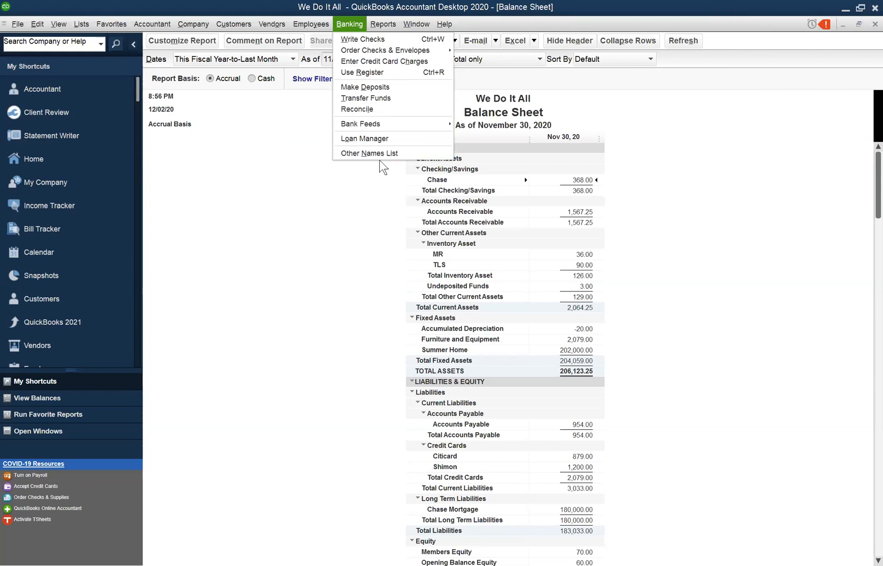
left_click(674, 180)
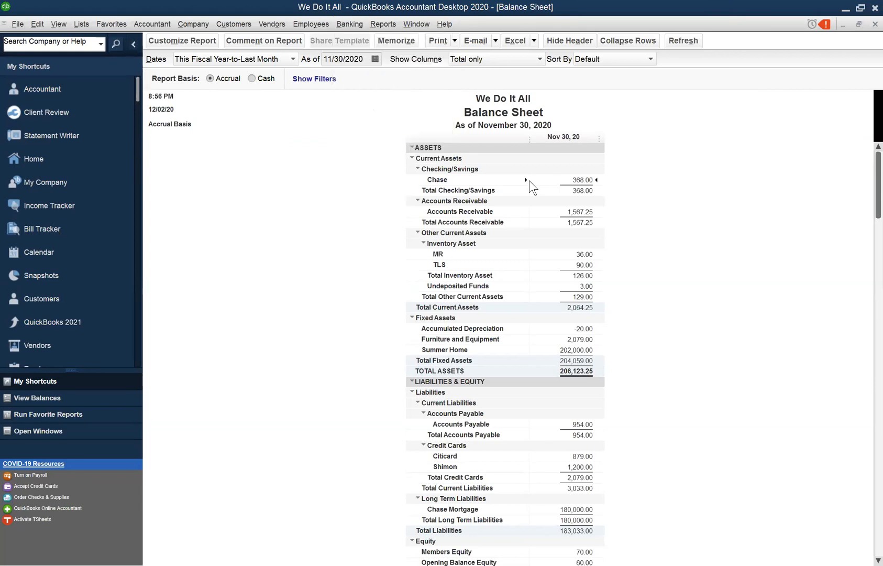
left_click(350, 24)
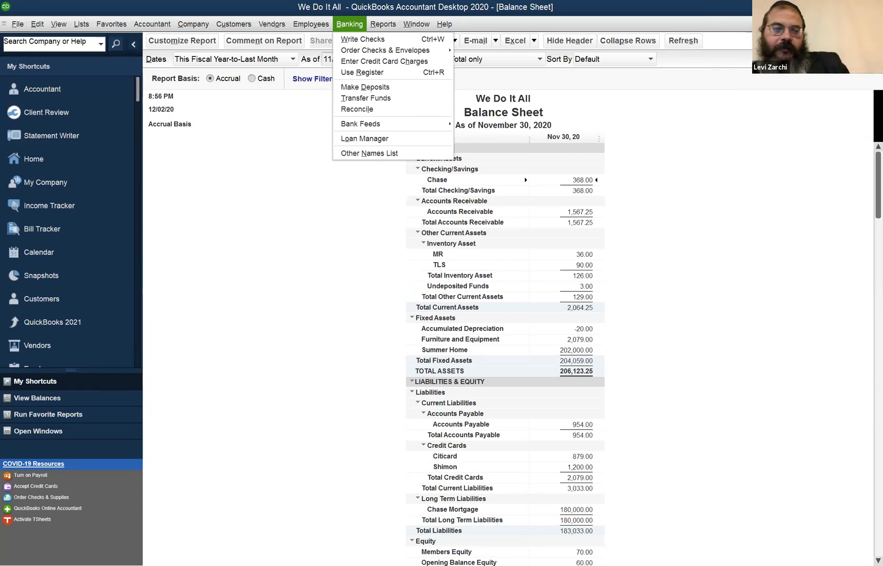
left_click(715, 4)
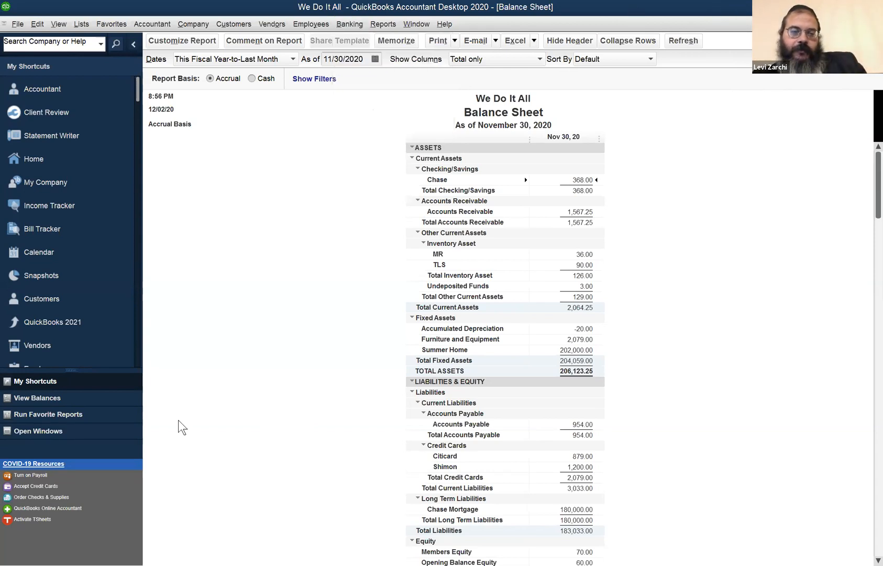
left_click(415, 23)
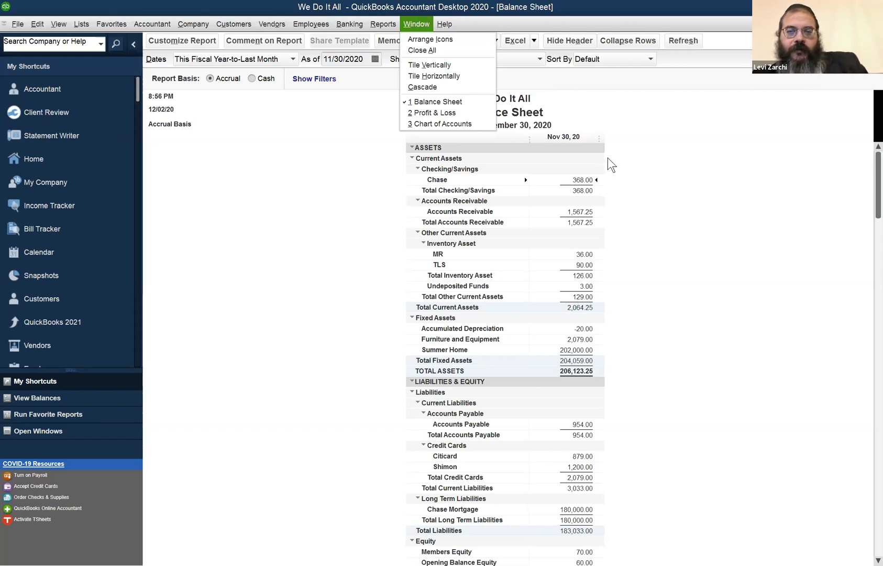
left_click(668, 168)
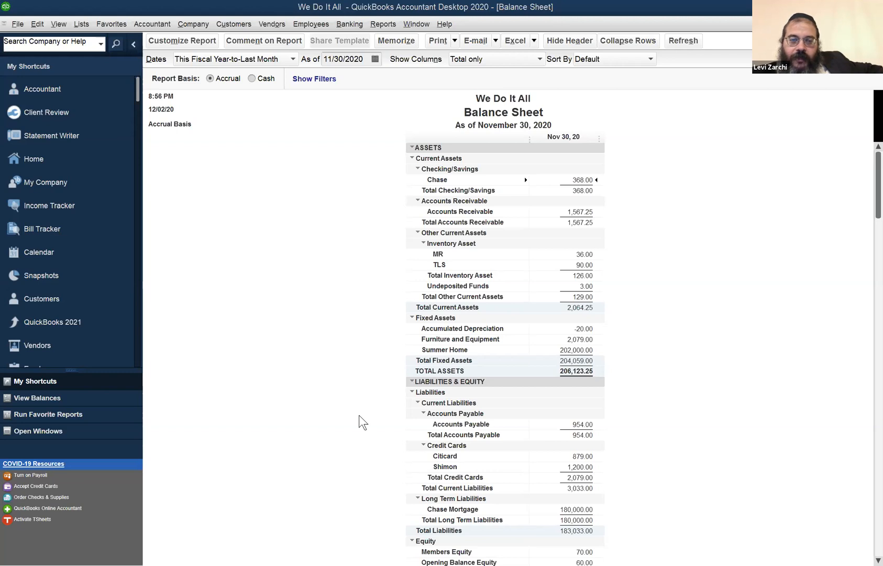
left_click(693, 454)
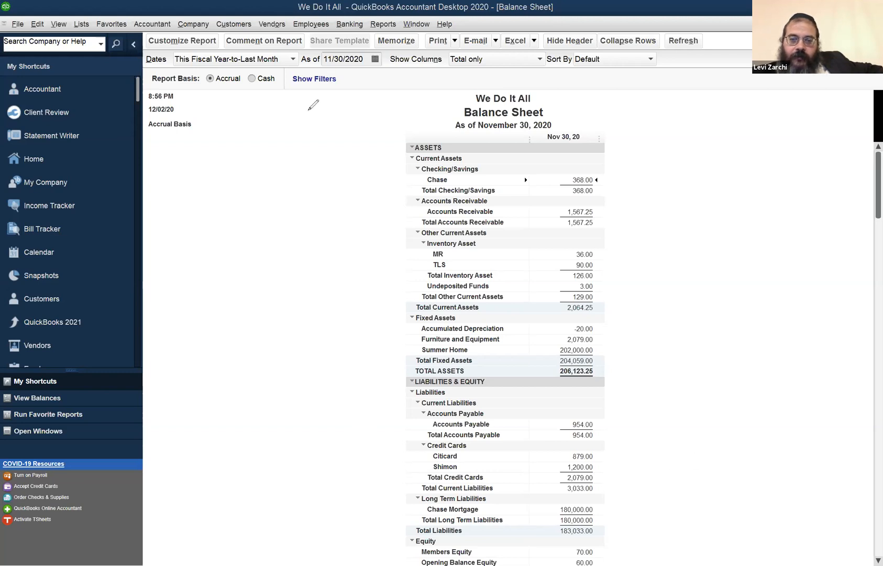
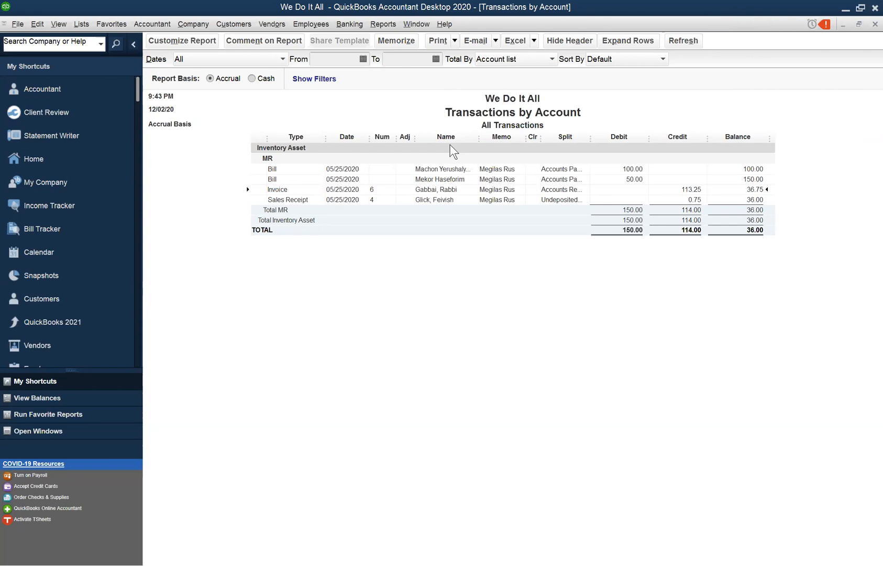
- Open the invoice behind the Megilas Rus inventory credit in the Transactions by Account report, review it and close it
double_click(694, 189)
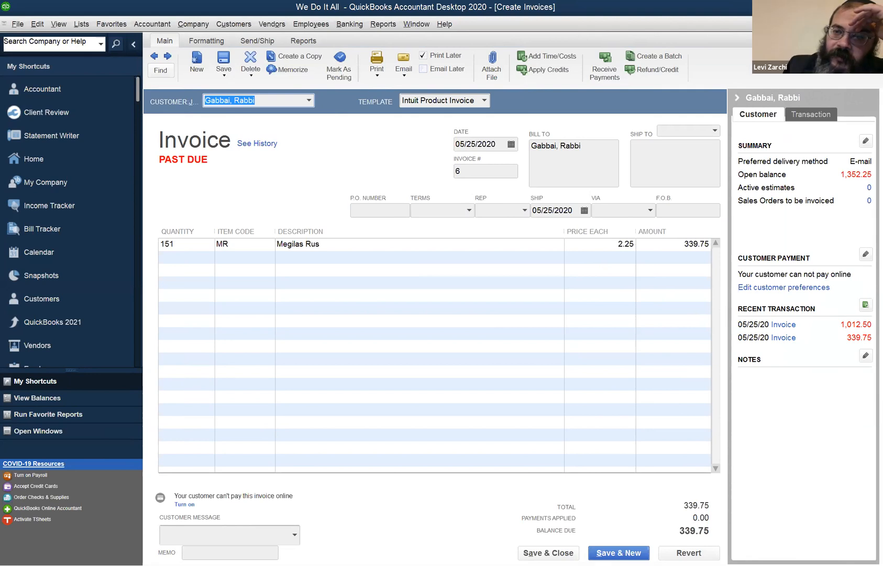
left_click(876, 24)
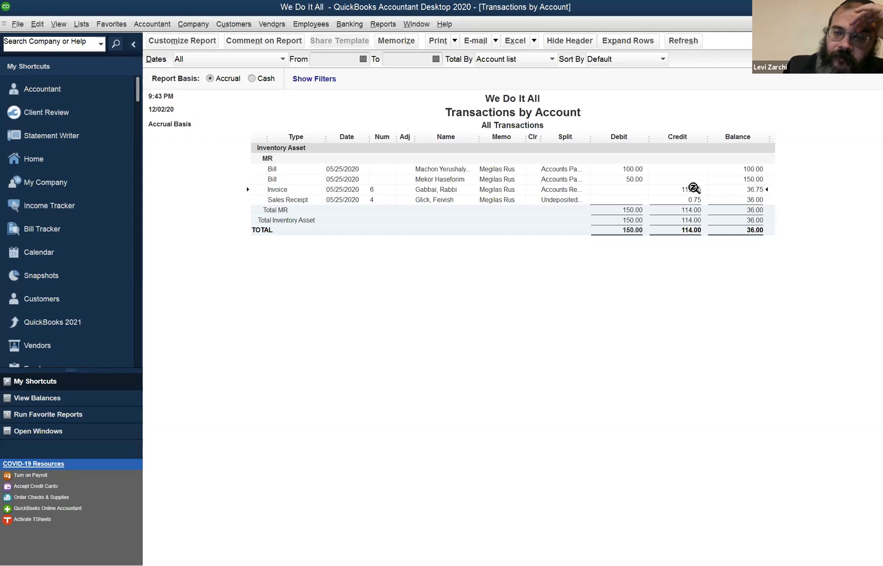
- Open the MR inventory part from the Item List to review its cost and stock details, and leave it without changes
left_click(75, 21)
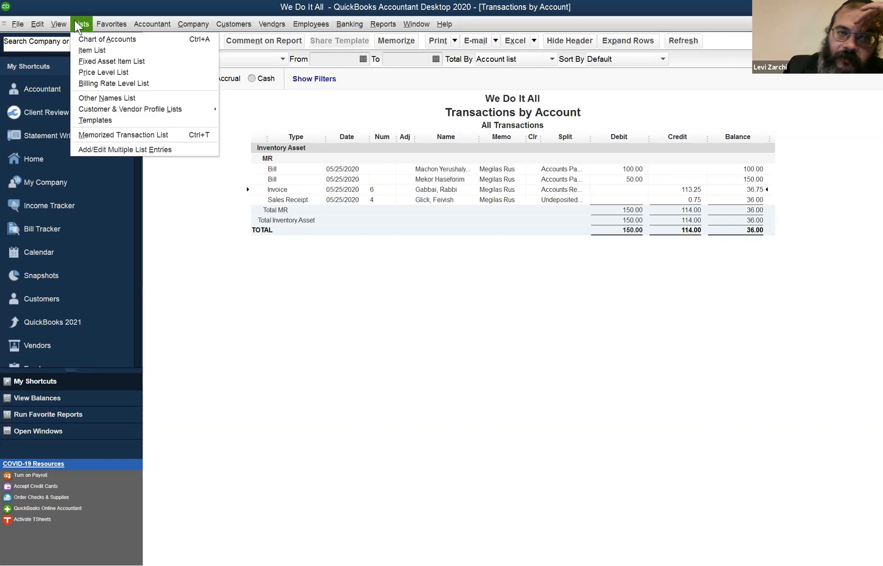
left_click(82, 49)
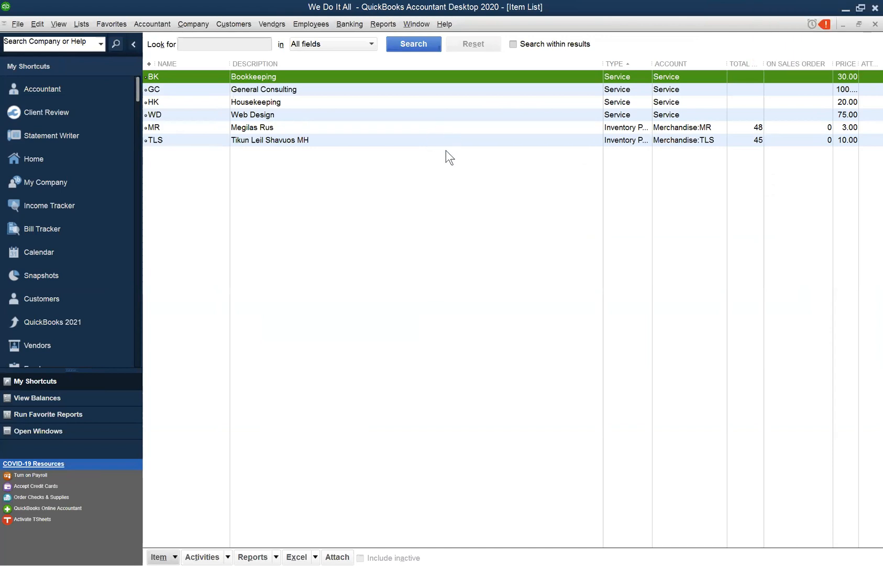
left_click(457, 129)
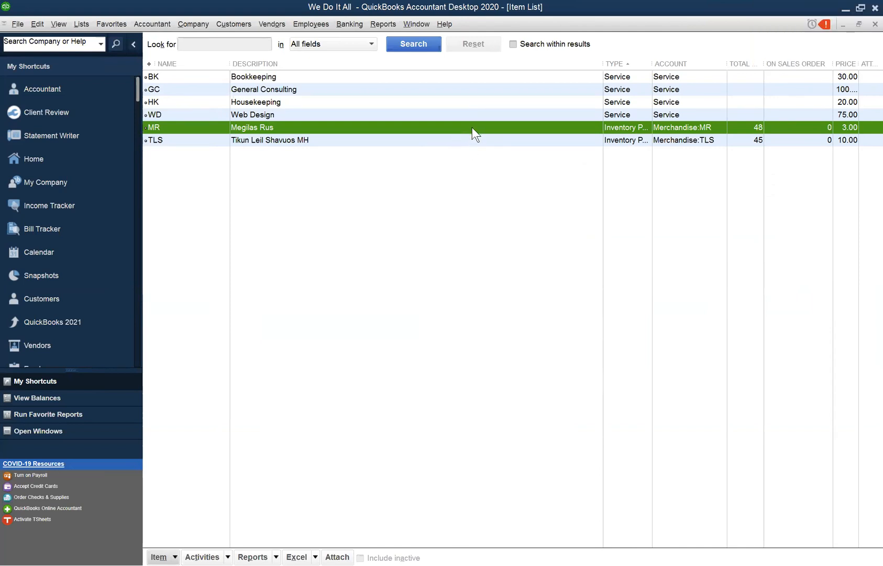
double_click(473, 127)
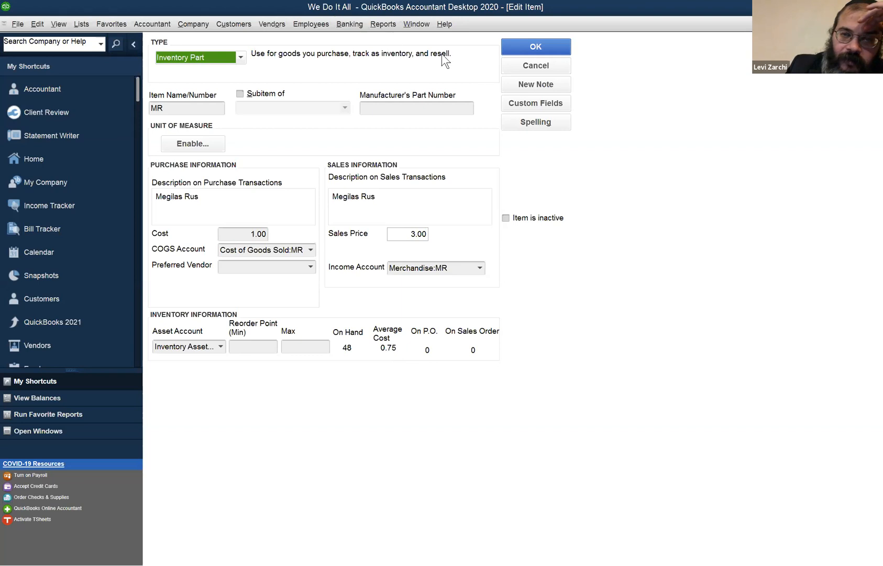
left_click(509, 64)
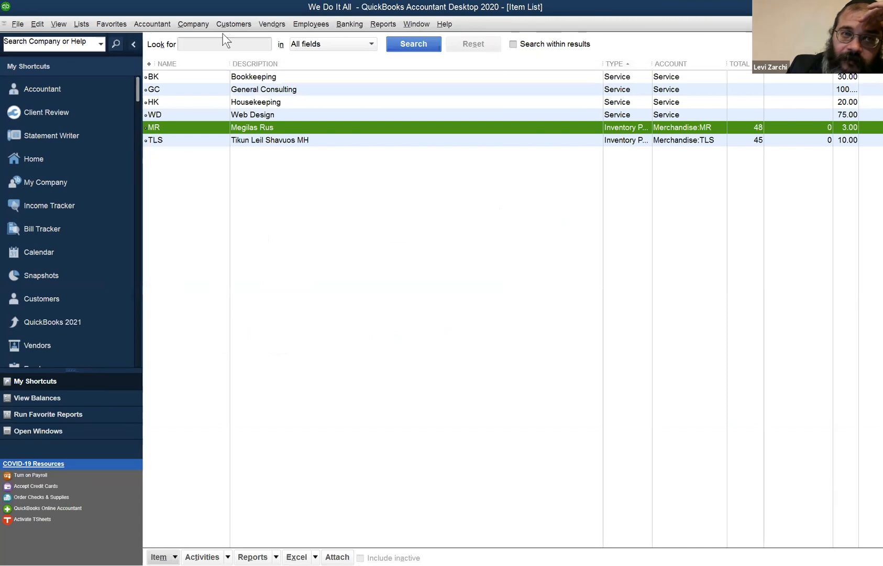
- Open the Adjust Quantity/Value on Hand form and go back to the recorded TLS opening balance adjustment
left_click(271, 25)
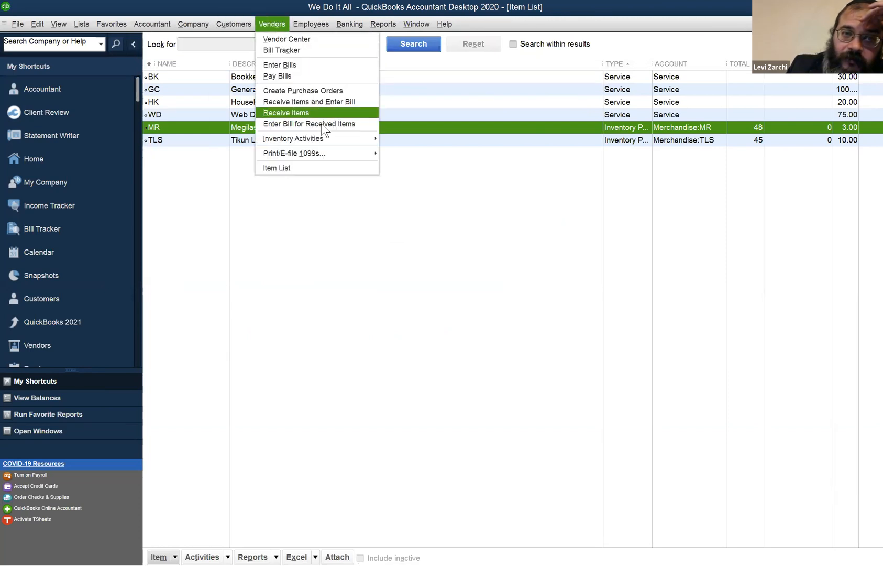
mouse_move(321, 137)
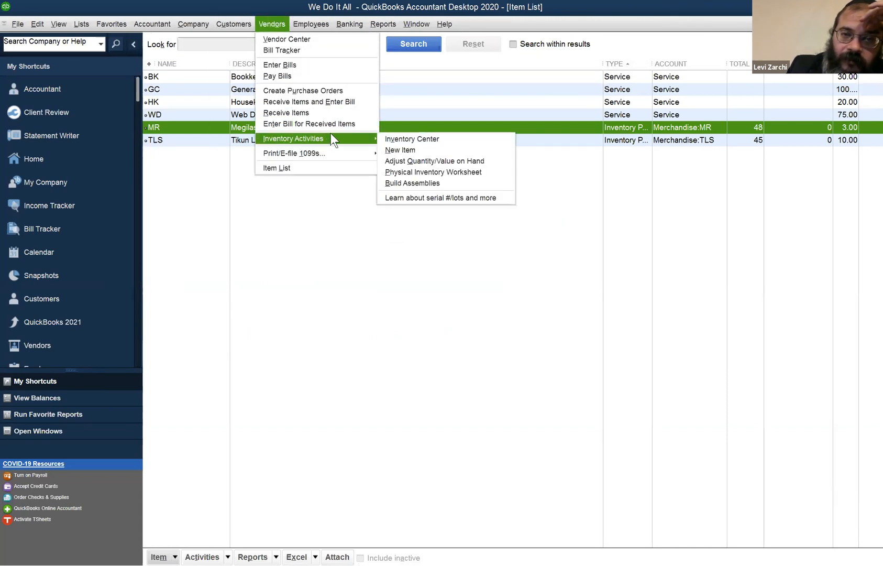
mouse_move(366, 134)
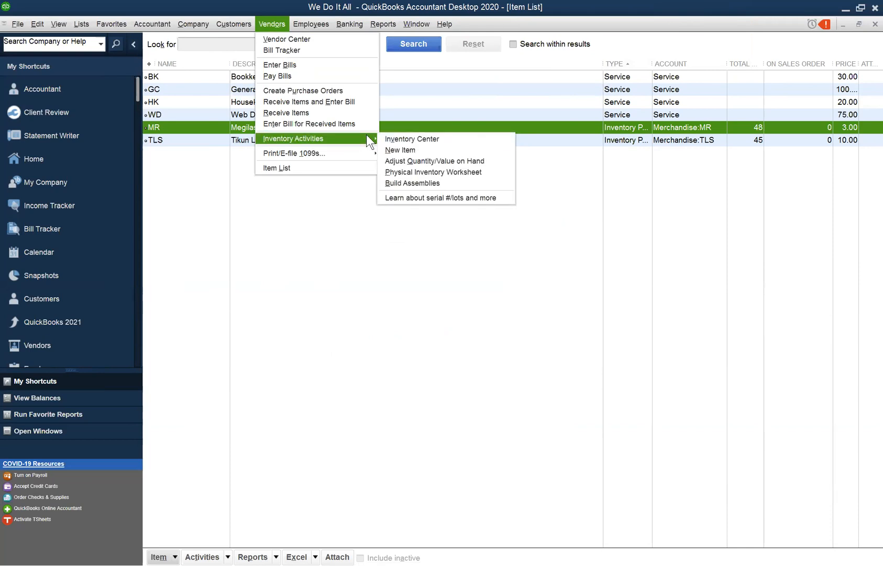
left_click(413, 160)
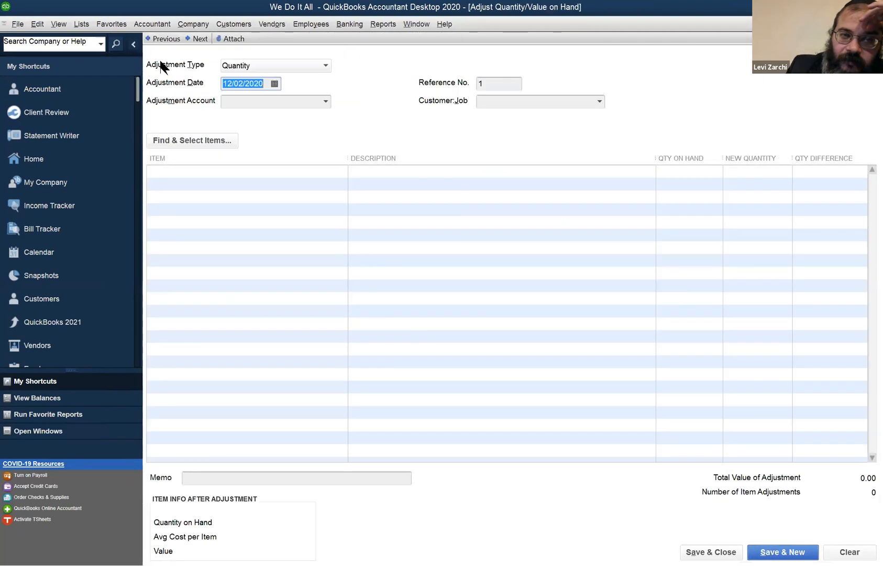
left_click(161, 38)
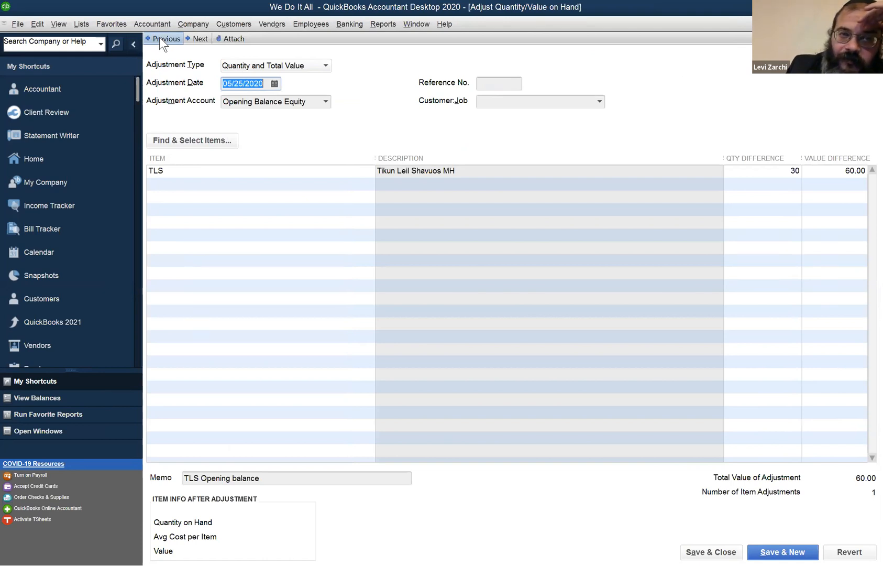
left_click(159, 37)
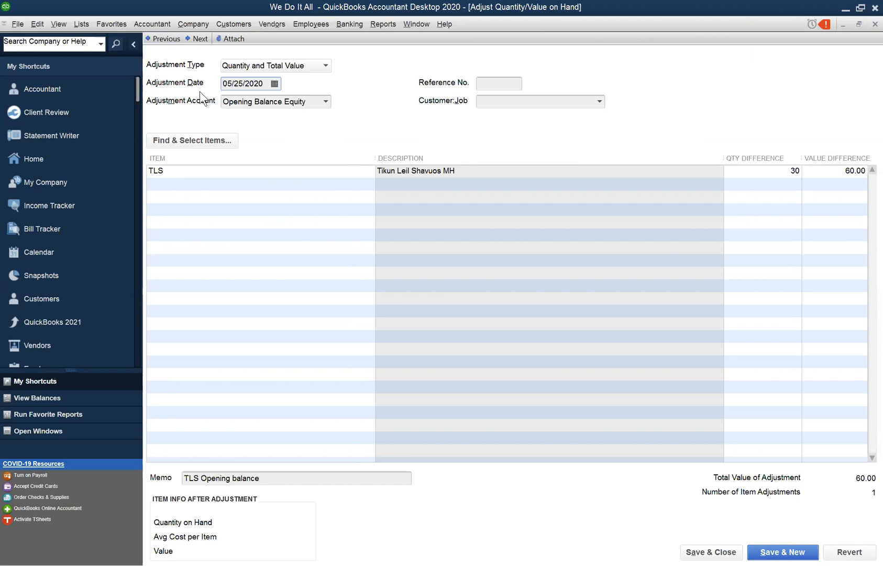
left_click(196, 38)
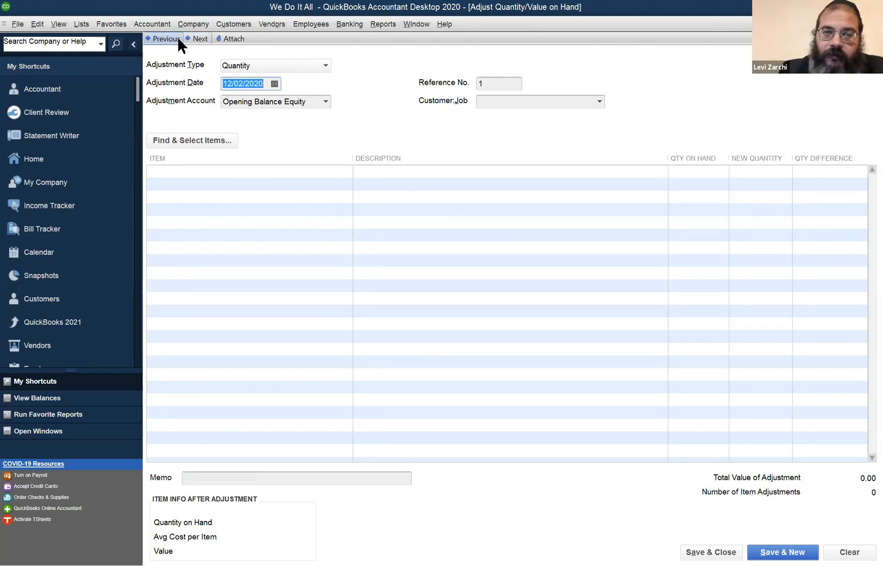
left_click(165, 38)
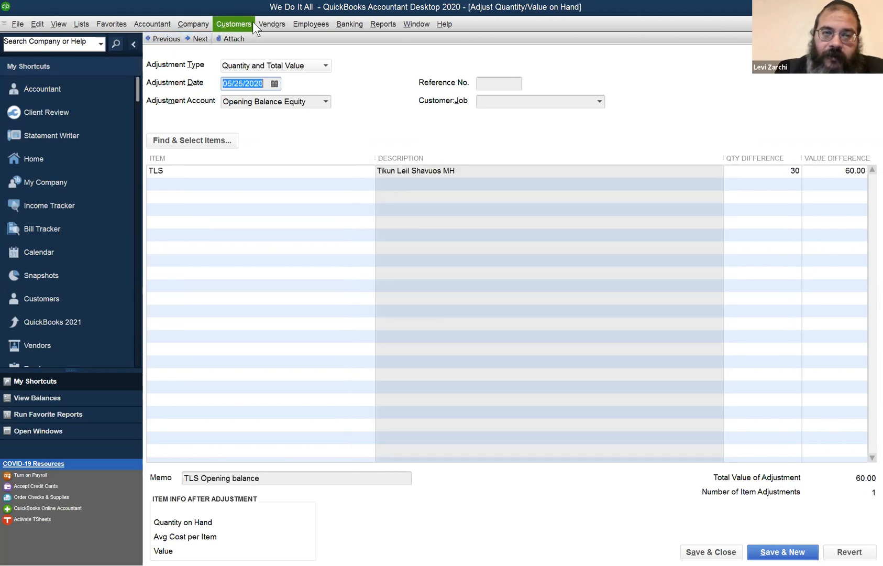
- Show where Adjust Quantity/Value on Hand sits among the vendor inventory activities, and close the TLS adjustment to return to the Item List
left_click(267, 25)
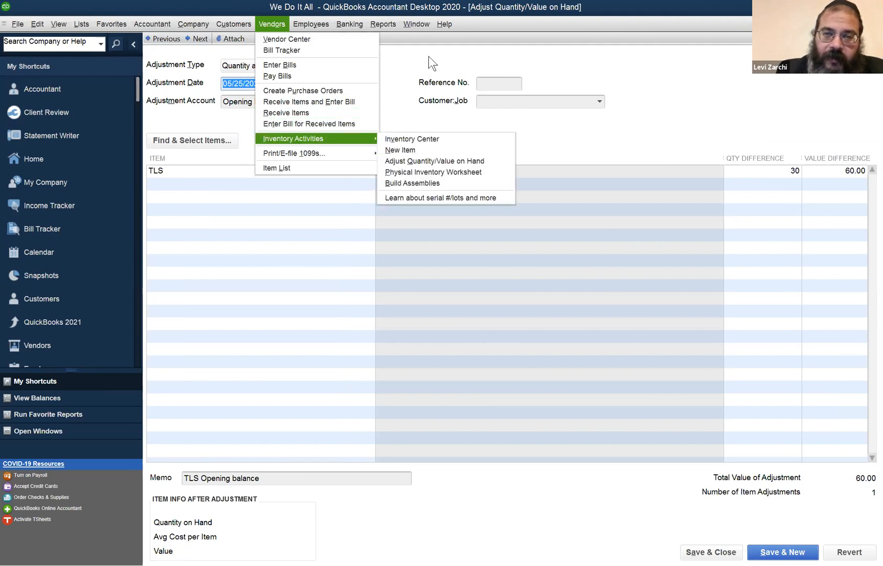
left_click(408, 74)
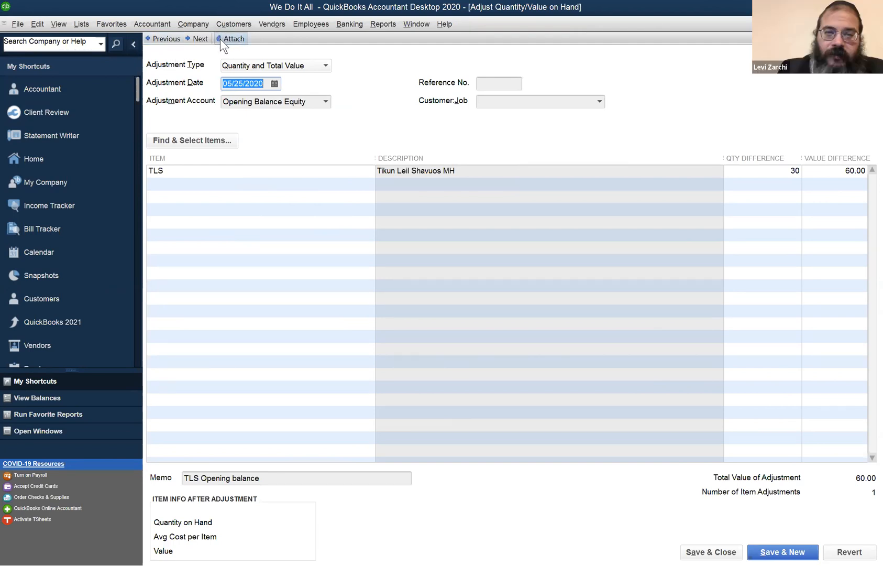
left_click(271, 24)
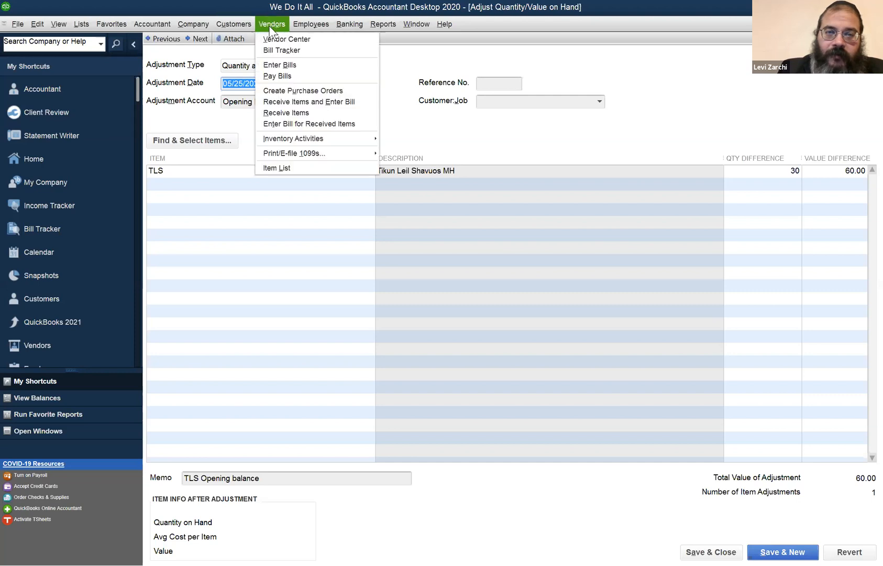
mouse_move(326, 137)
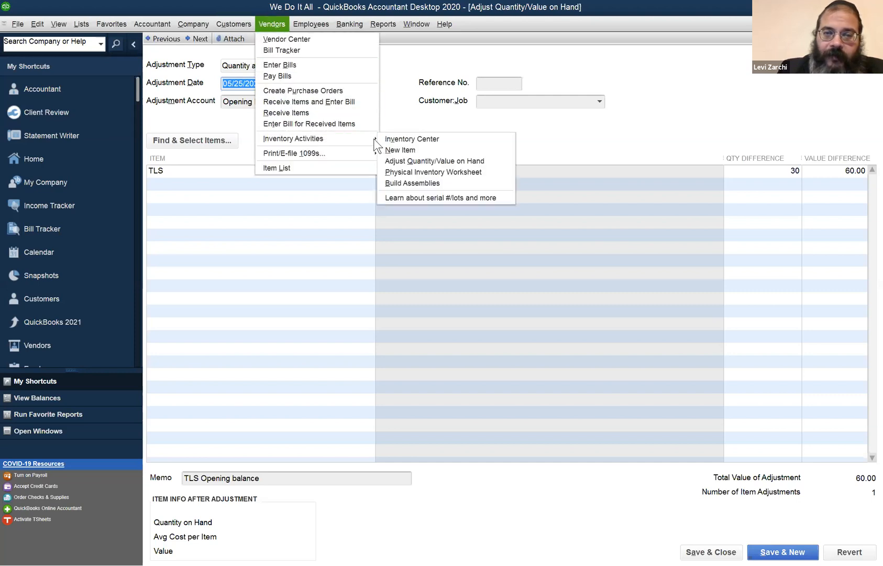
left_click(415, 161)
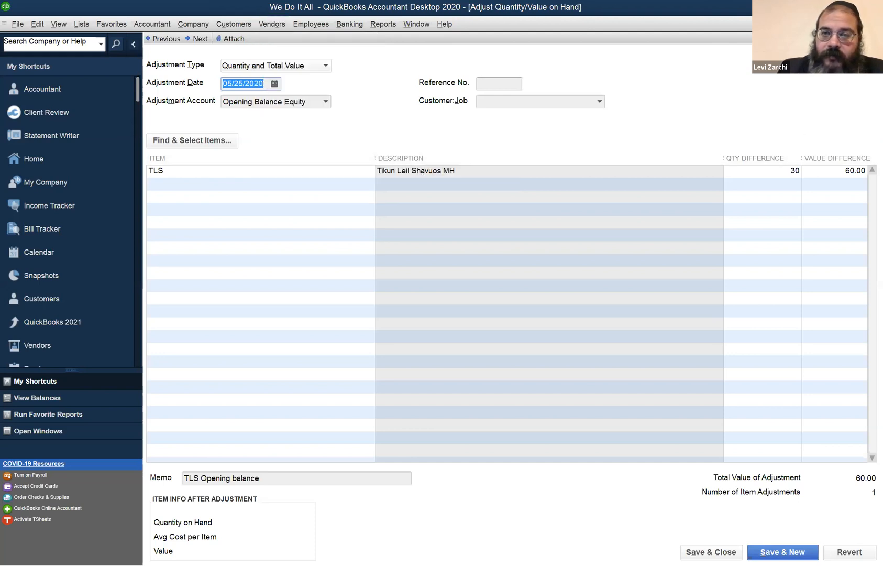
left_click(875, 24)
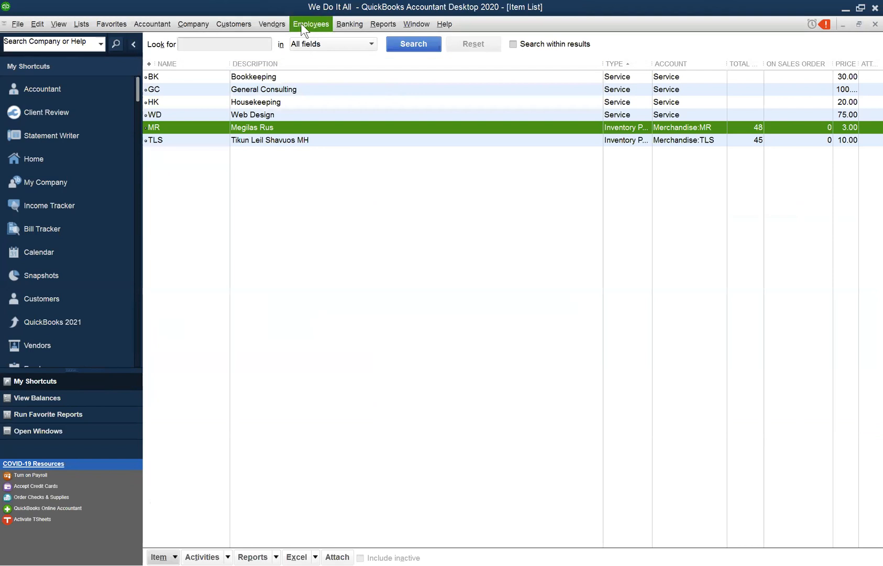
- Reopen Adjust Quantity/Value on Hand, review the earlier TLS opening balance adjustment again, and close the form
left_click(313, 23)
mouse_move(326, 136)
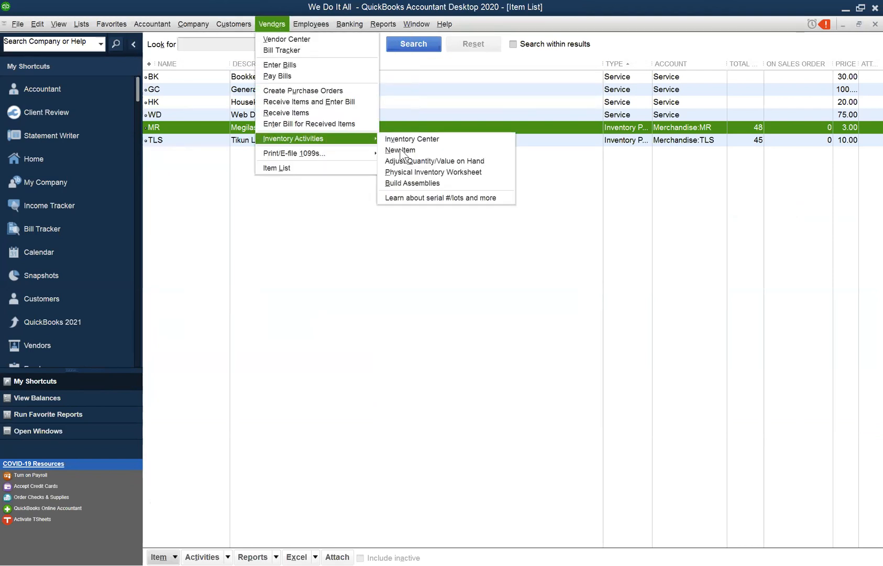
left_click(437, 161)
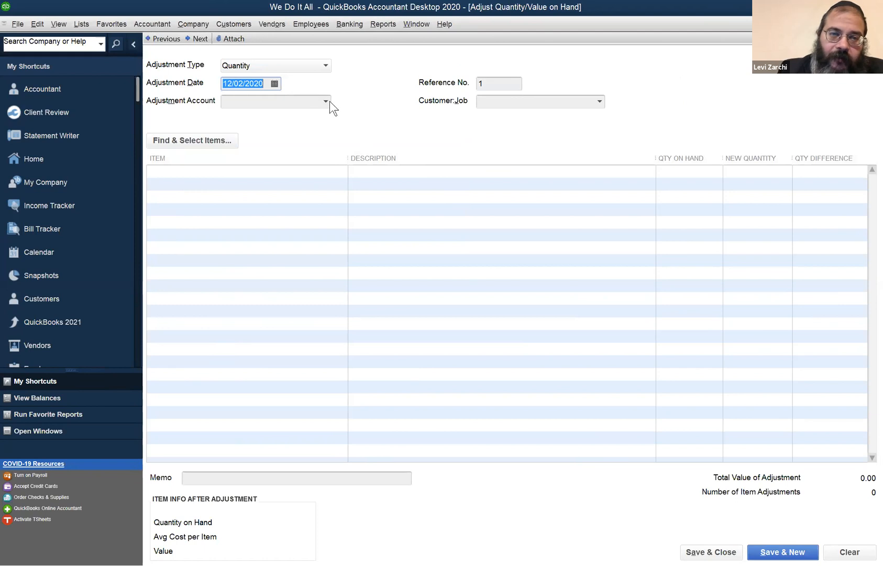
left_click(166, 39)
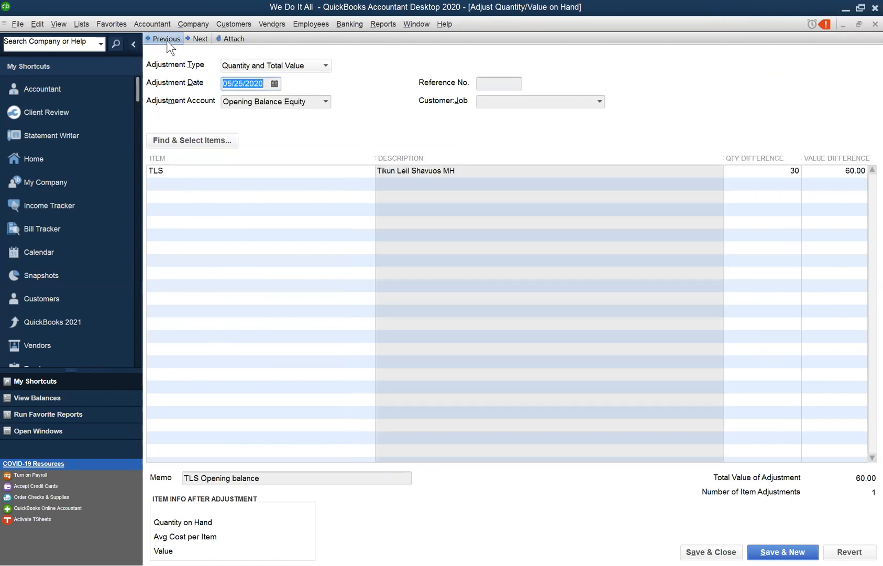
left_click(780, 347)
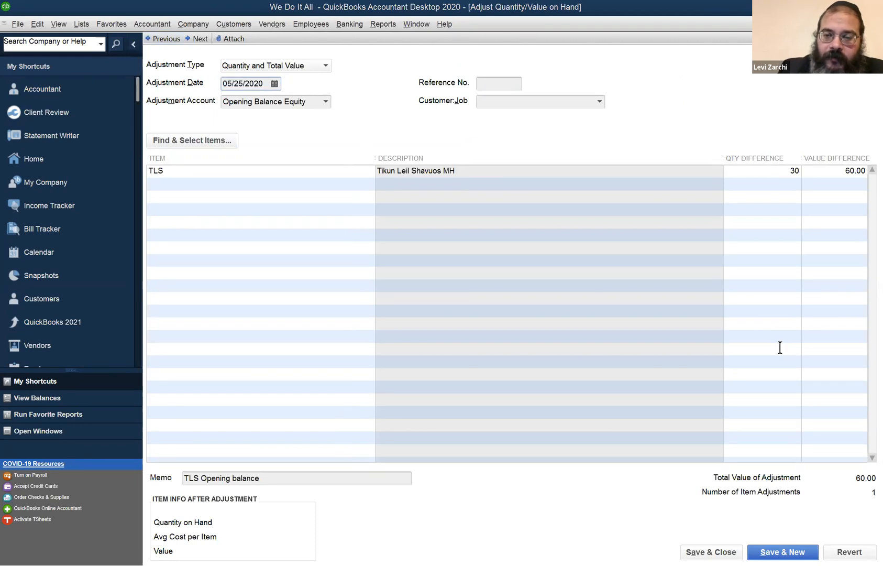
left_click(273, 24)
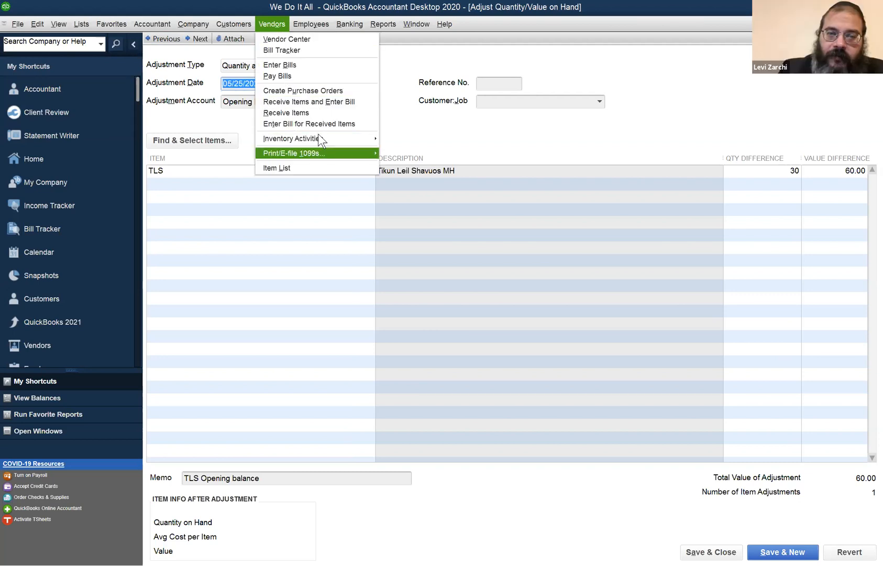
mouse_move(319, 138)
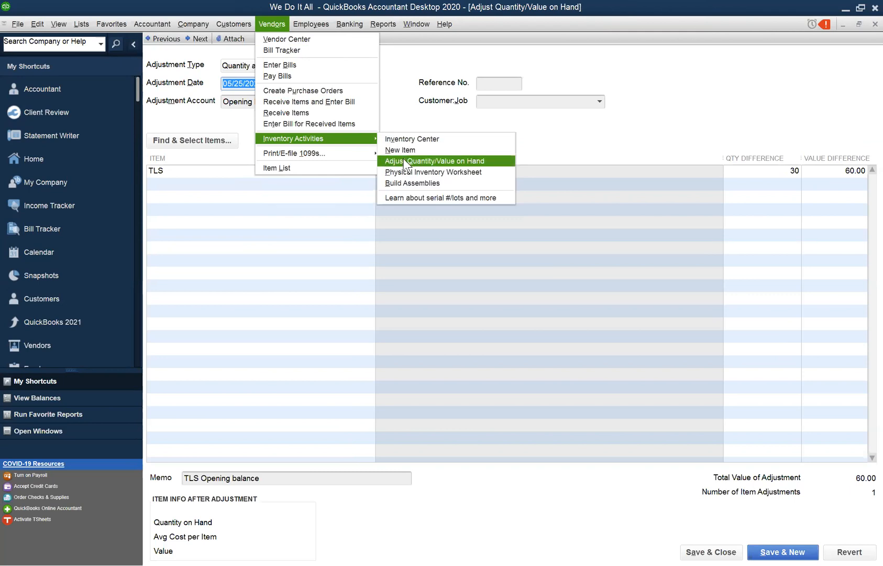
left_click(404, 159)
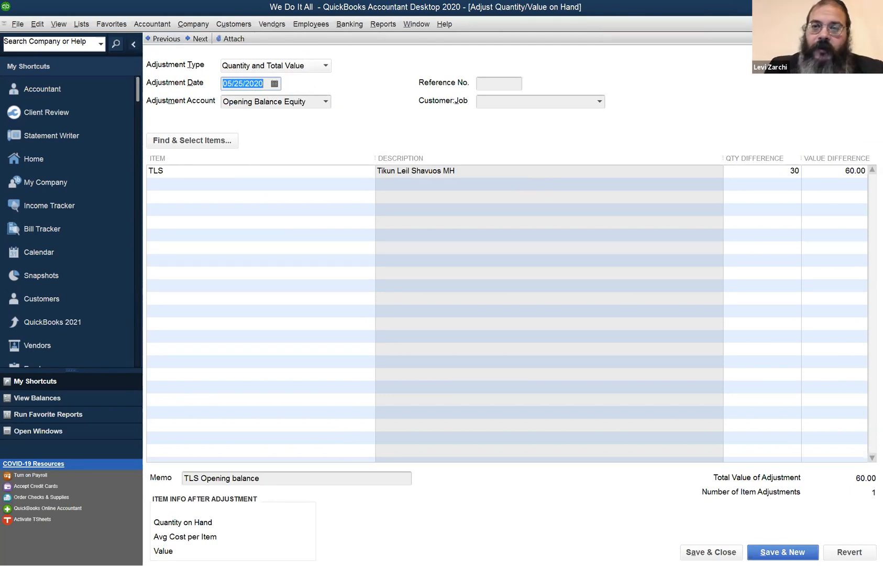
left_click(875, 24)
- Open the Vendor Center from the Item List
left_click(360, 25)
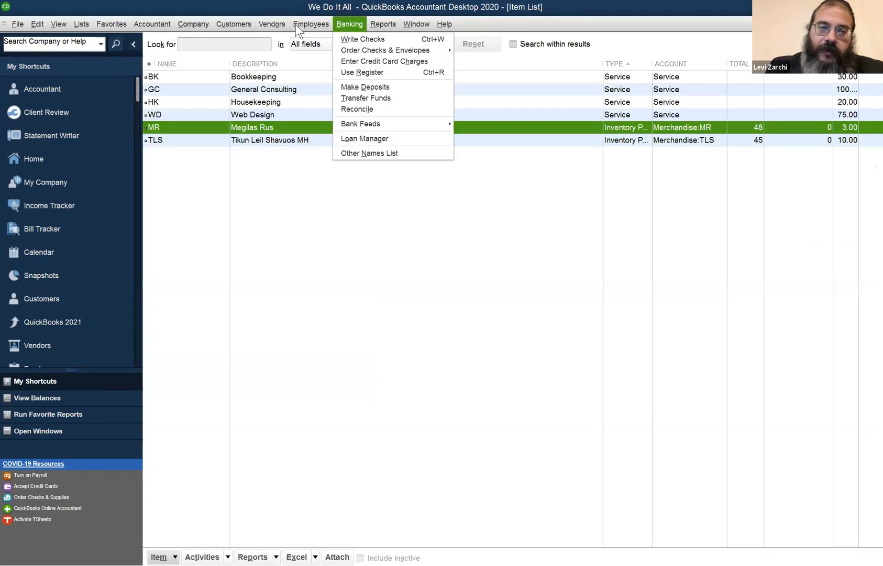
mouse_move(283, 25)
mouse_move(234, 20)
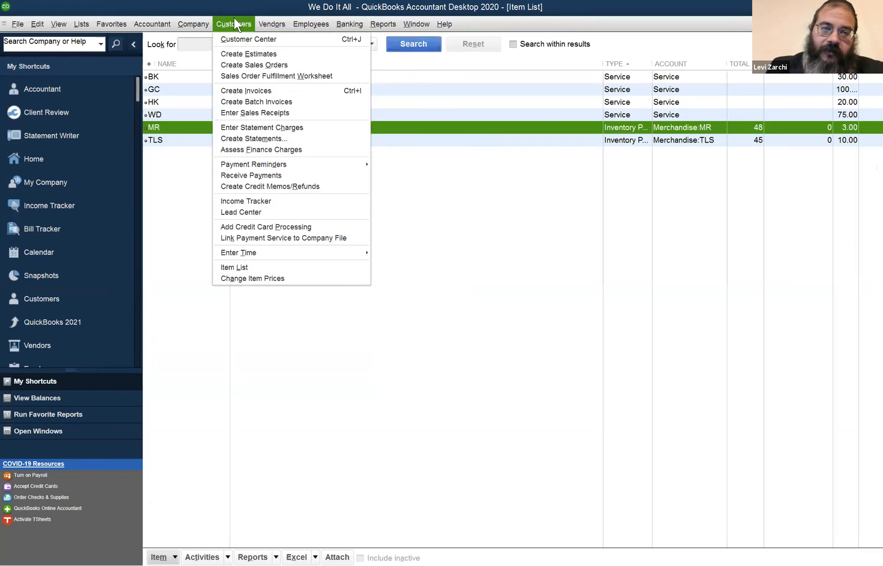
mouse_move(207, 24)
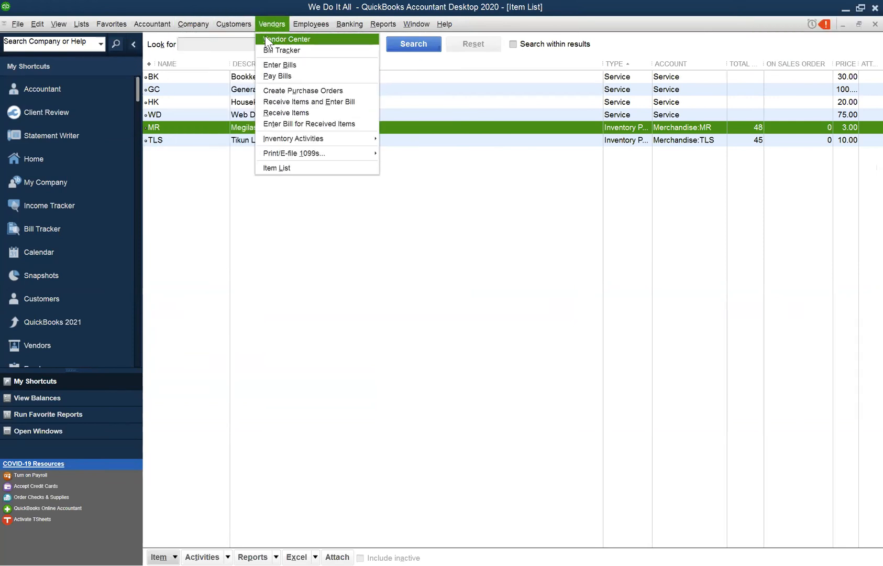
left_click(267, 38)
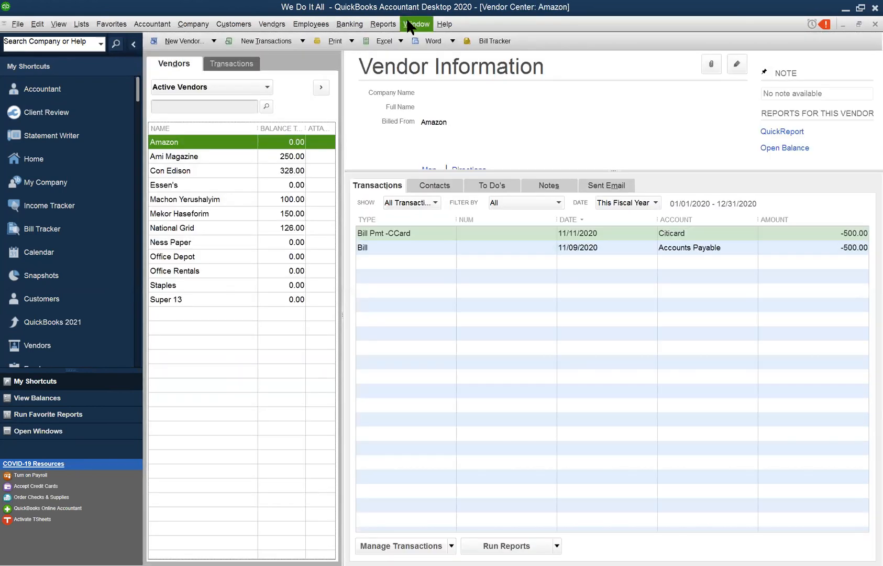
- Open Adjust Quantity/Value on Hand from the vendor inventory activities, review the previous TLS opening balance adjustment, and close the form
left_click(408, 23)
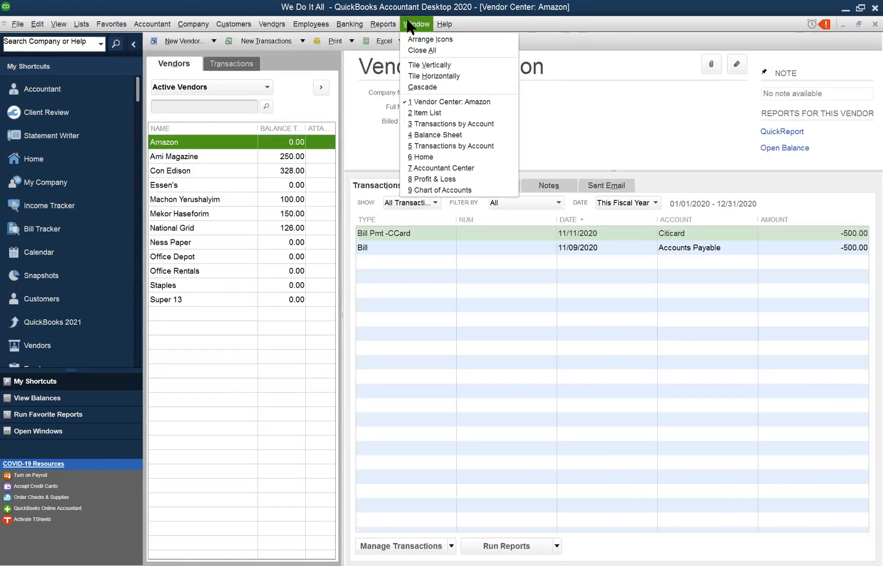
mouse_move(350, 24)
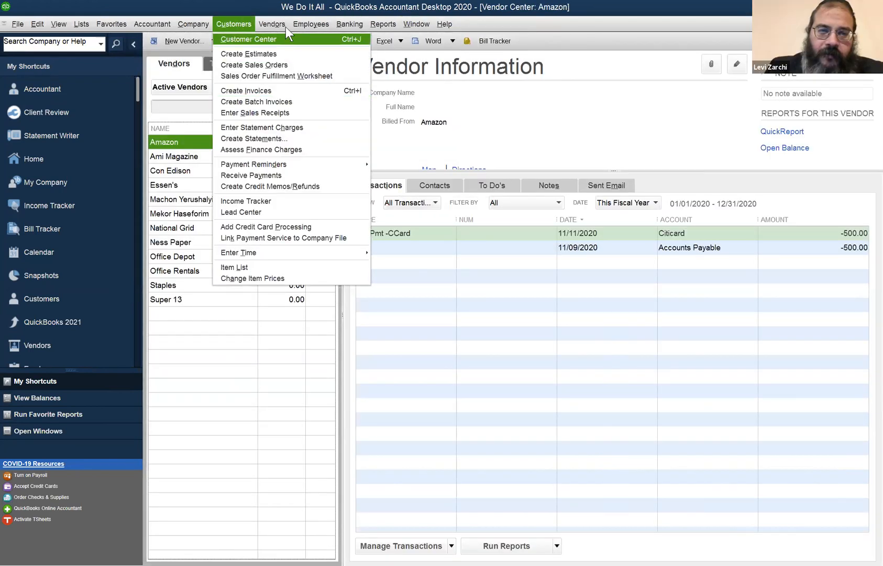
mouse_move(272, 23)
mouse_move(362, 139)
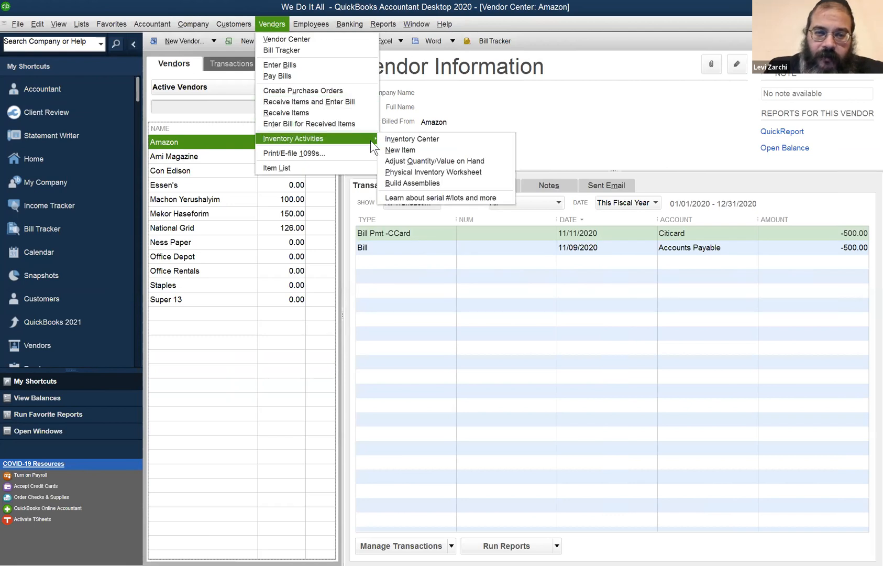
left_click(393, 161)
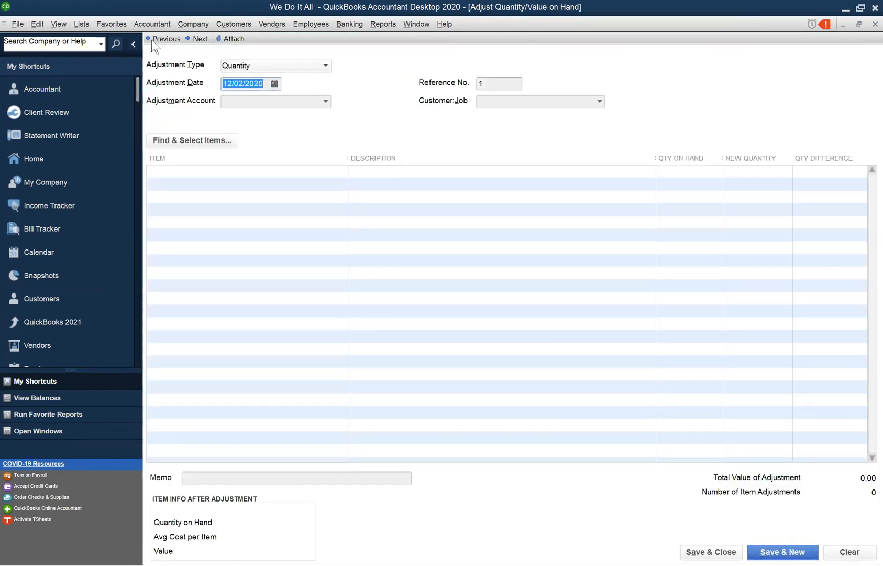
left_click(155, 39)
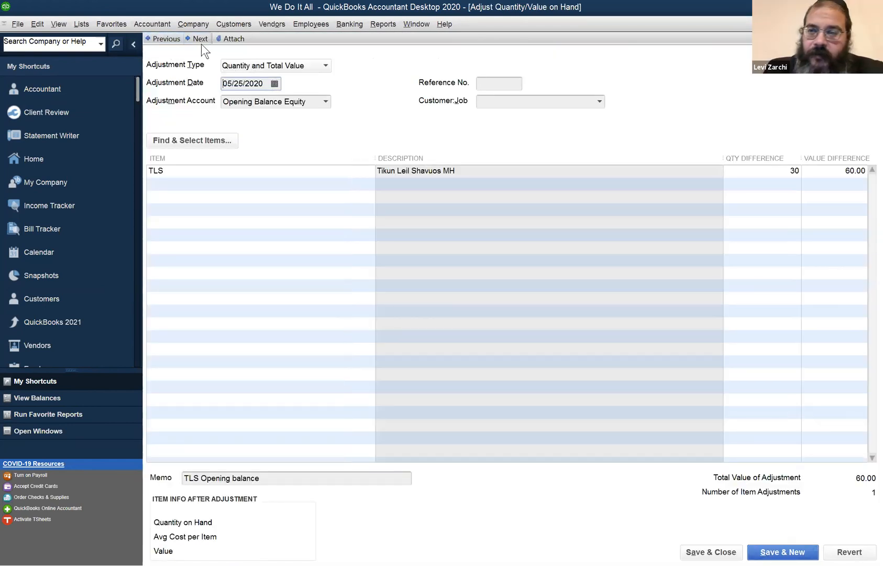
left_click(202, 44)
key("Escape")
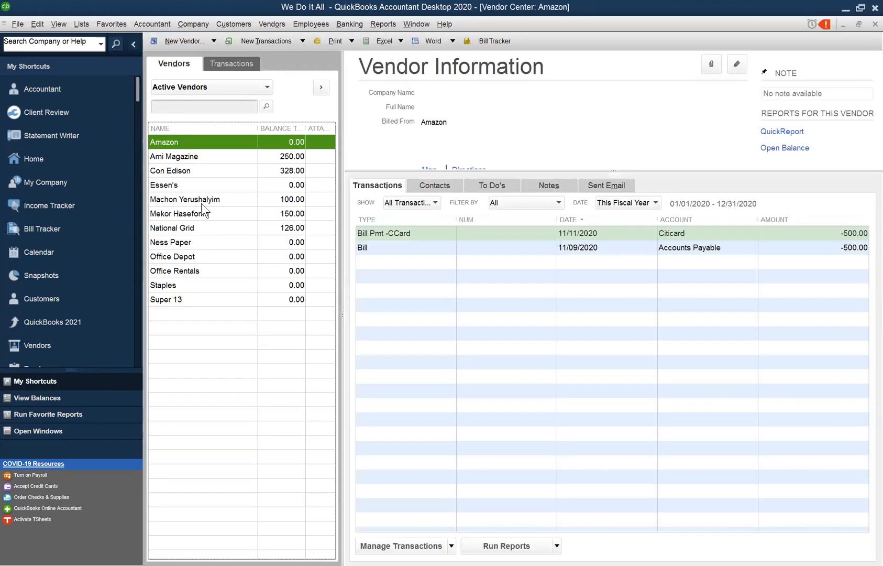
- Open the 05/25/2020 bill from vendor Machon Yerushalyim, review its MR item line, and close the bill
left_click(201, 203)
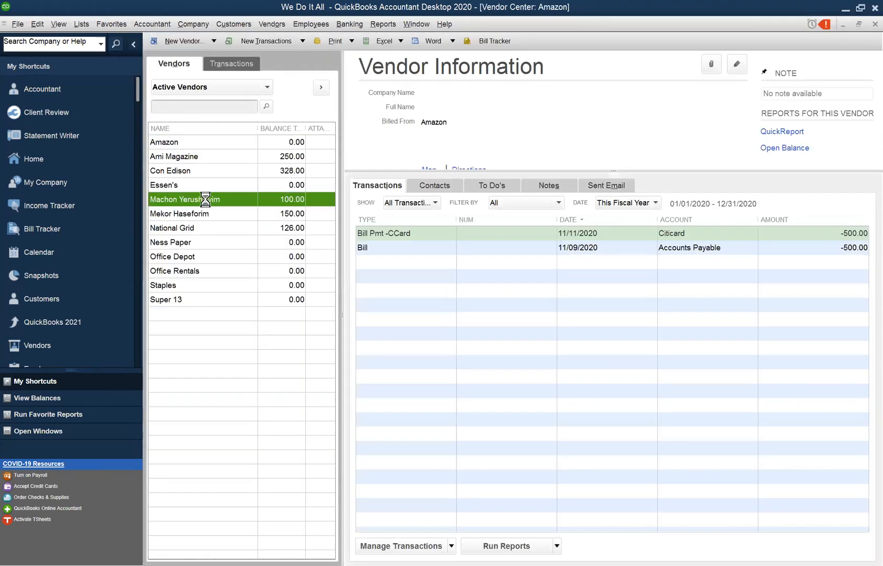
double_click(438, 234)
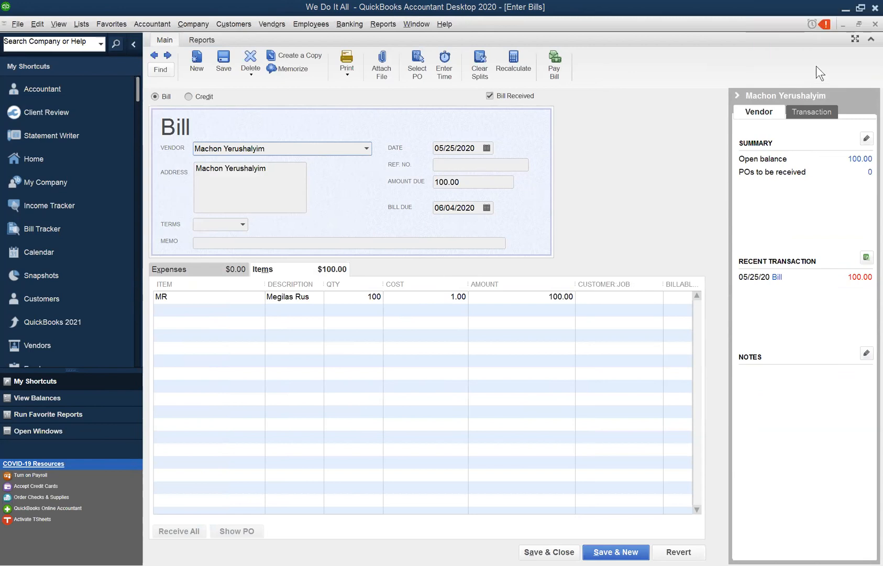
left_click(874, 24)
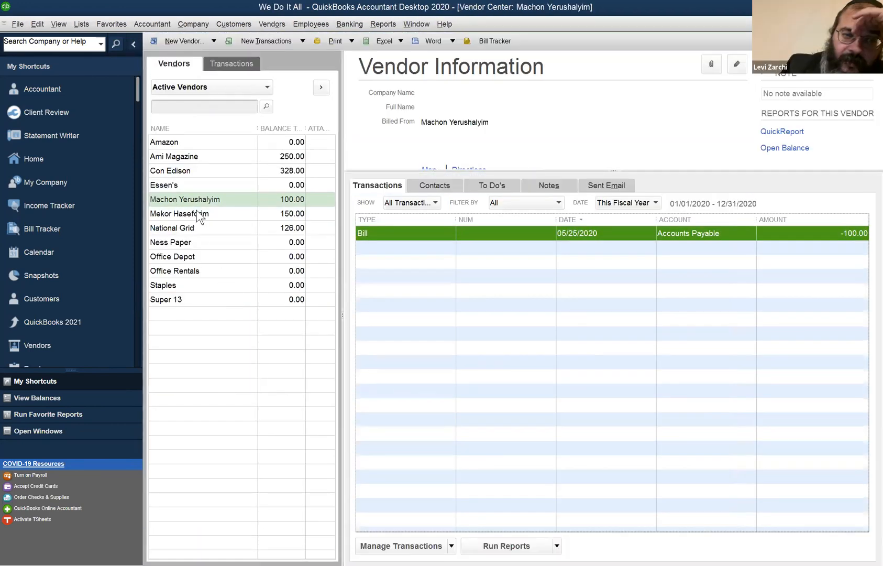
- Display vendor Mekor Haseforim's bills, check its item receipts through Enter Bill for Received Items, and cancel the receipt selection
left_click(199, 215)
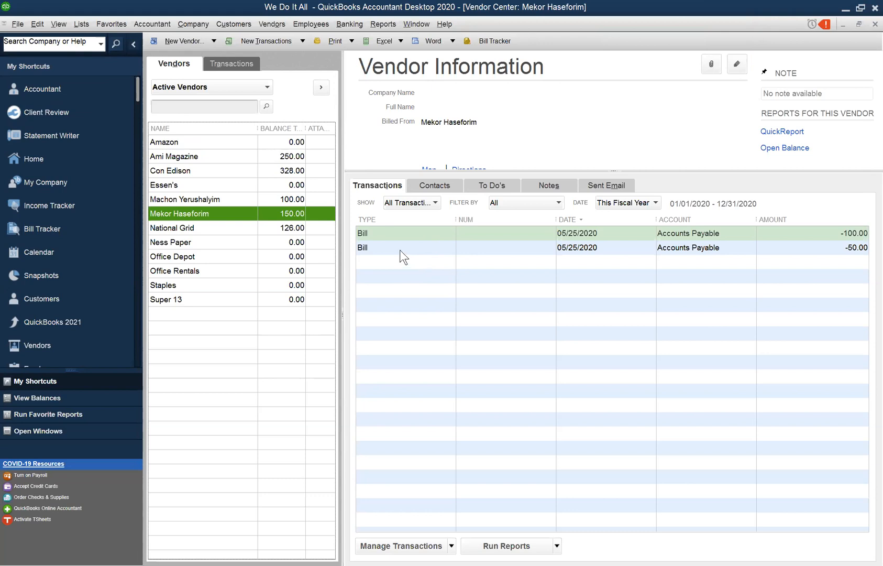
left_click(259, 24)
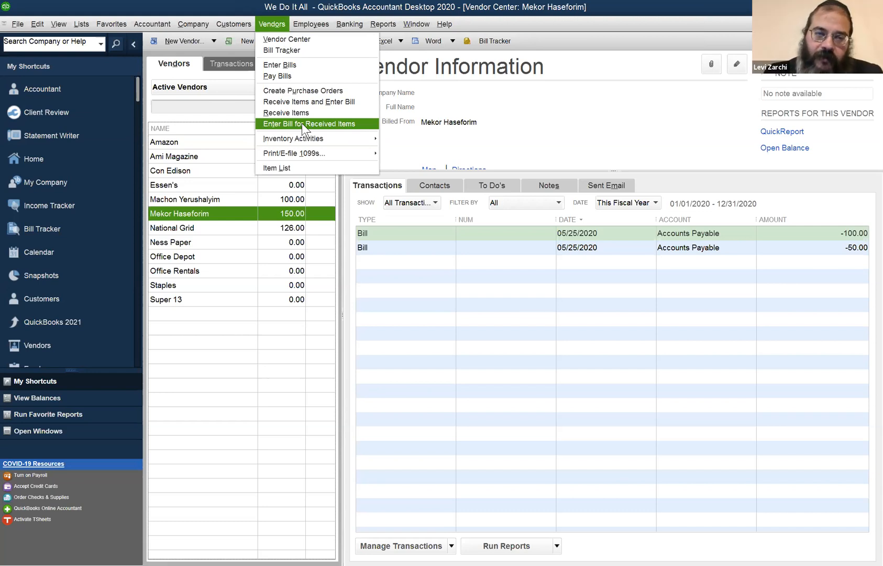
mouse_move(286, 140)
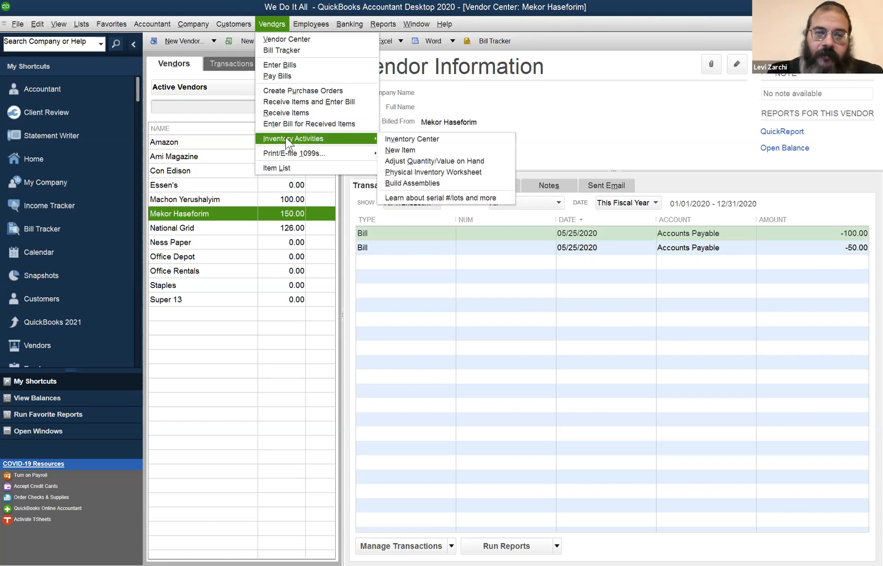
left_click(287, 122)
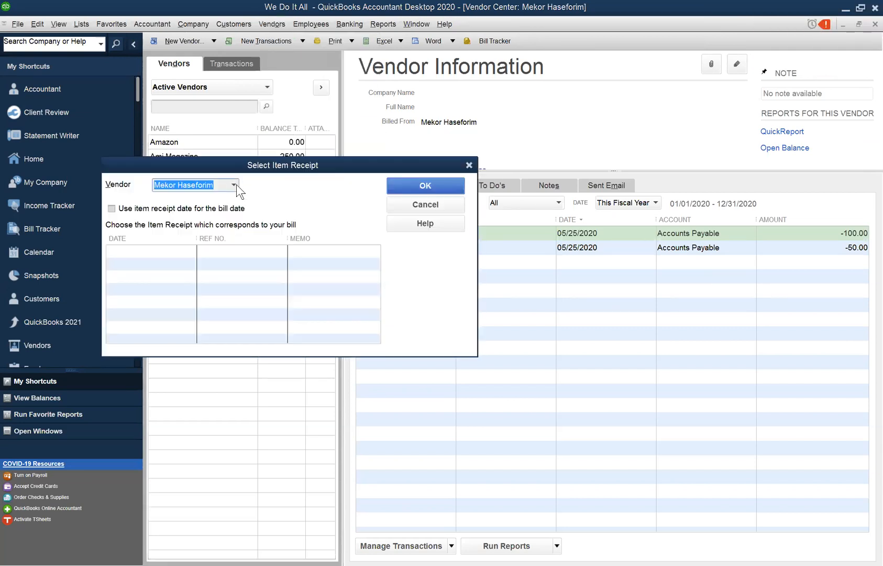
left_click(130, 249)
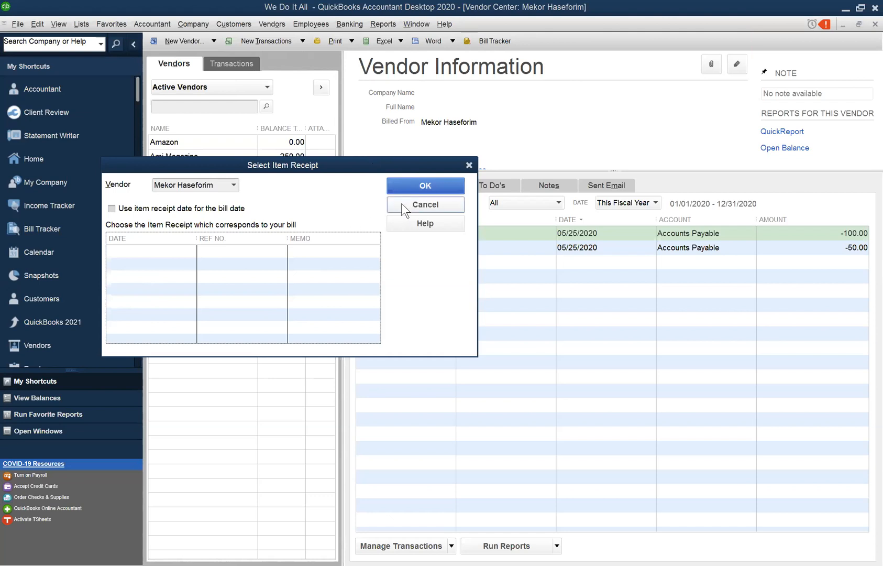
key("Escape")
- Switch to the open Balance Sheet report and refresh it to examine the inventory asset balances
left_click(411, 24)
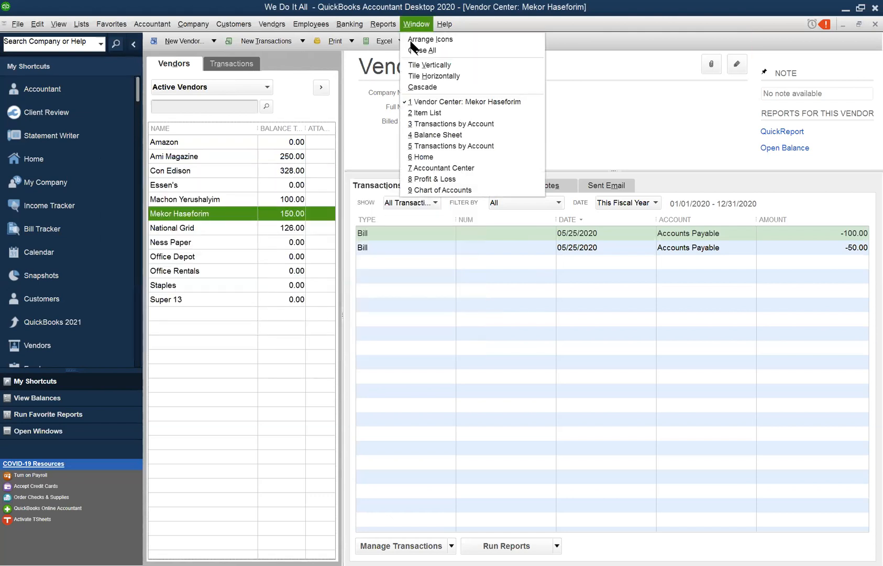
left_click(439, 134)
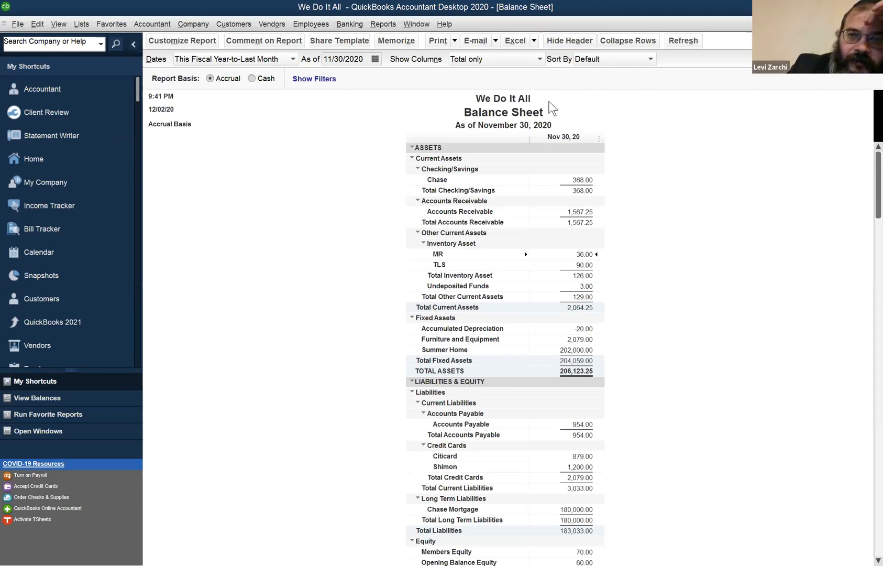
left_click(684, 42)
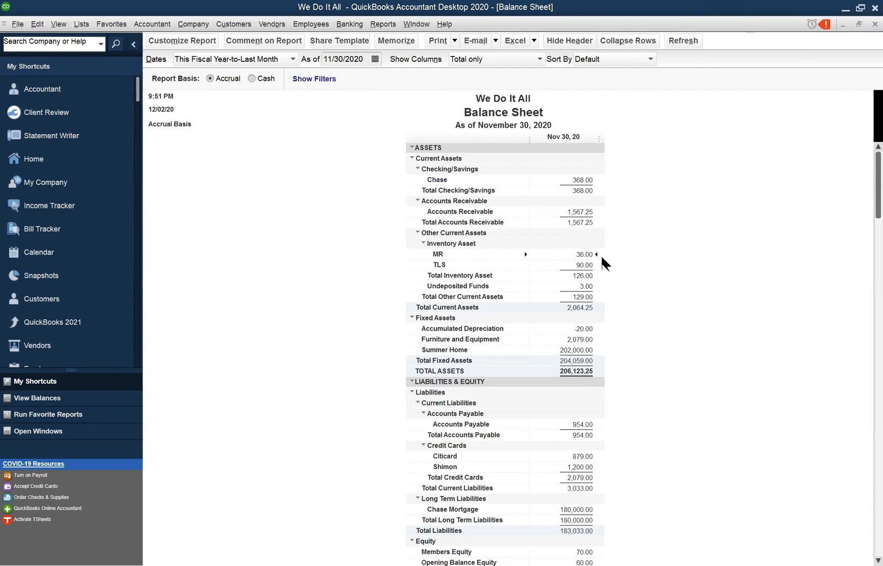
- Open the MR (Megilas Rus) item record from the Item List, check its quantity on hand and average cost, and cancel out
left_click(207, 25)
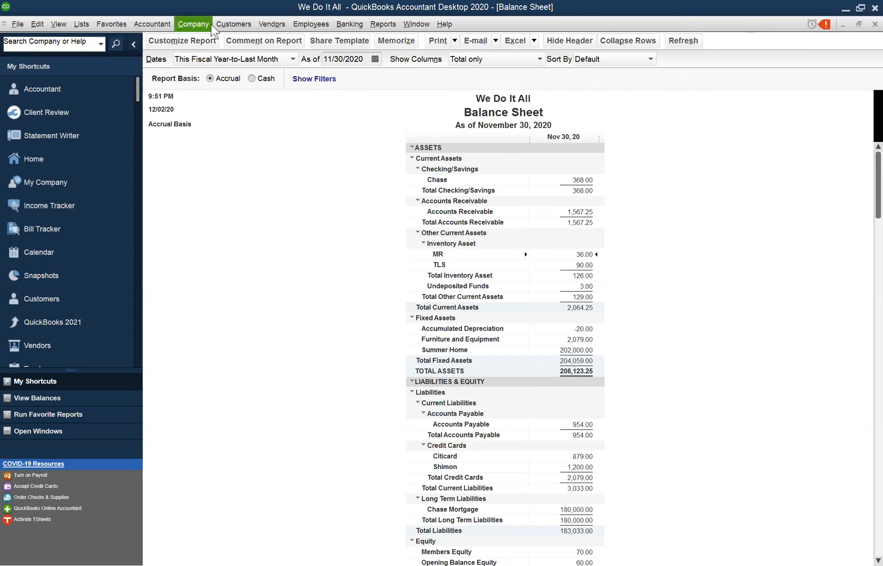
mouse_move(234, 24)
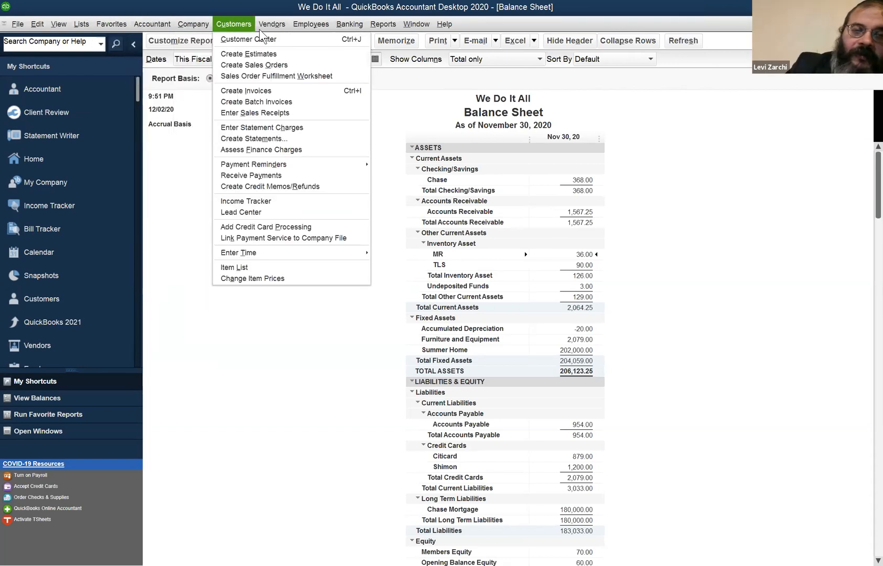
mouse_move(267, 26)
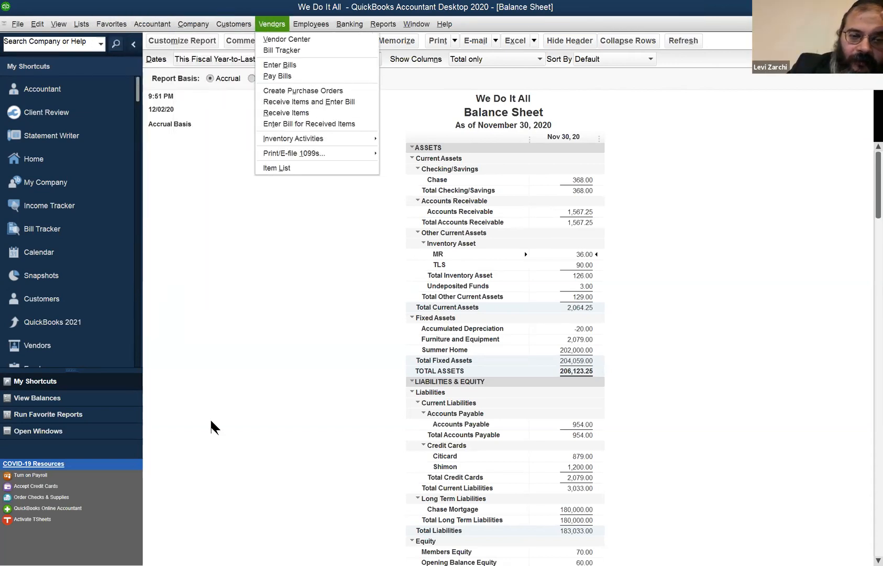
left_click(208, 48)
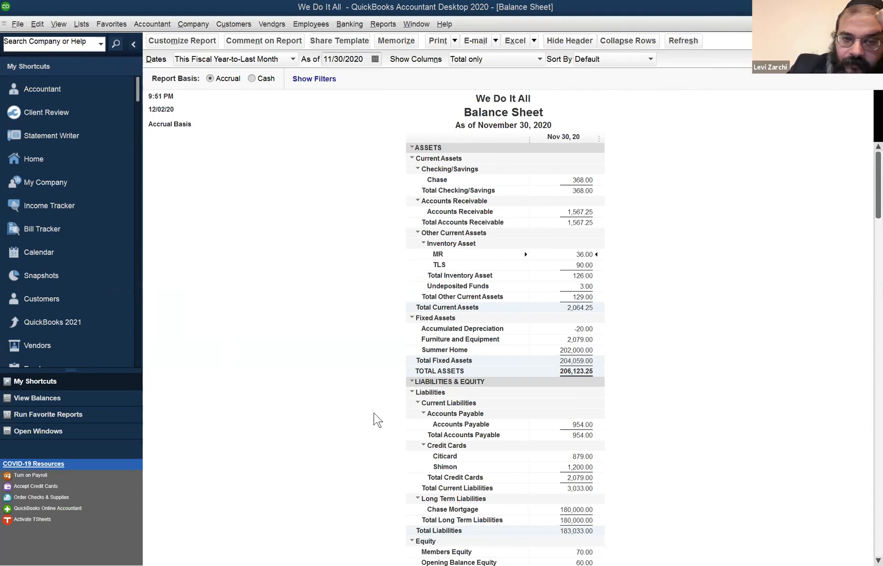
left_click(87, 27)
left_click(95, 52)
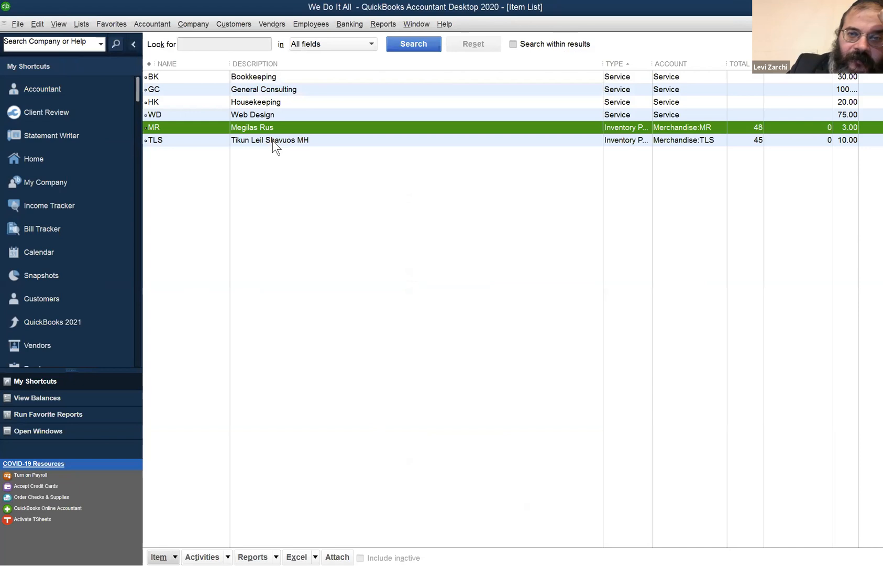
double_click(417, 129)
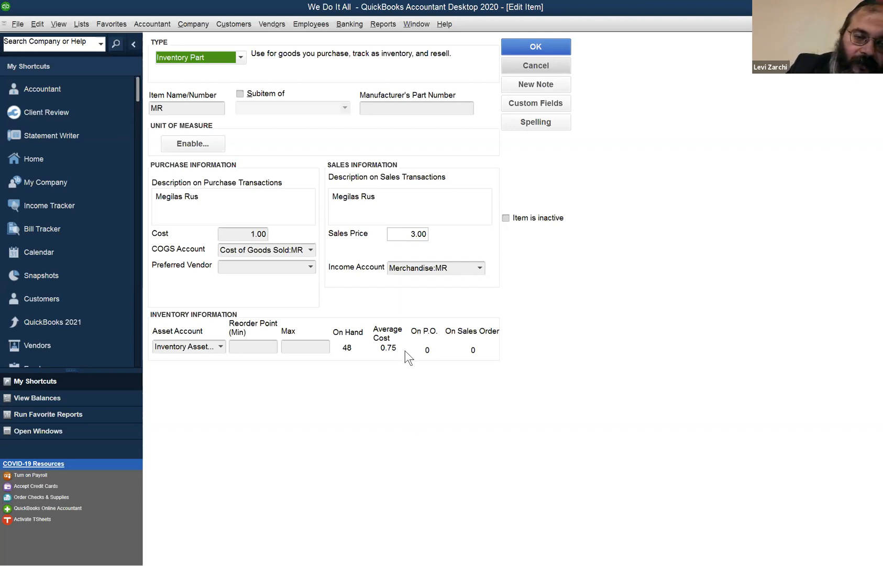
left_click(539, 67)
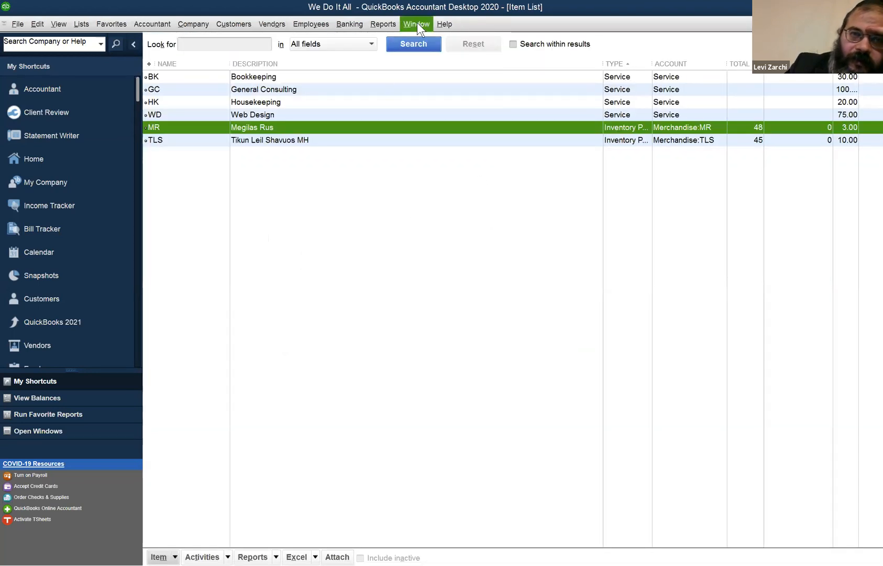
- Show the Customers & Jobs list in the Customer Center, select the customer with the 1,352.25 balance, and review the 339.75 invoice dated 05/25/2020
left_click(417, 24)
mouse_move(272, 23)
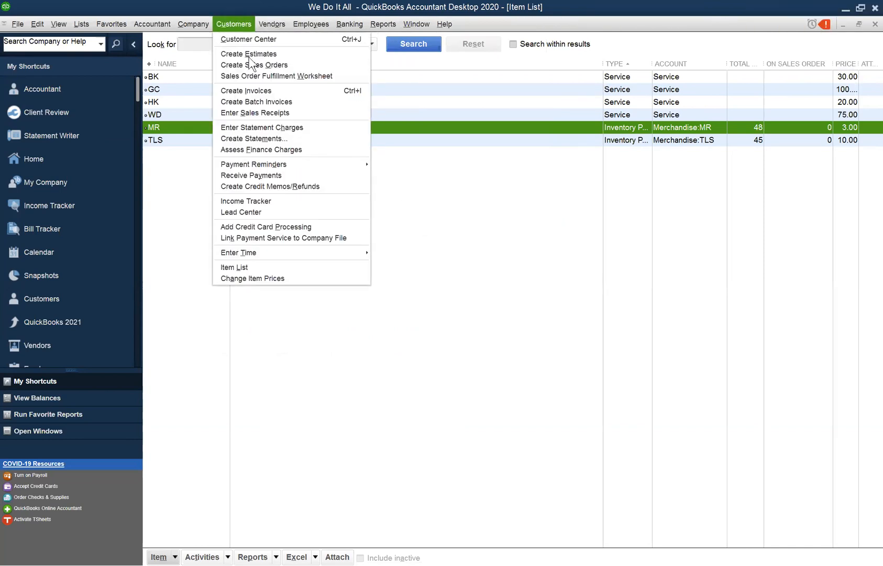
left_click(255, 39)
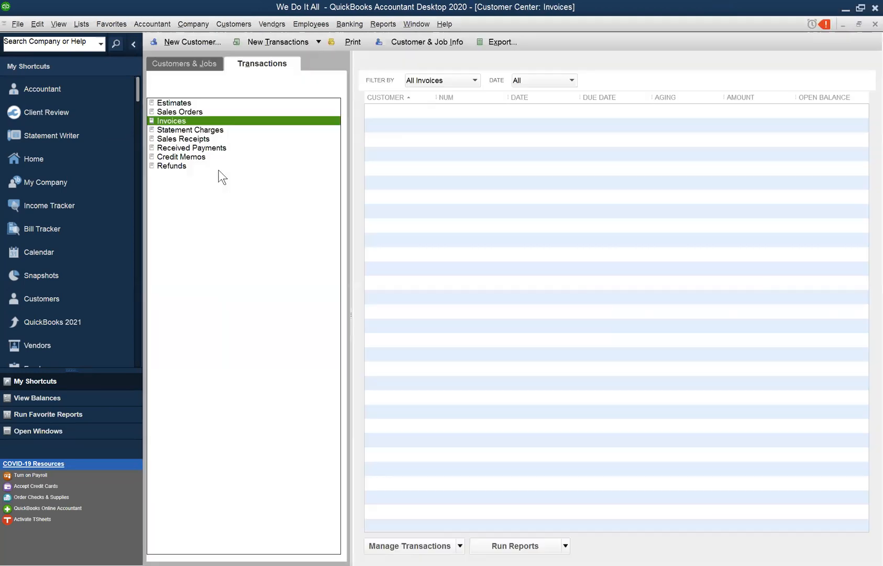
left_click(200, 65)
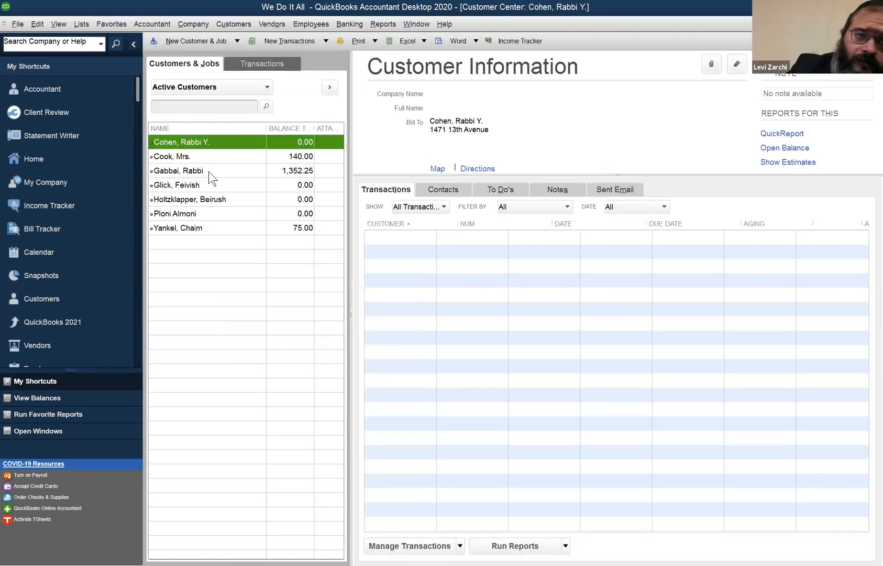
left_click(209, 172)
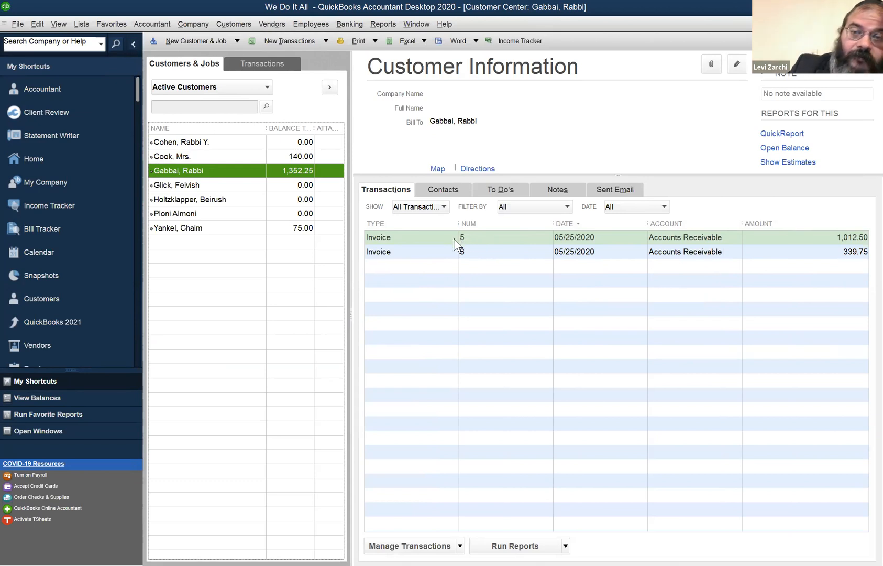
double_click(430, 254)
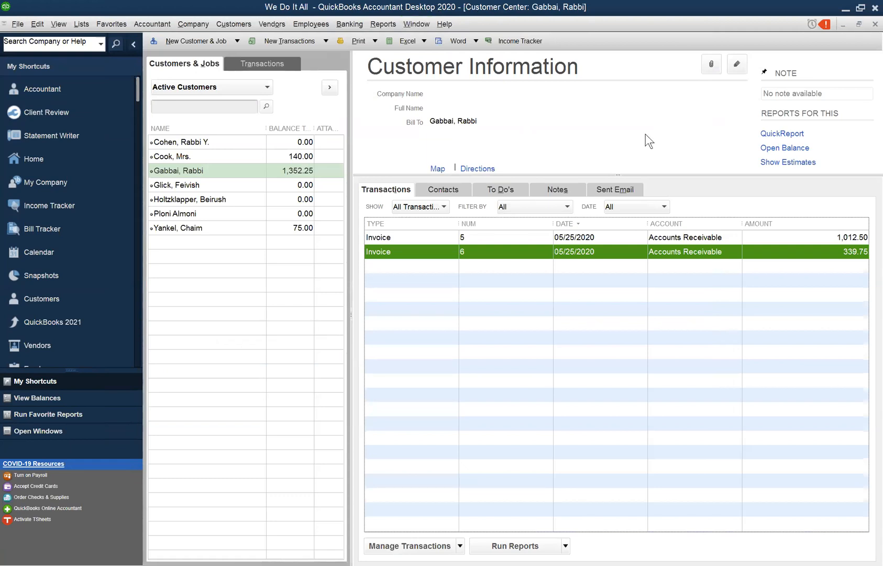
- Reopen the MR item record from the Item List to examine its inventory information, and return to the Balance Sheet report
left_click(411, 25)
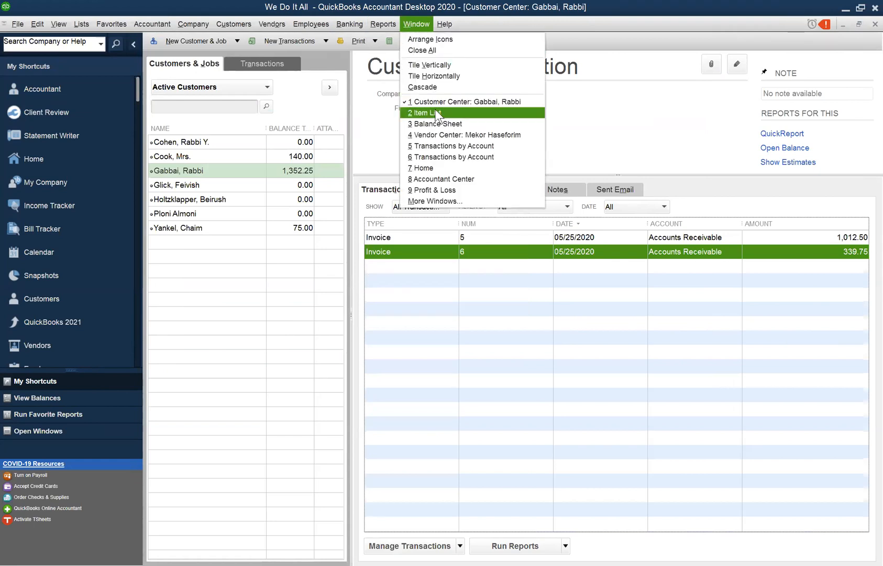
left_click(435, 112)
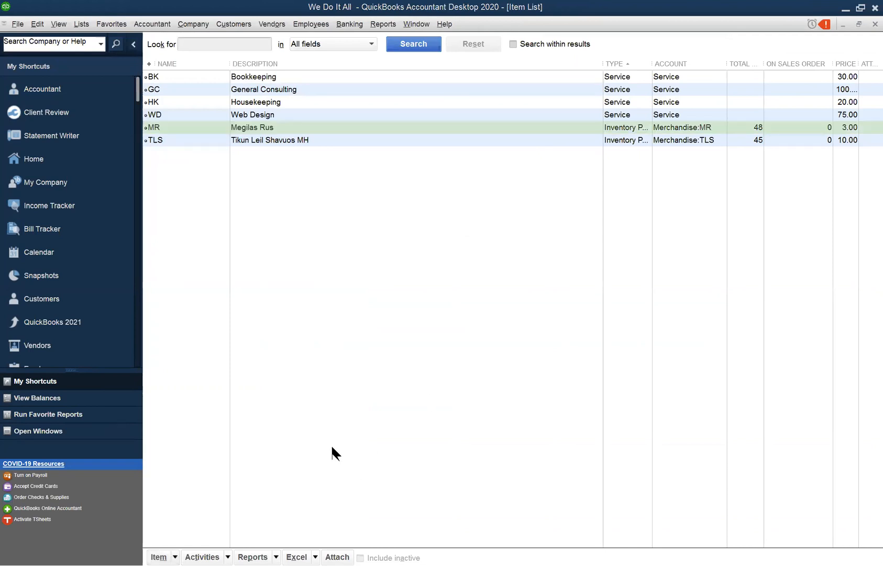
double_click(658, 135)
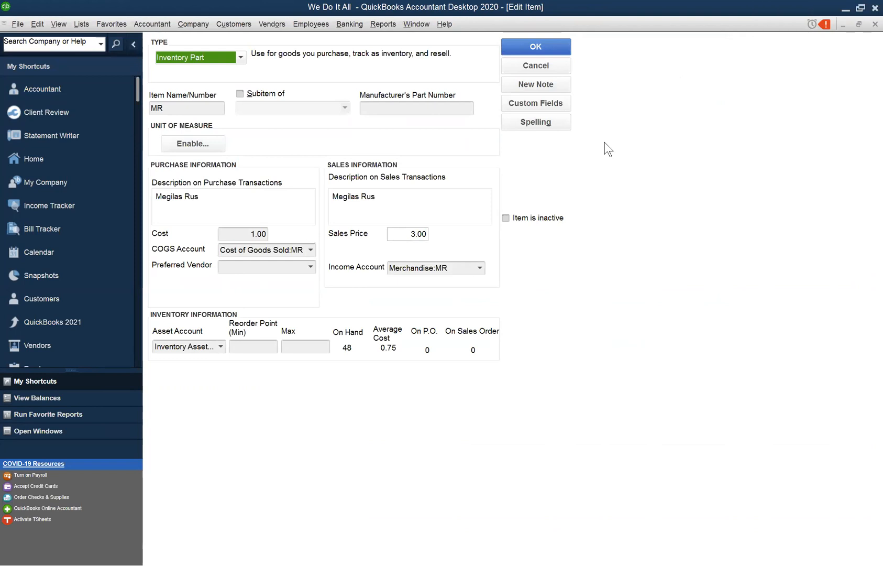
left_click(466, 79)
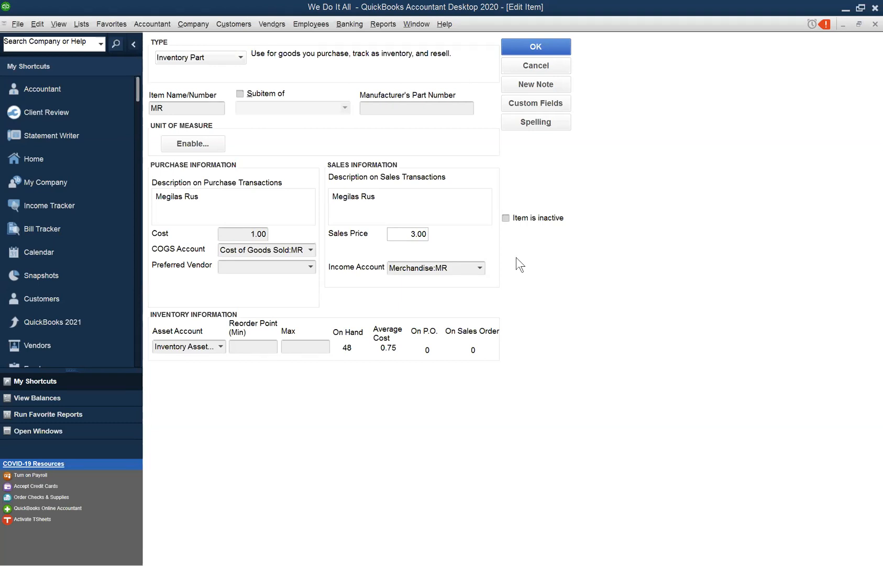
left_click(525, 308)
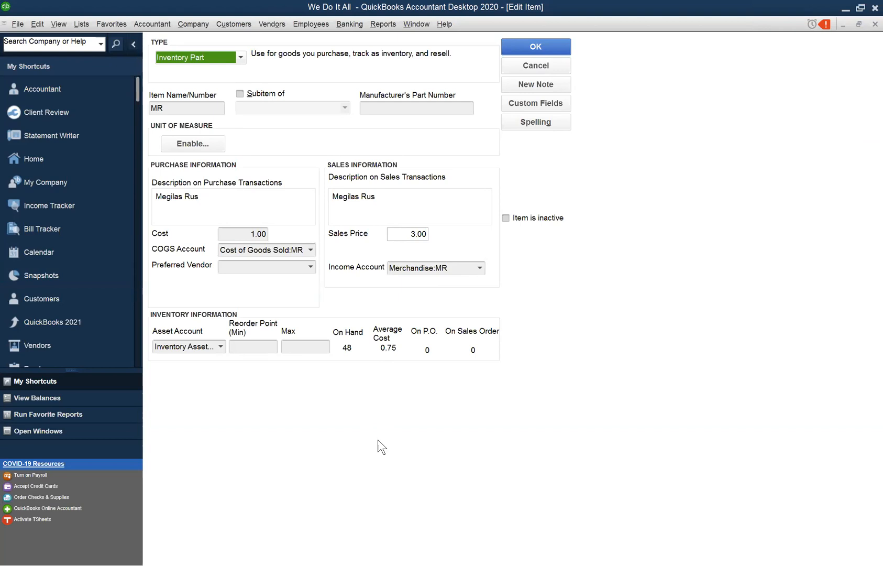
left_click(414, 23)
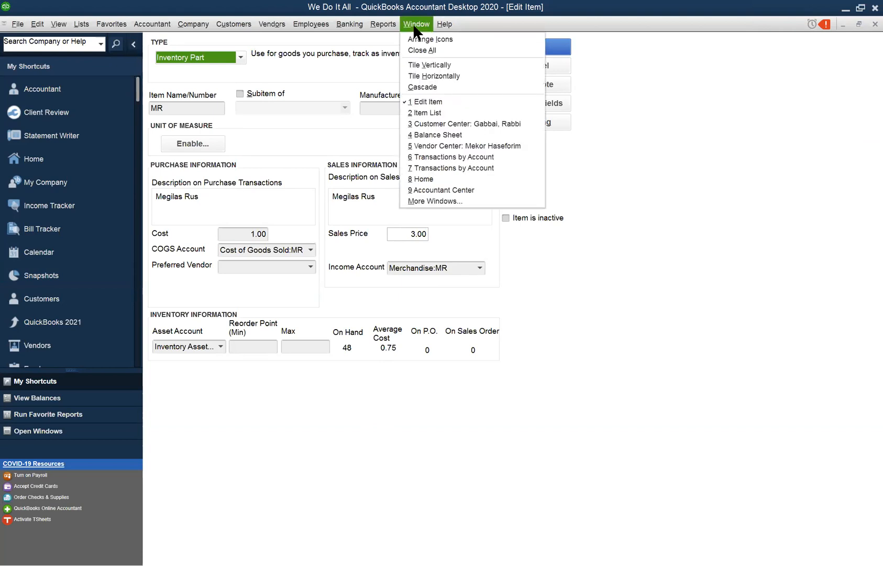
left_click(470, 135)
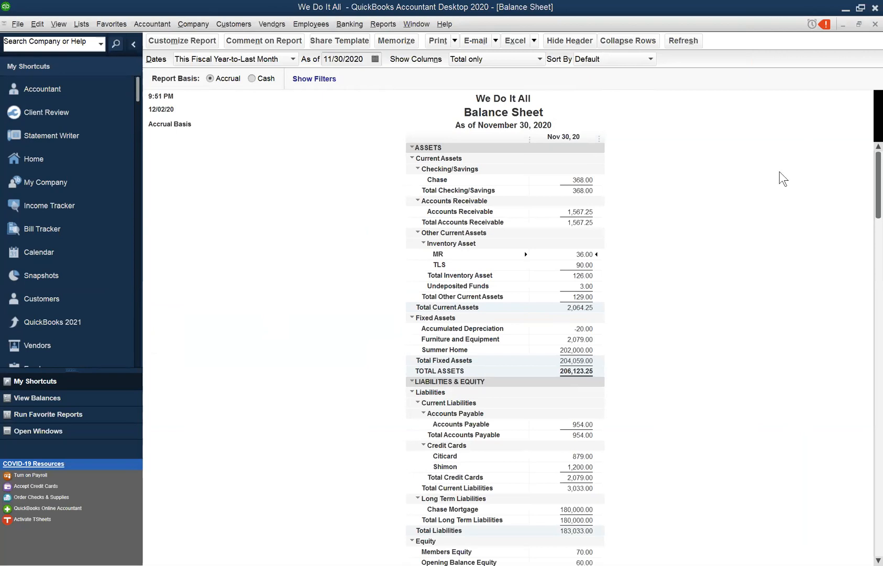
- Examine the Balance Sheet report's available date range options and its assets, liabilities and equity sections, keeping the current date range
left_click(293, 59)
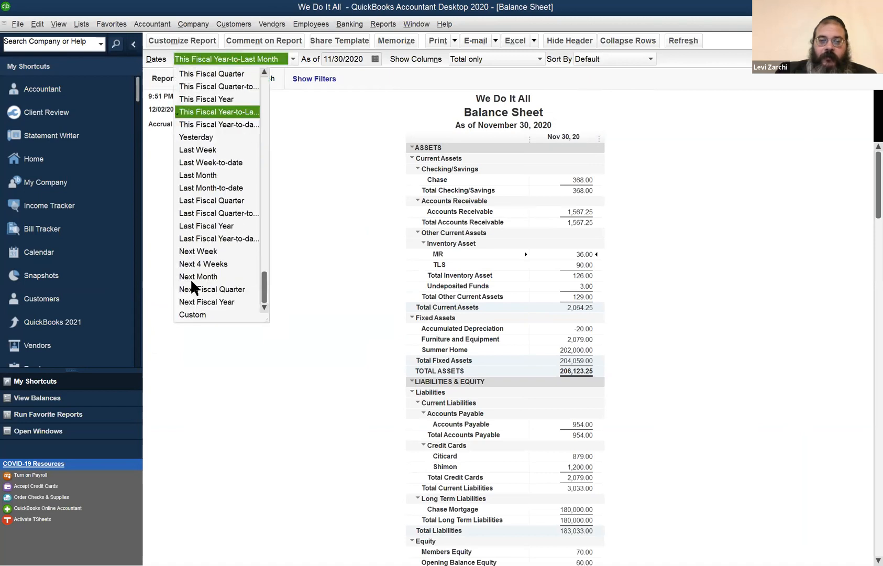
left_click(343, 239)
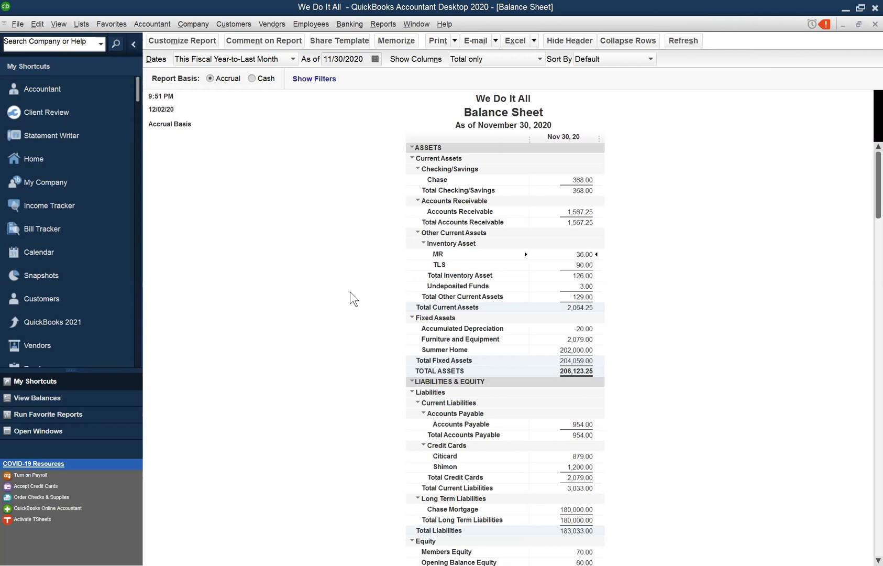
scroll(346, 309, "down", 1)
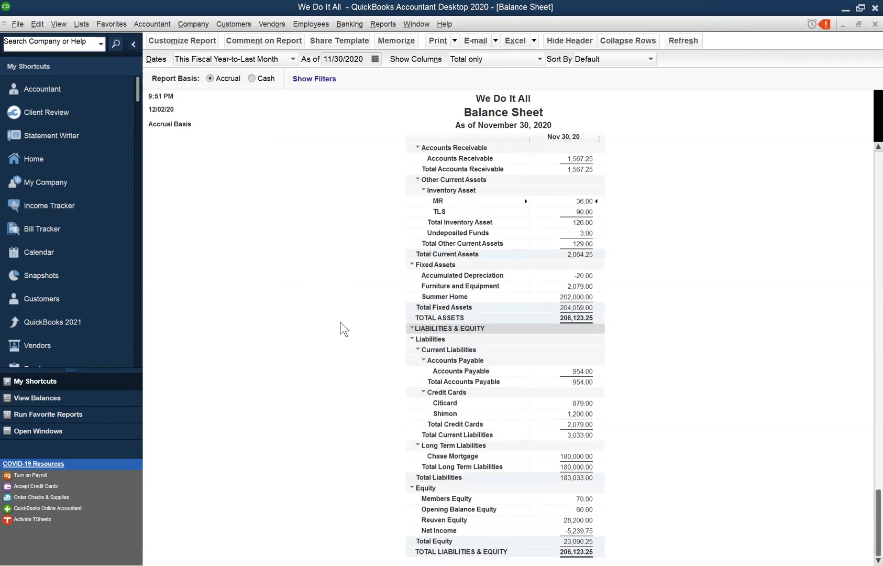
scroll(340, 323, "up", 1)
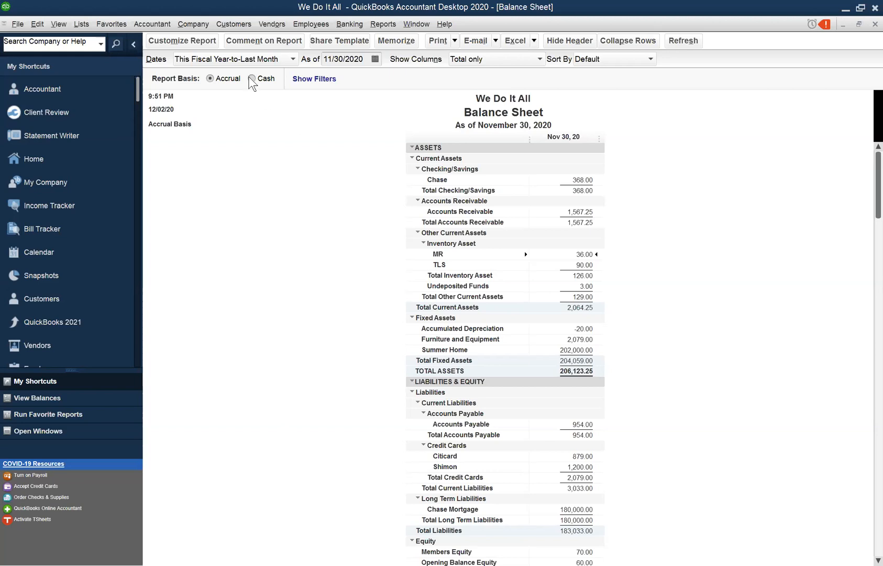
left_click(272, 59)
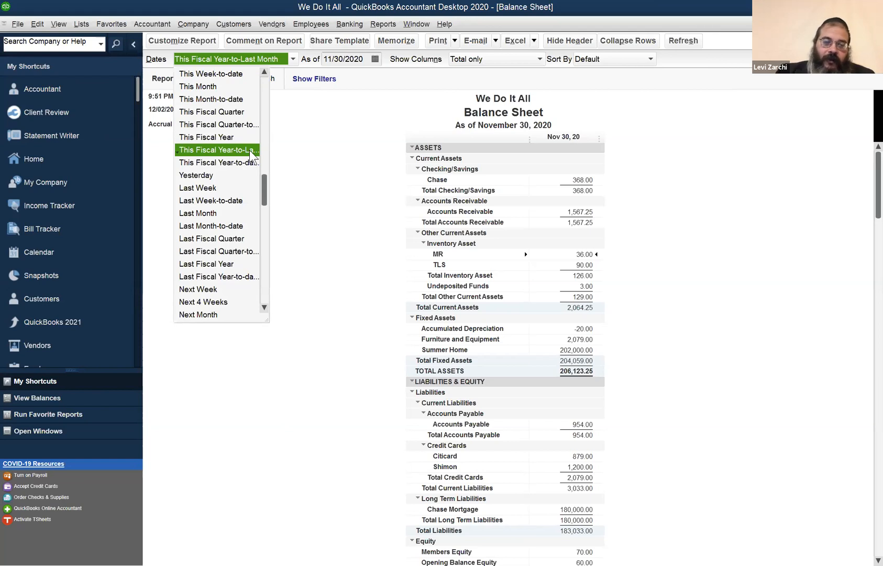
left_click(325, 200)
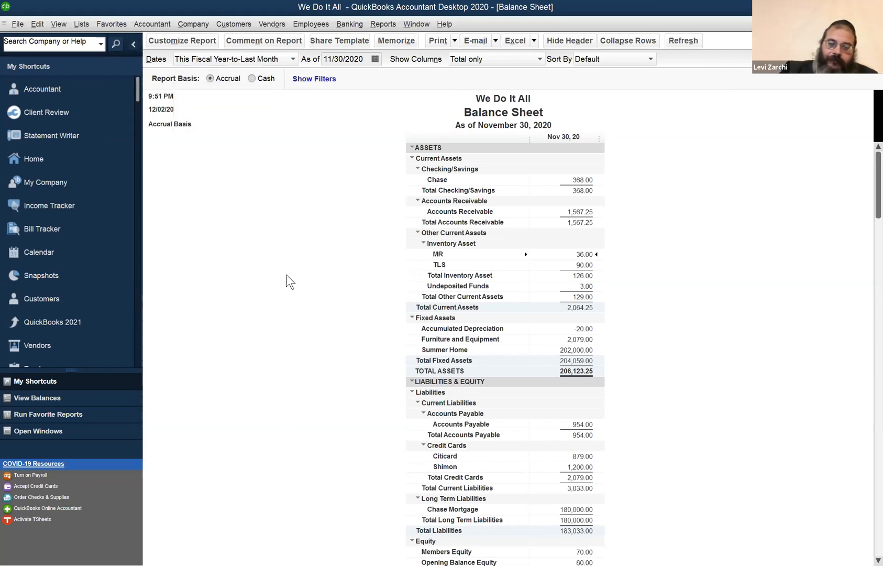